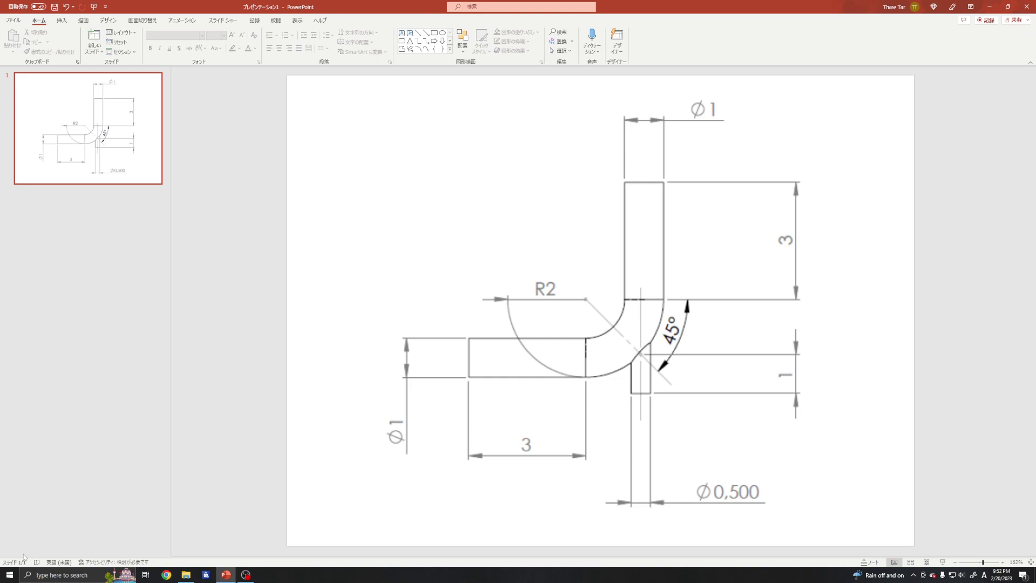
Launch SALOME 9.9.0 and activate its Shaper module.
click(10, 575)
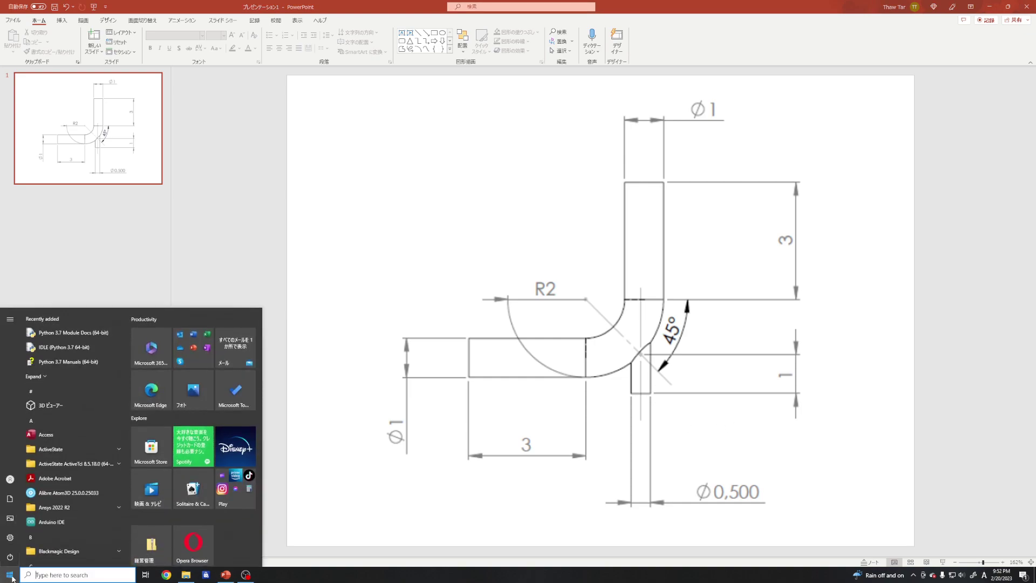
text(sal)
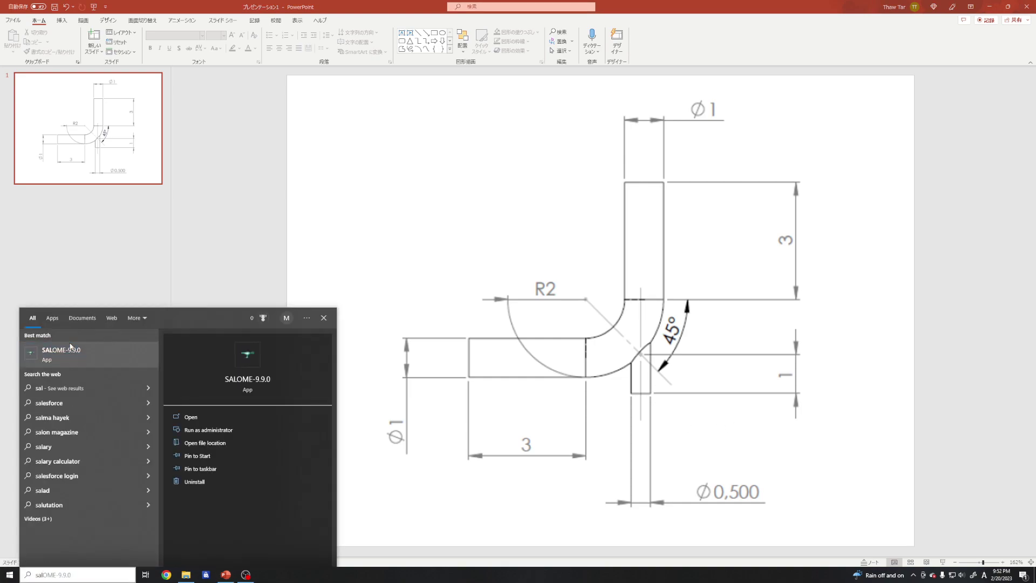
click(75, 348)
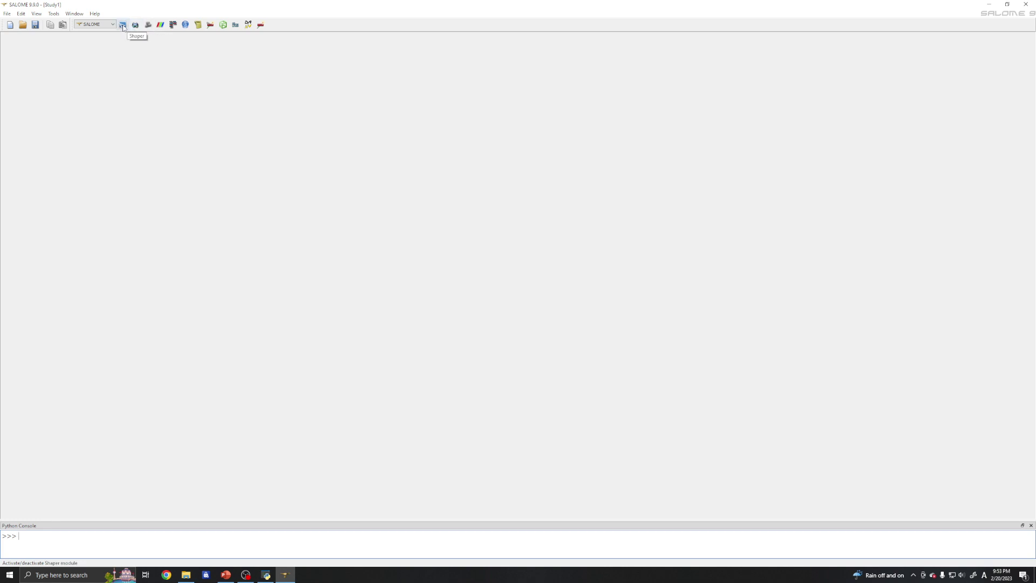
click(122, 25)
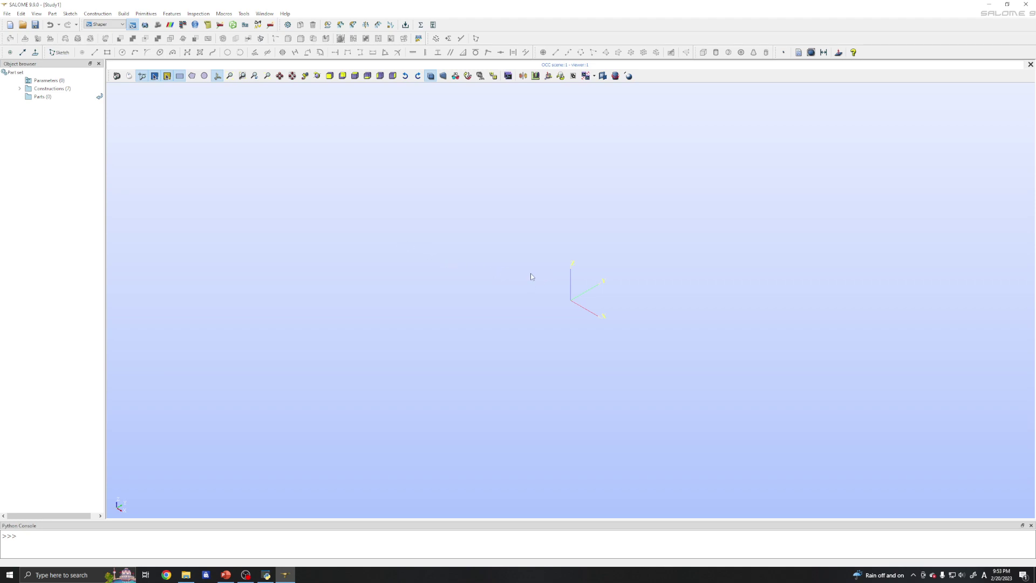
Create a new part and start a sketch on the XZ plane, with the view facing that plane.
click(54, 15)
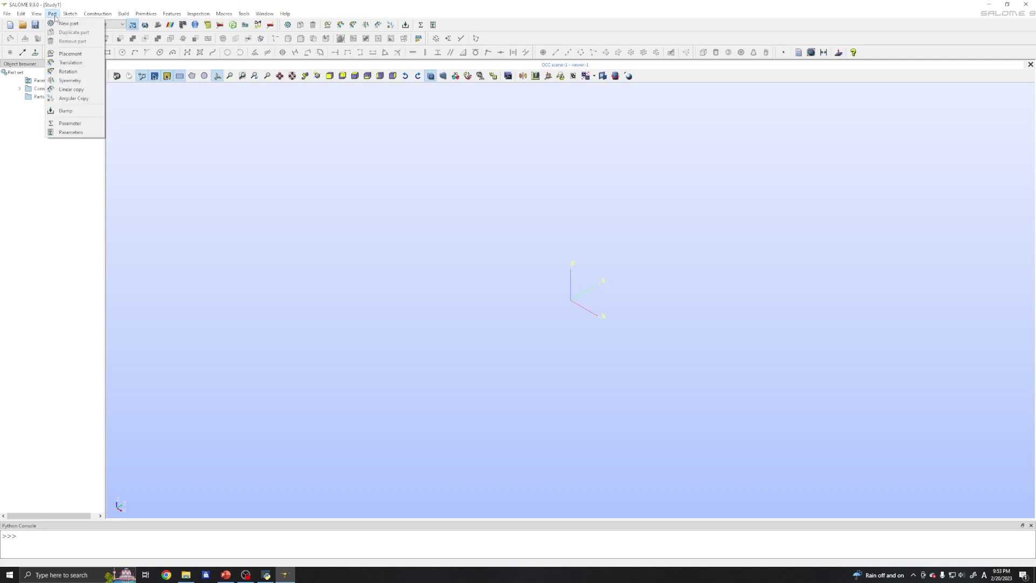
click(59, 24)
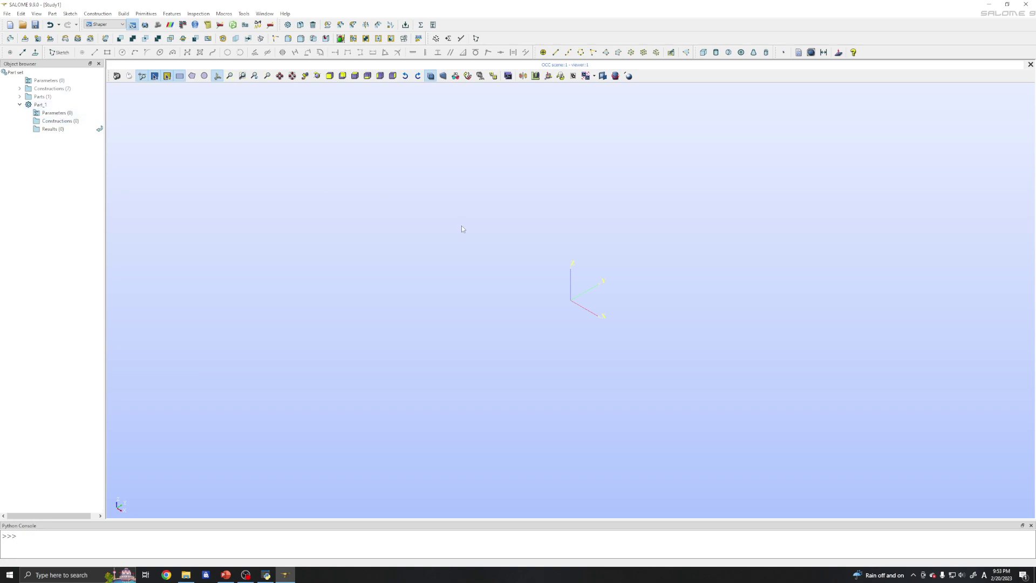
click(70, 13)
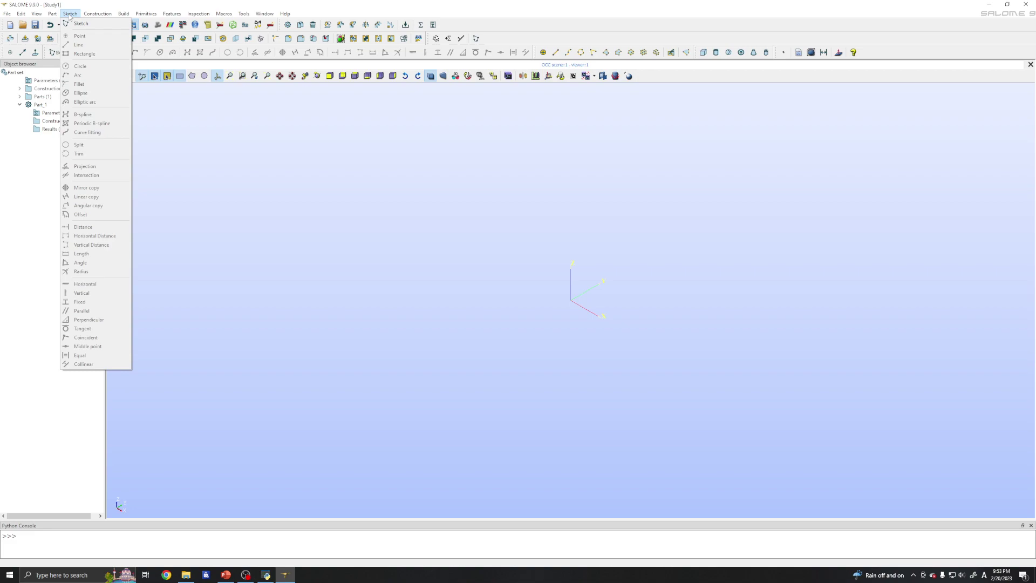
click(225, 575)
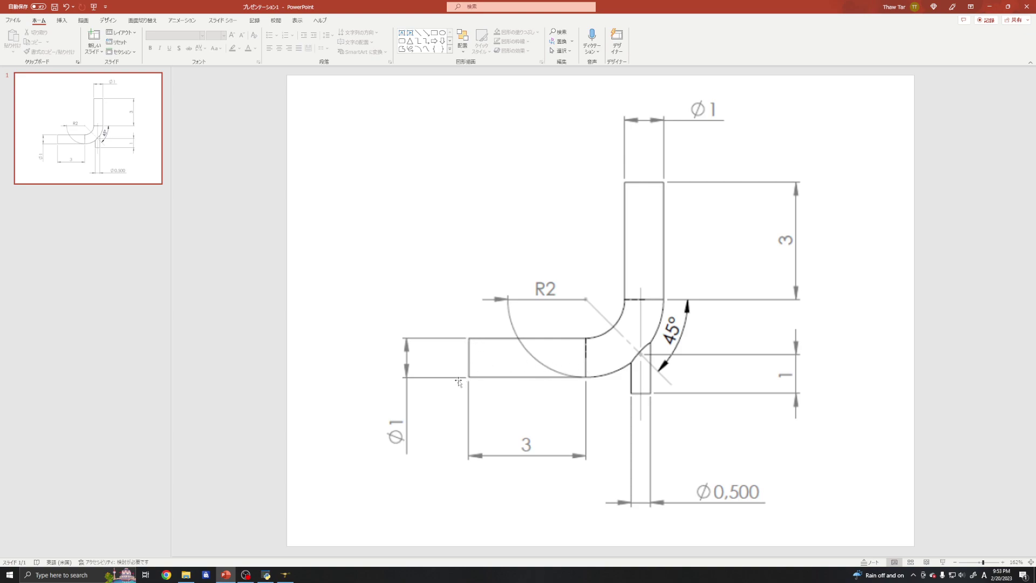
click(989, 7)
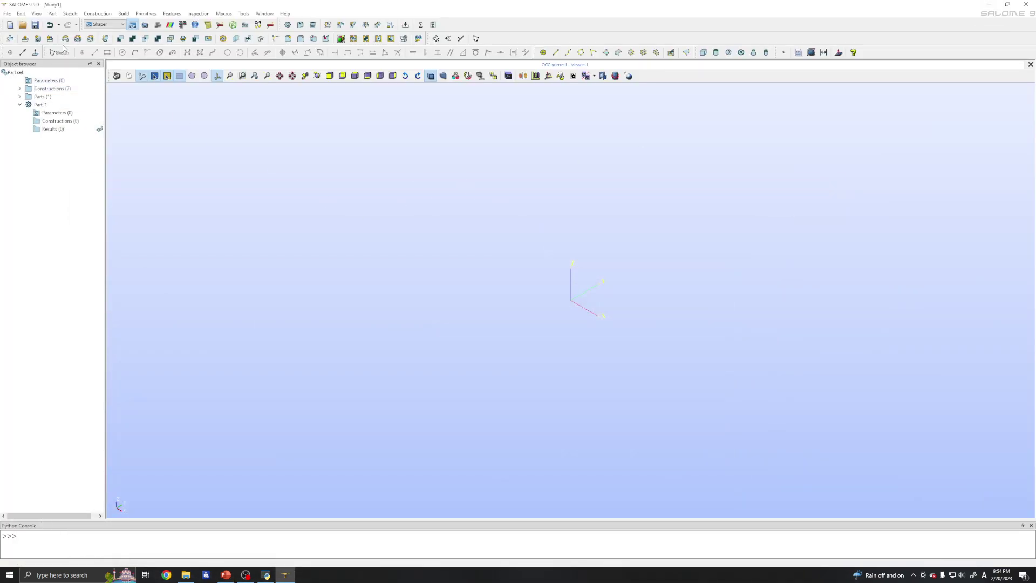
click(70, 13)
click(79, 22)
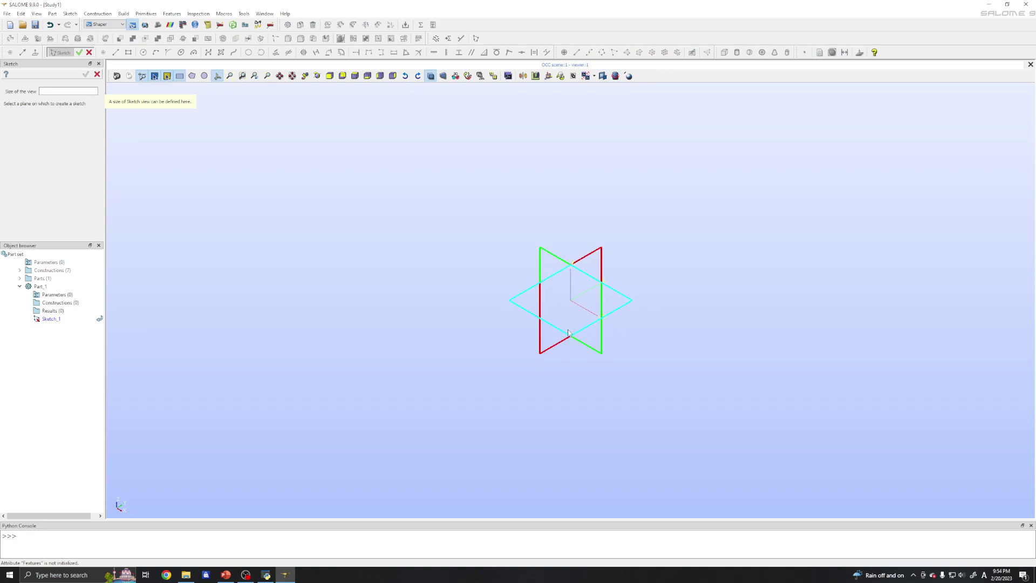
click(563, 263)
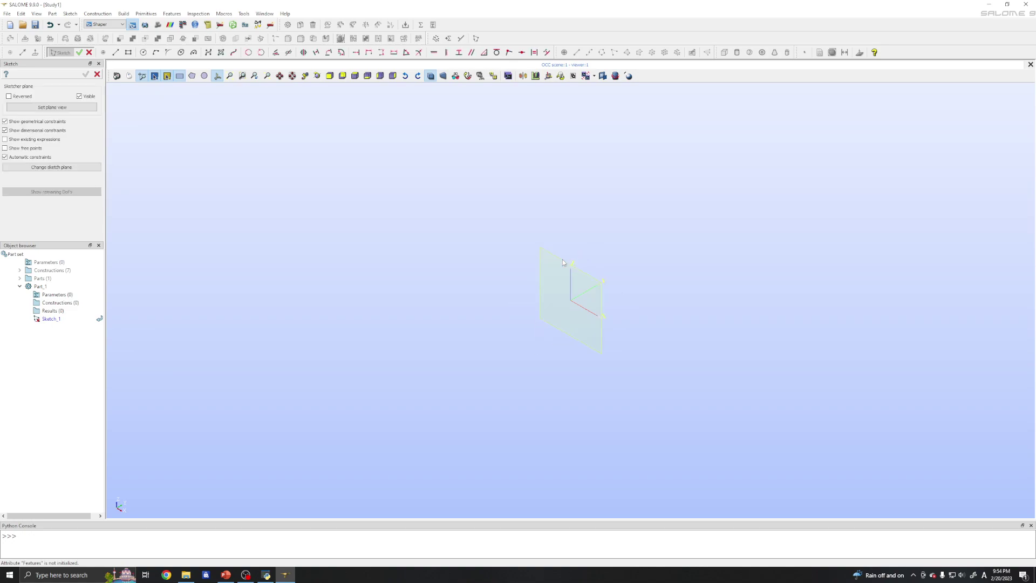
click(47, 108)
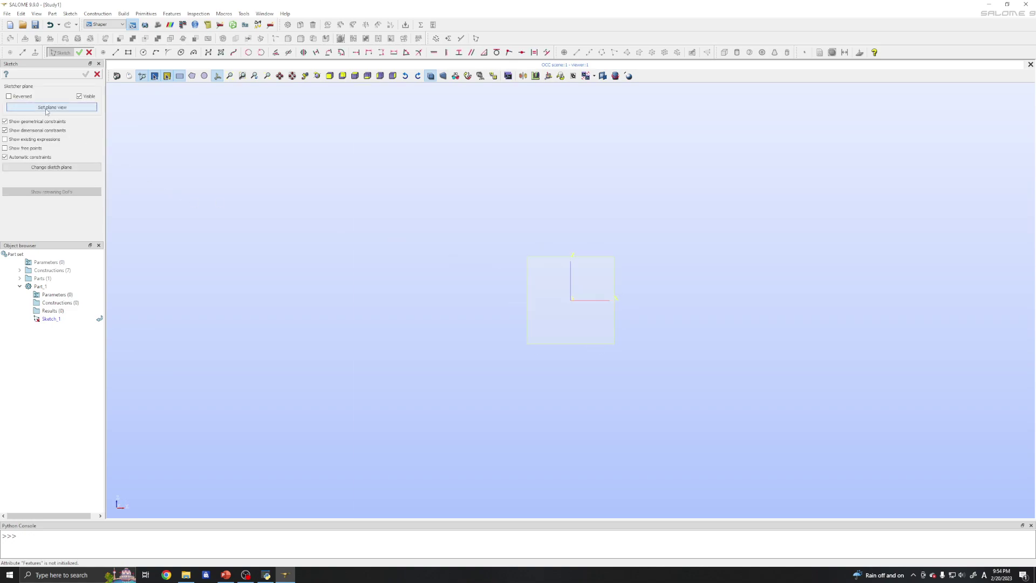
Sketch a line about 7.3 long down the Z axis to the origin and a line about 6.7 long from there along the X axis.
scroll(574, 277, up, 3)
scroll(575, 278, up, 1)
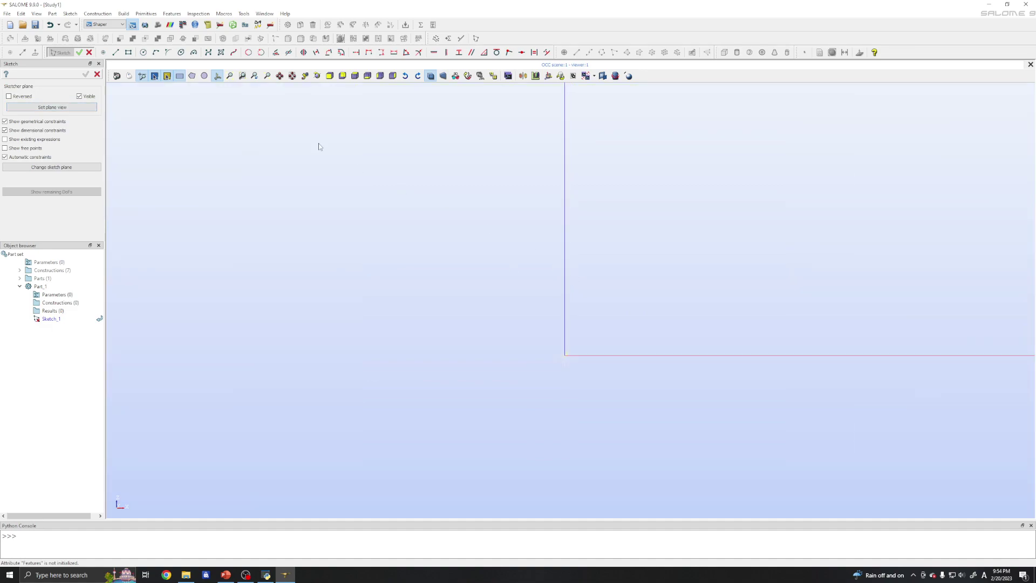
click(116, 53)
click(564, 306)
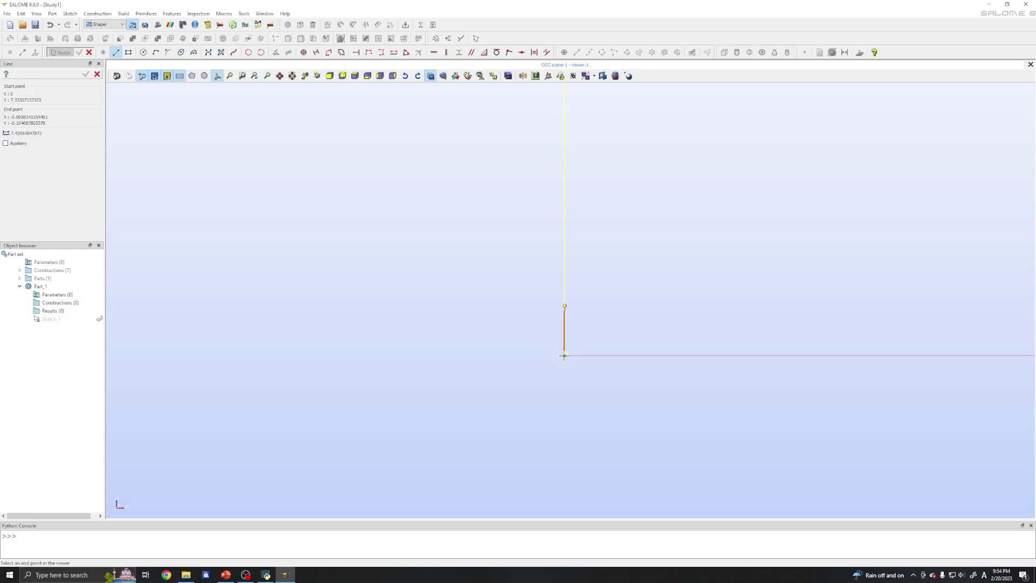
click(564, 356)
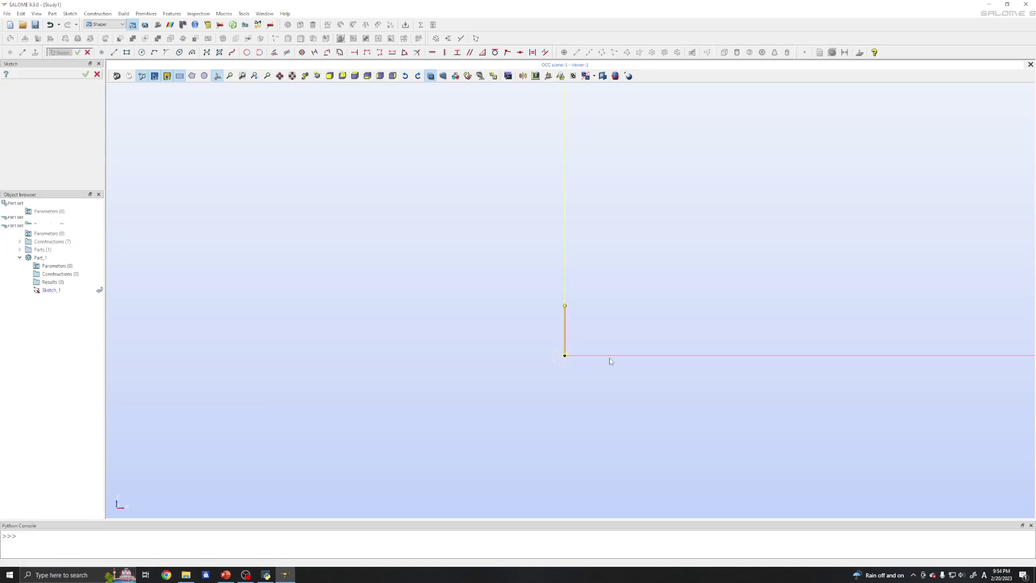
click(116, 52)
click(564, 355)
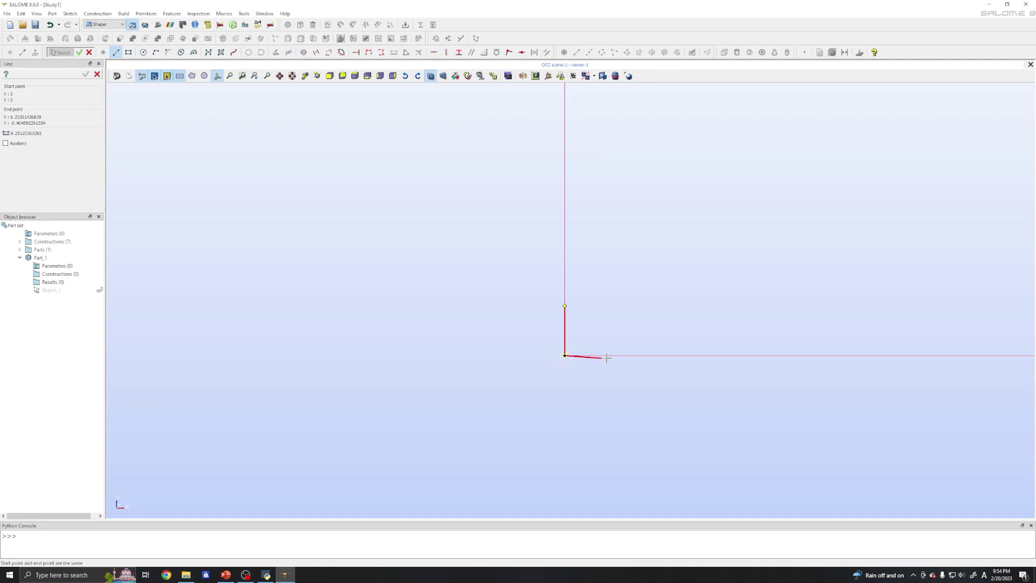
click(610, 355)
scroll(588, 364, up, 5)
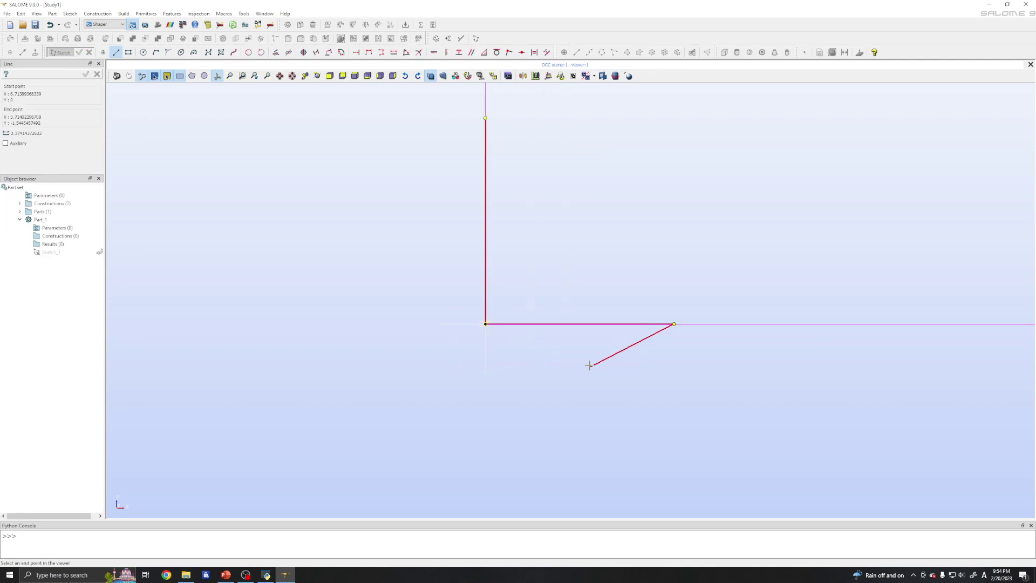
key(Escape)
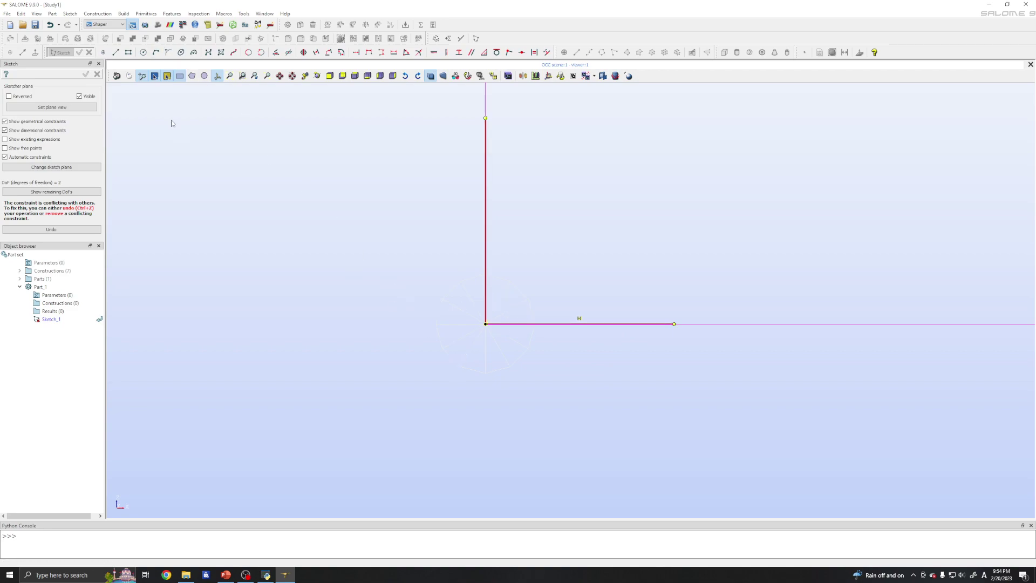
Check the bend in the PowerPoint reference drawing and fillet the corner between the two sketch lines at the origin.
click(225, 574)
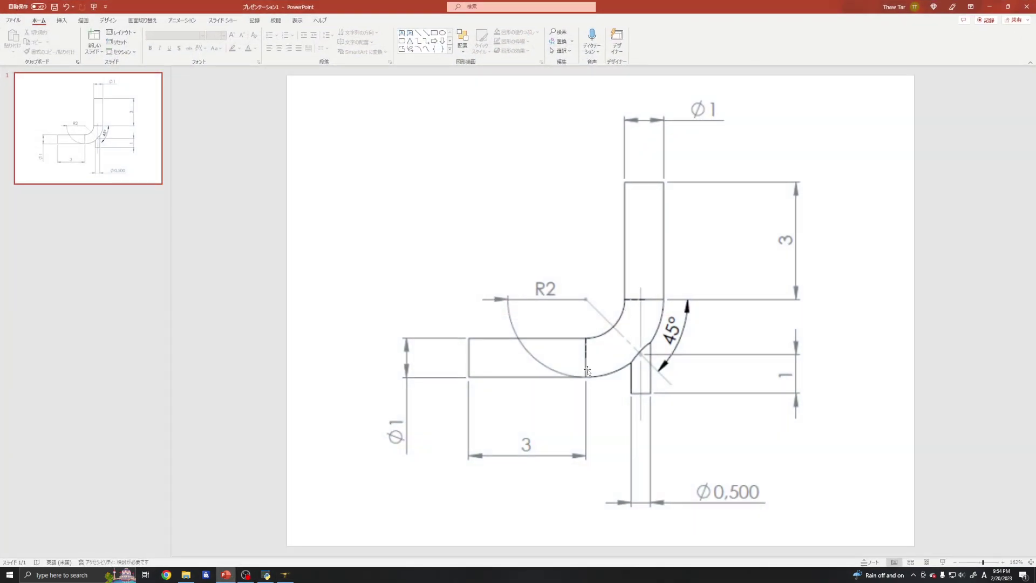
click(989, 6)
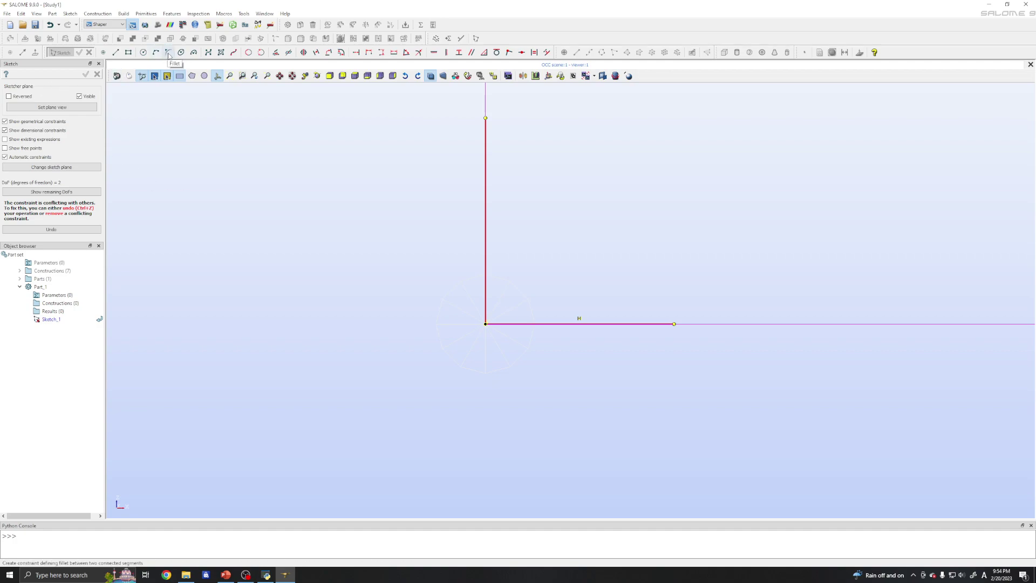
click(168, 52)
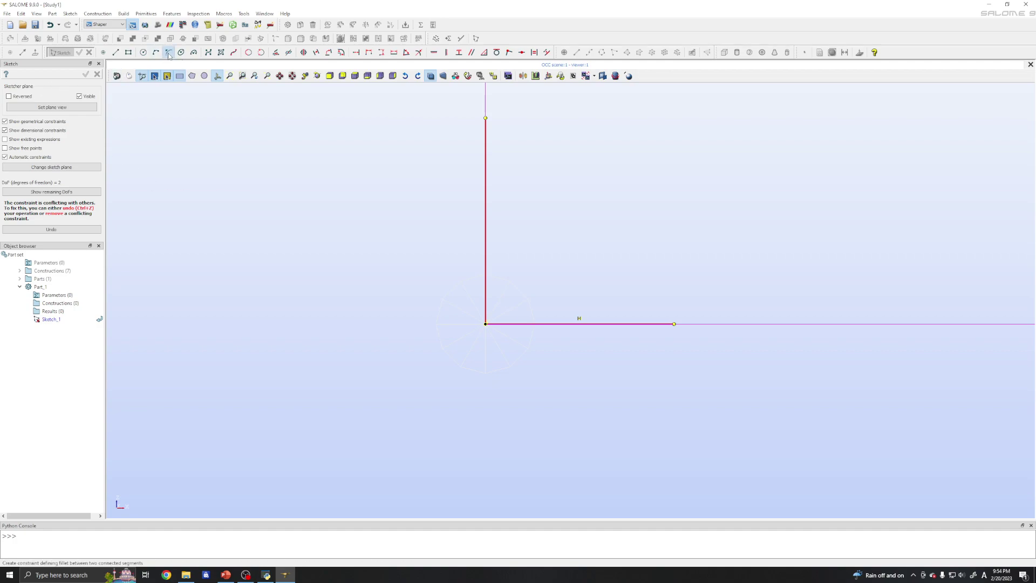
click(485, 324)
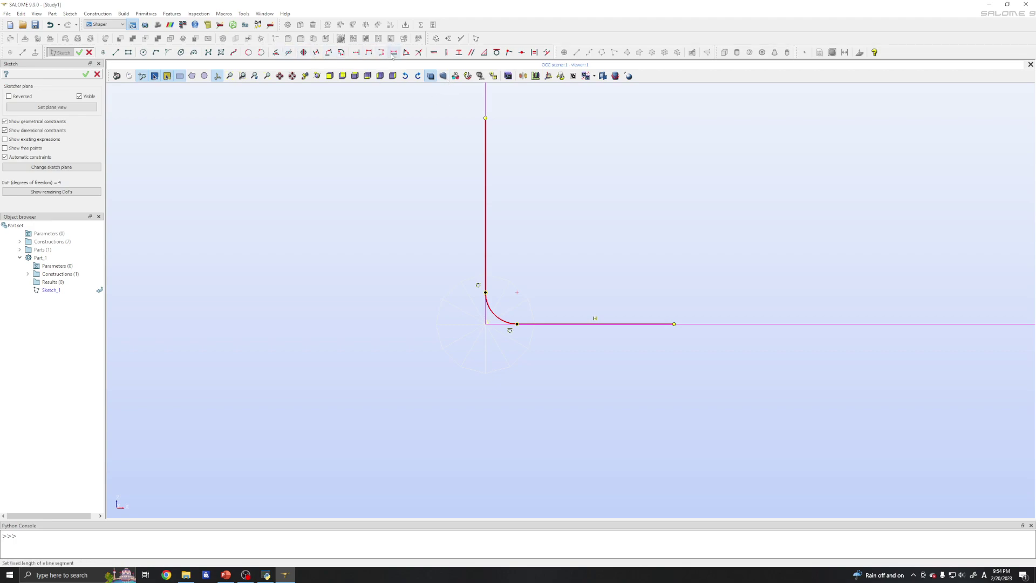
Set the fillet arc's radius to 2 and constrain the upright line to be vertical.
click(419, 53)
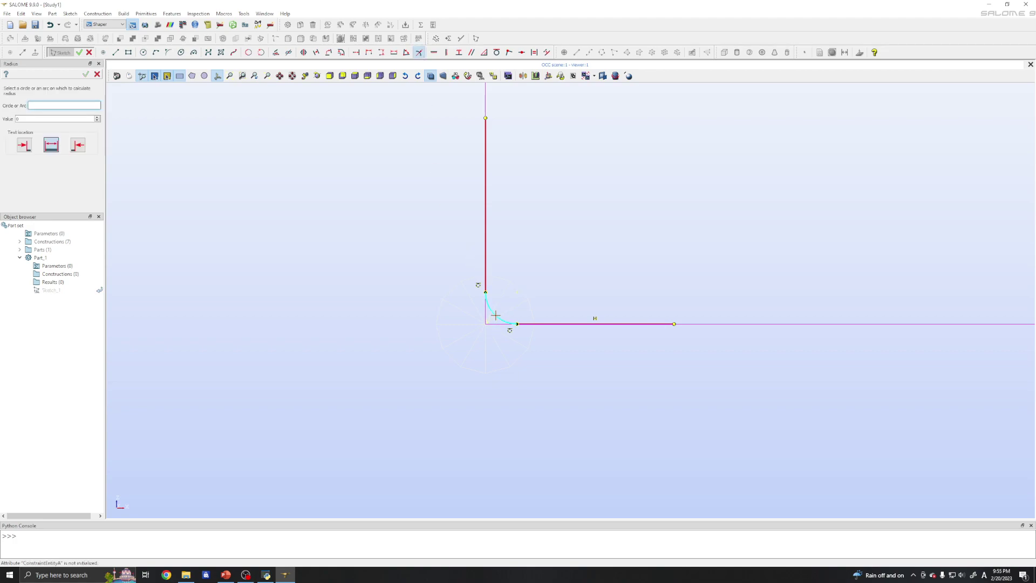
click(495, 316)
click(455, 335)
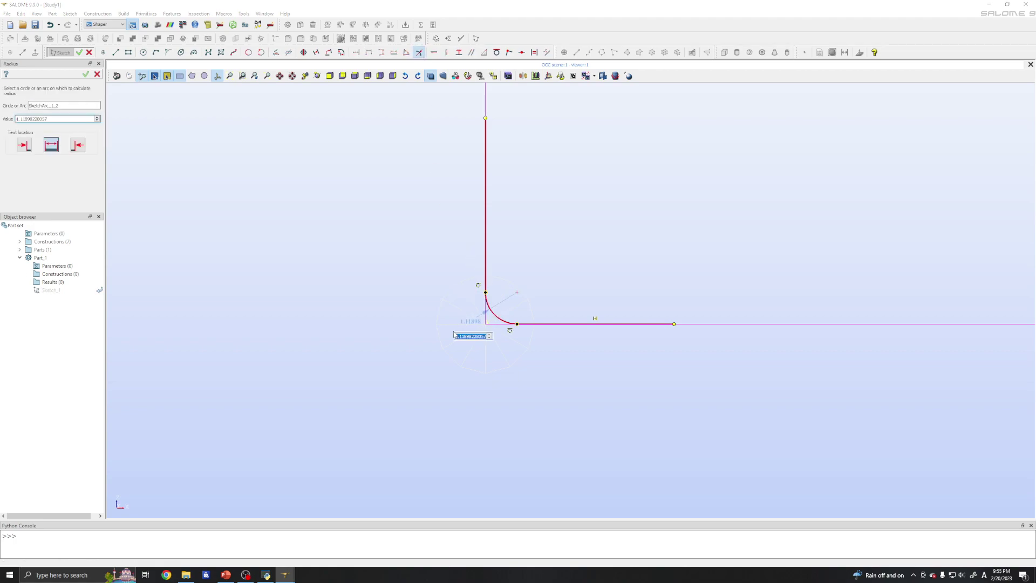
key(BackSpace)
text(2)
key(Return)
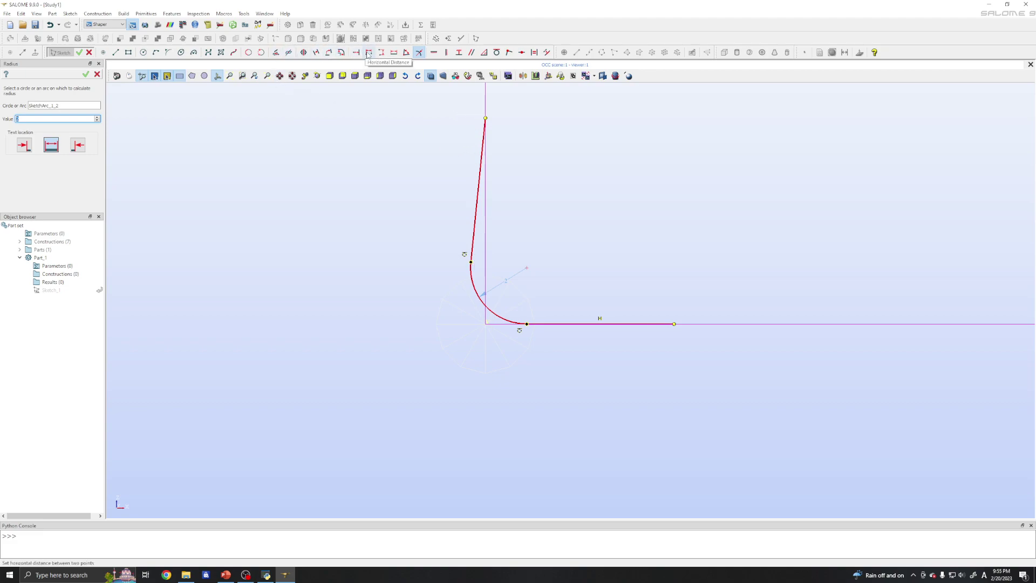
click(446, 52)
click(478, 178)
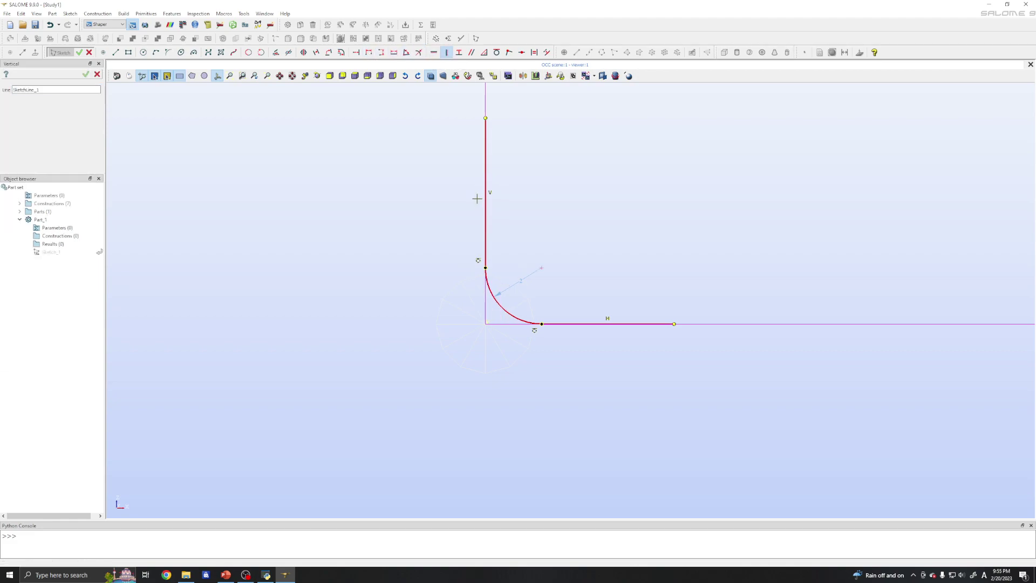
Constrain the horizontal distance between the arc's lower end and the horizontal line's free end to 3.
click(369, 52)
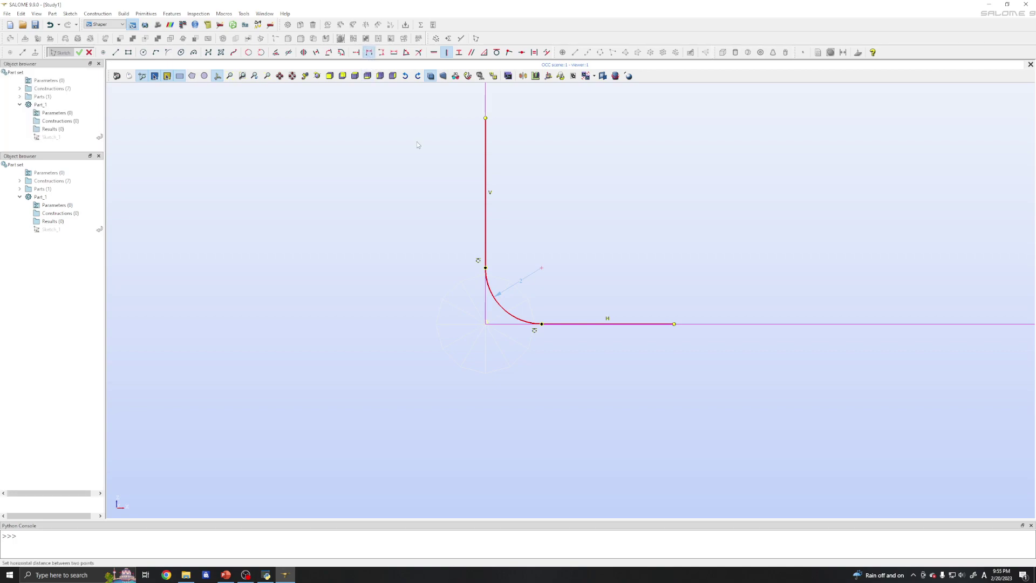
click(542, 325)
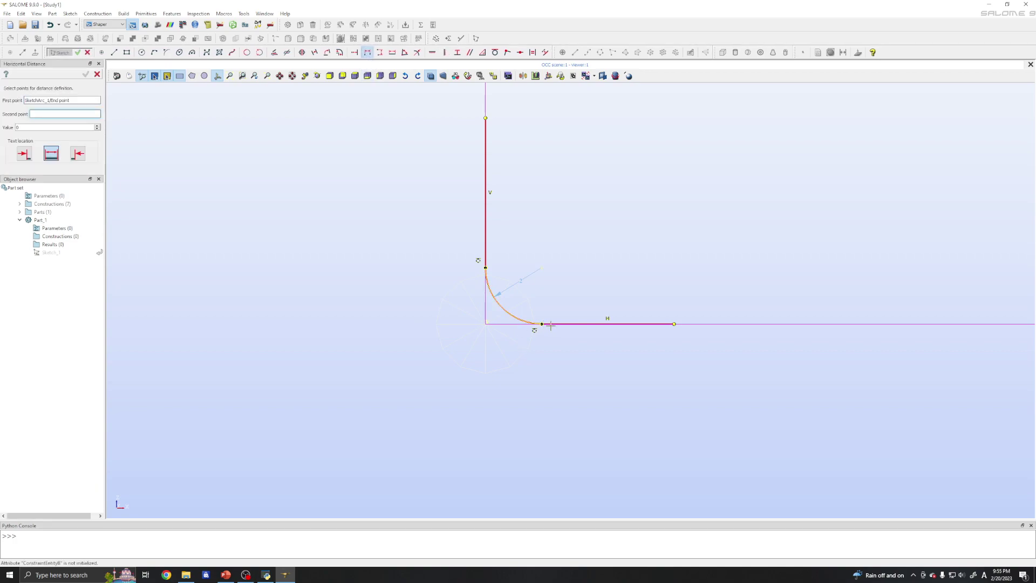
click(675, 324)
click(622, 342)
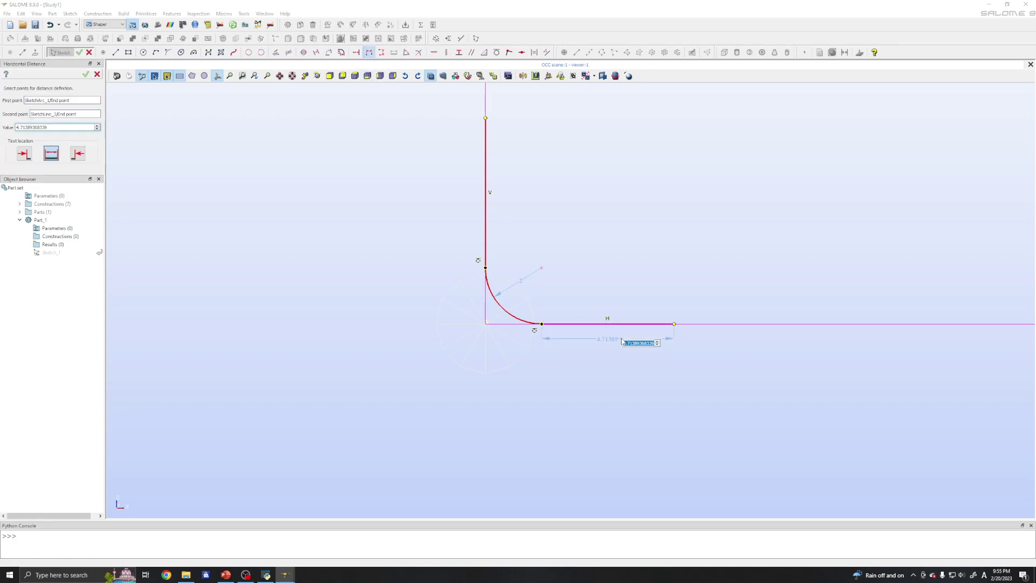
text(3)
key(Return)
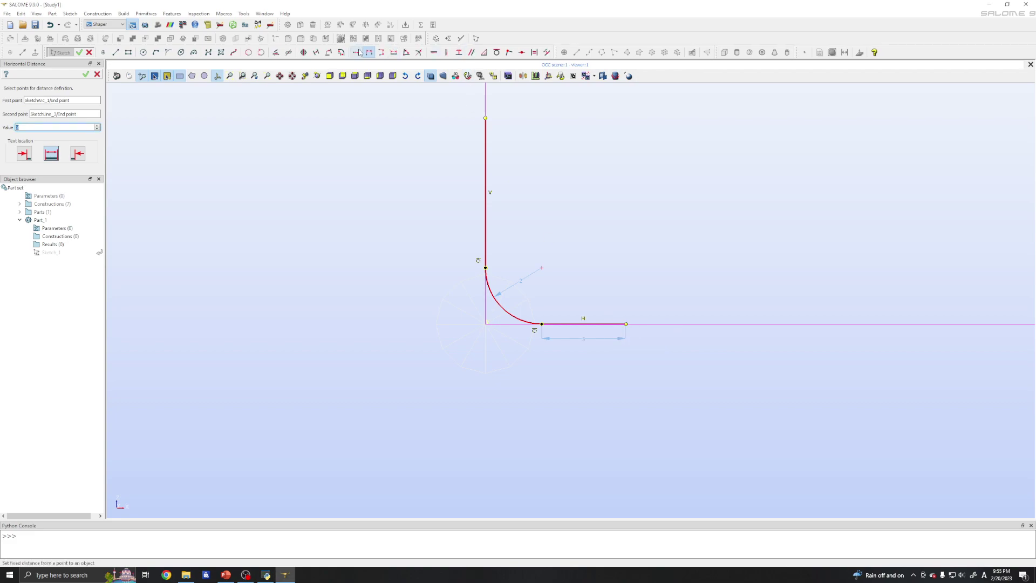
Constrain the vertical distance between the upright line's top end and the arc's upper end to 3, and finish the sketch.
click(382, 52)
click(486, 118)
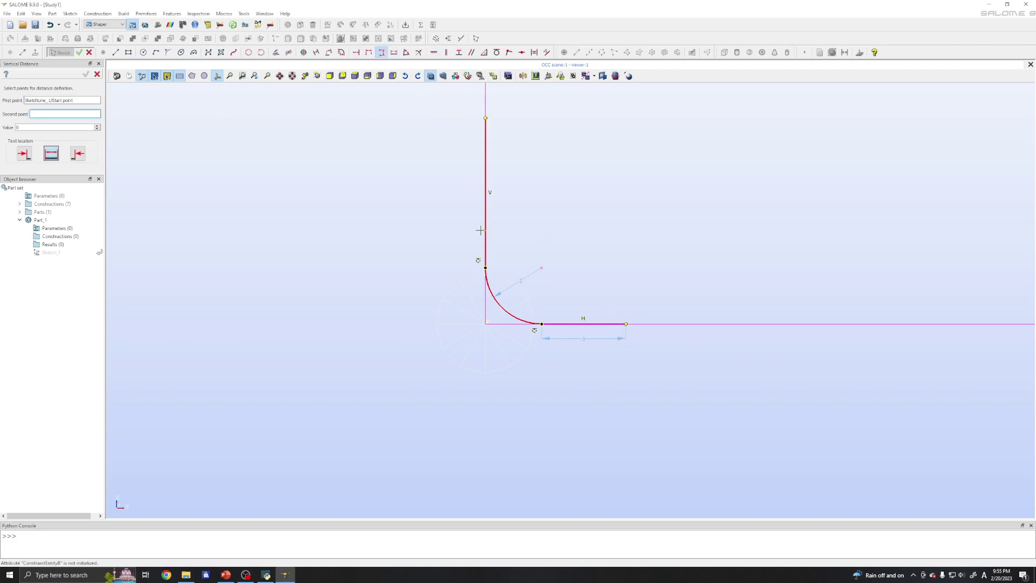
click(485, 267)
click(433, 230)
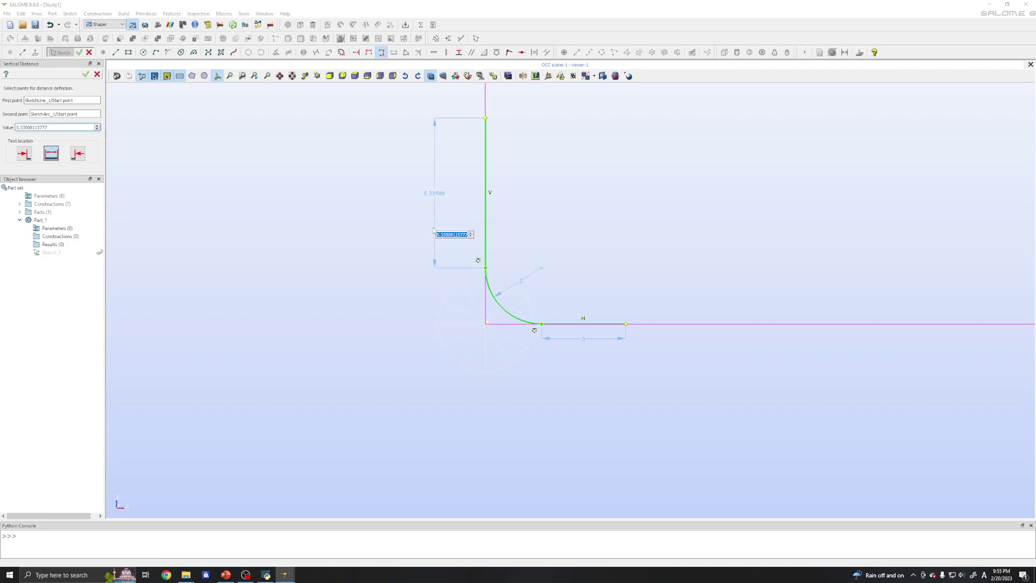
text(3)
key(Return)
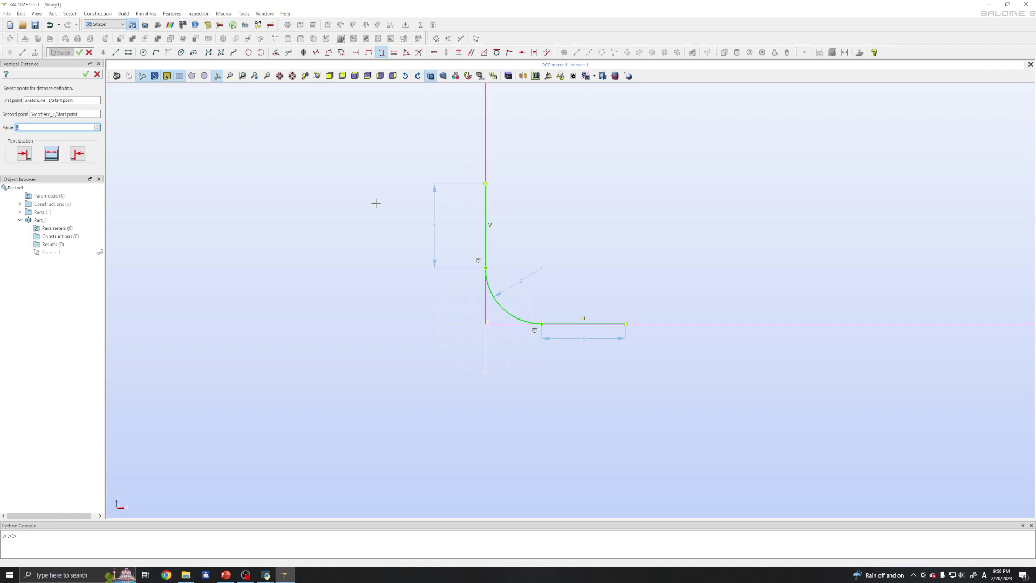
click(85, 74)
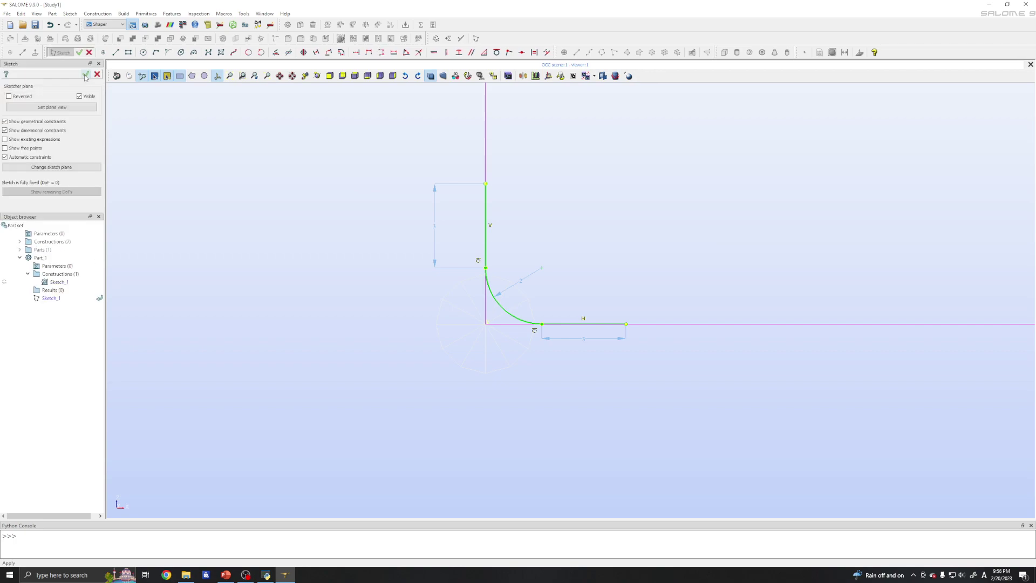
click(85, 75)
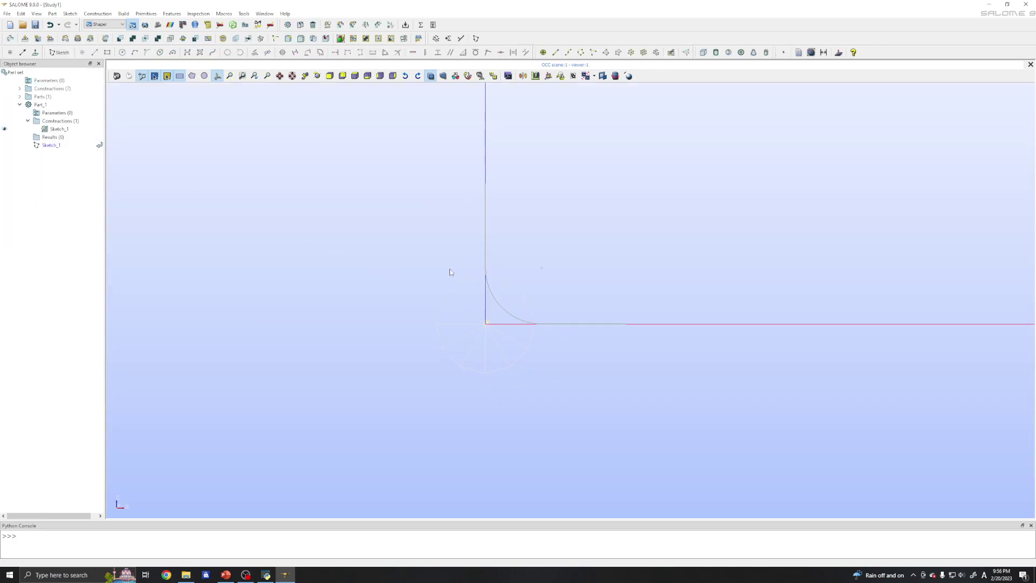
Create a construction plane perpendicular to the centreline's upright line, passing through that line's top end.
click(62, 130)
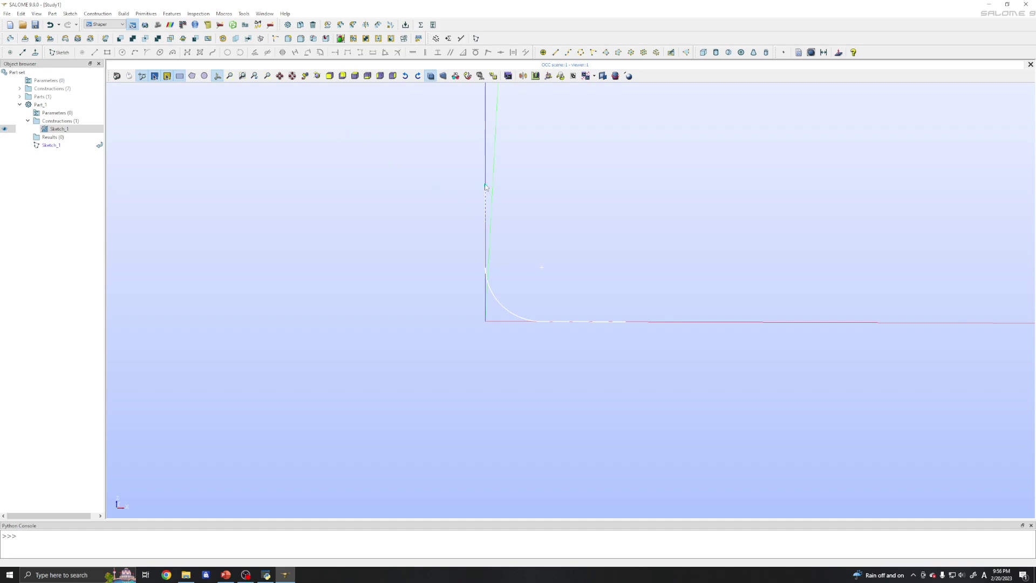
click(125, 13)
mouse_move(97, 14)
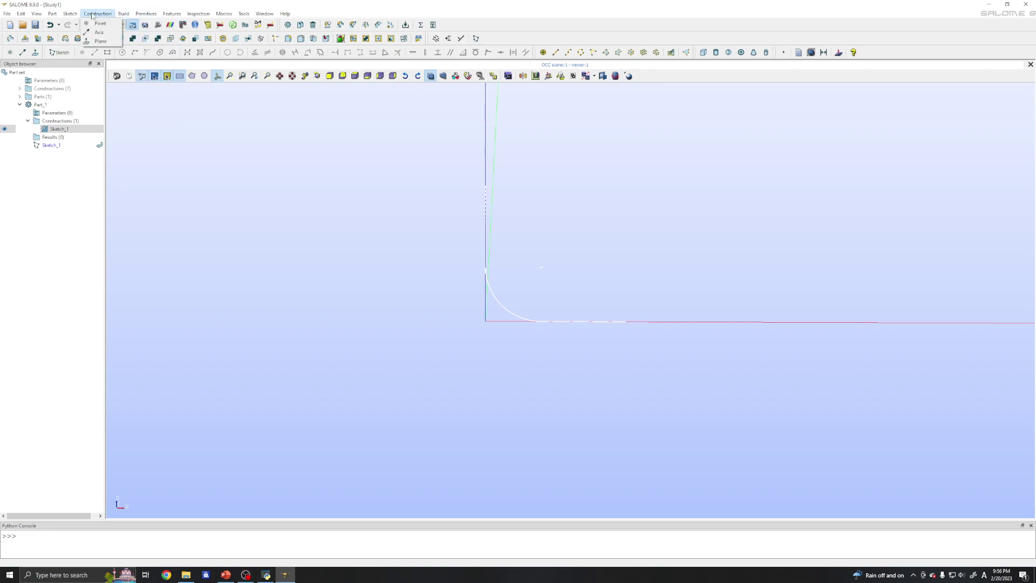
click(99, 41)
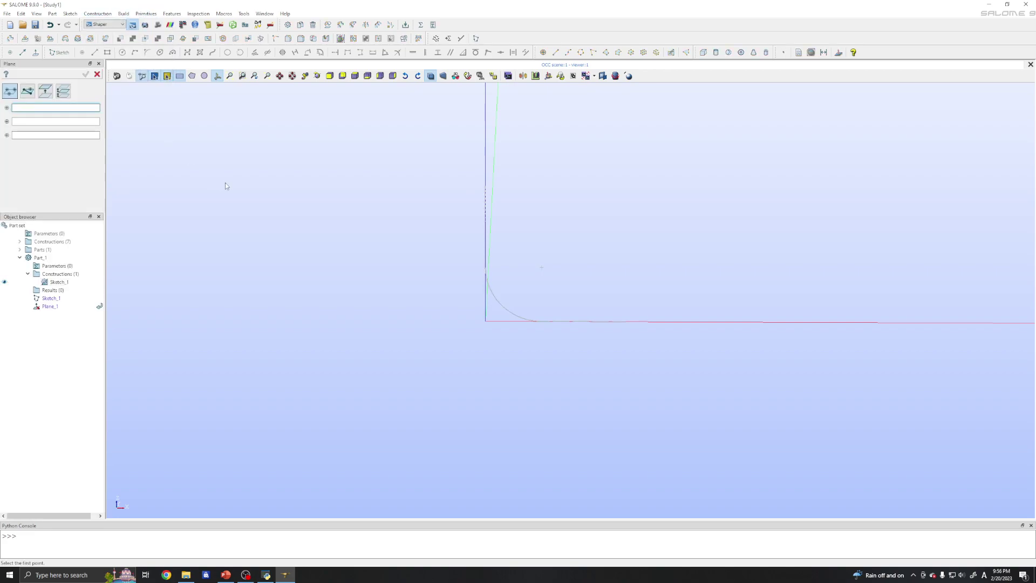
click(28, 93)
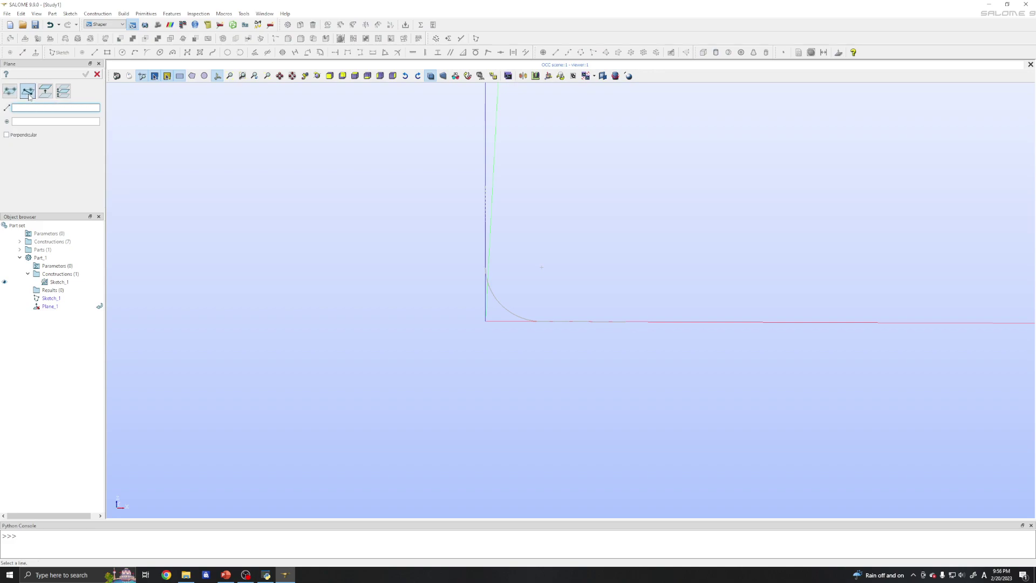
click(486, 220)
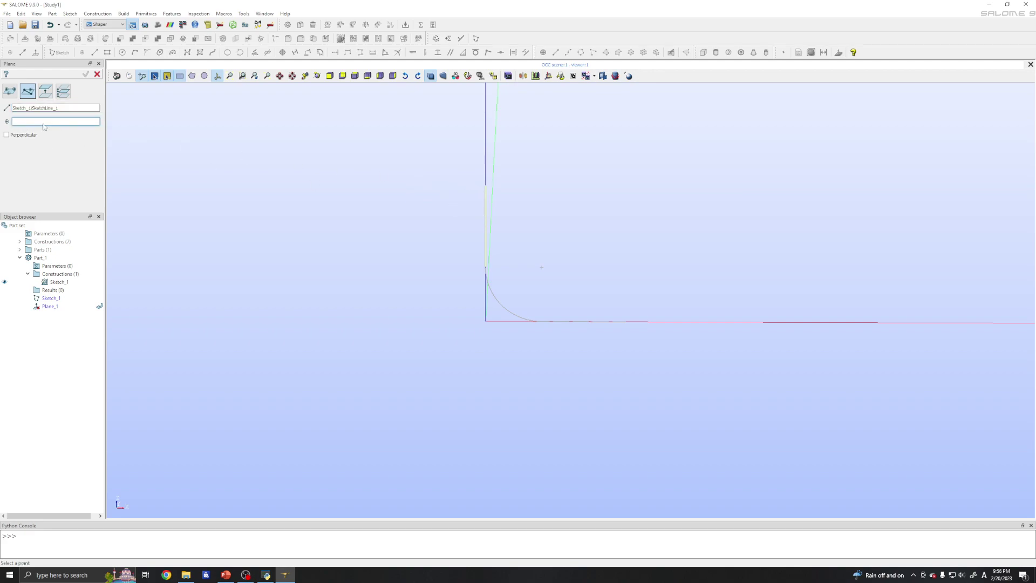
click(7, 135)
click(486, 187)
click(85, 73)
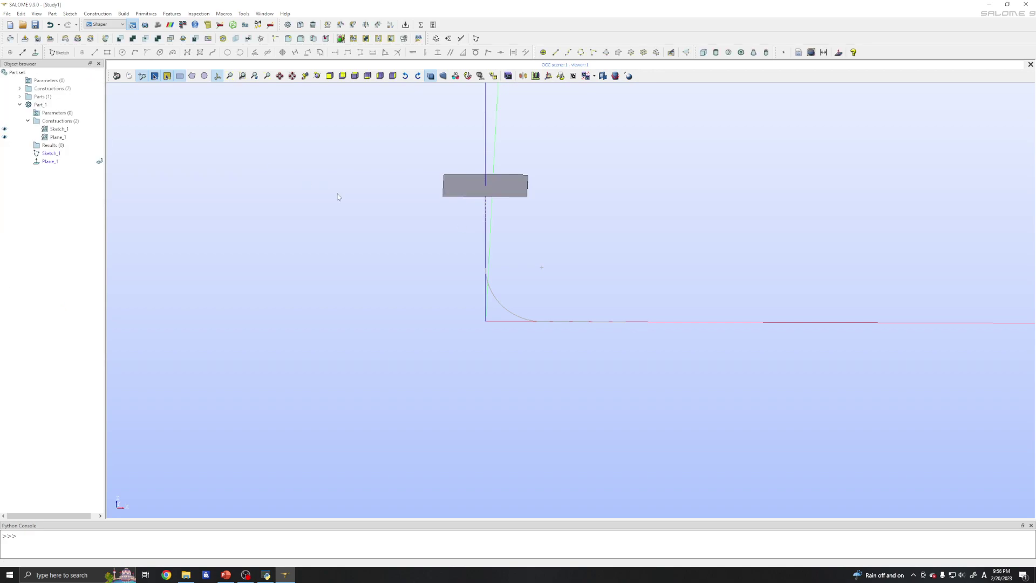
Start a sketch on the new plane and draw a circle of about 0.34 radius centred on the upright line's top end.
click(55, 162)
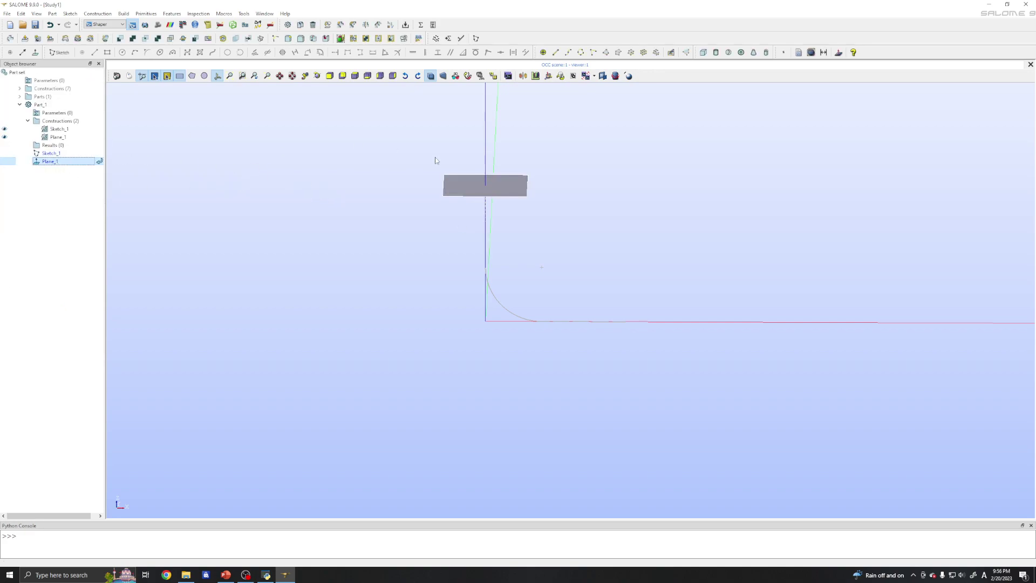
click(70, 13)
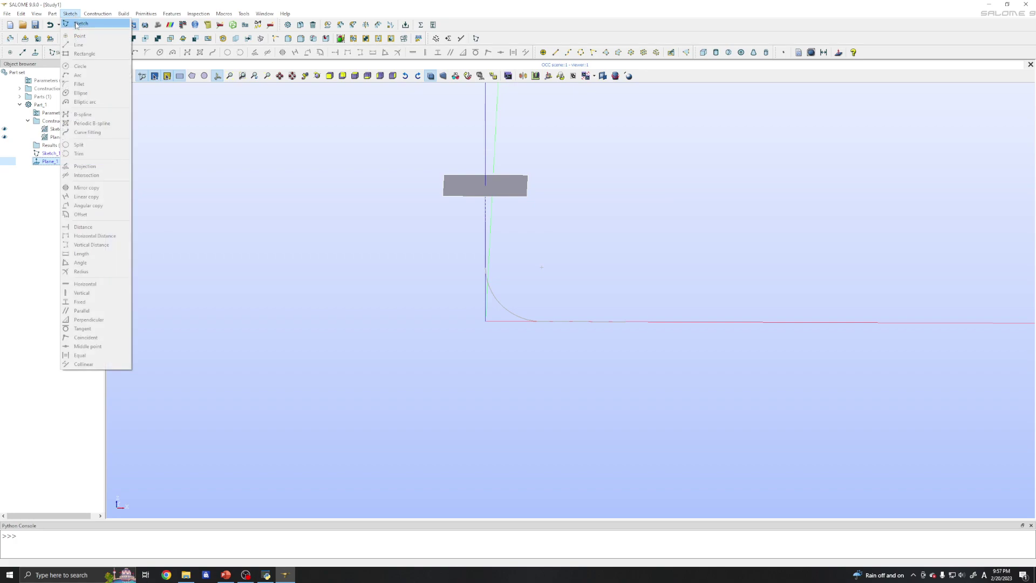
click(79, 24)
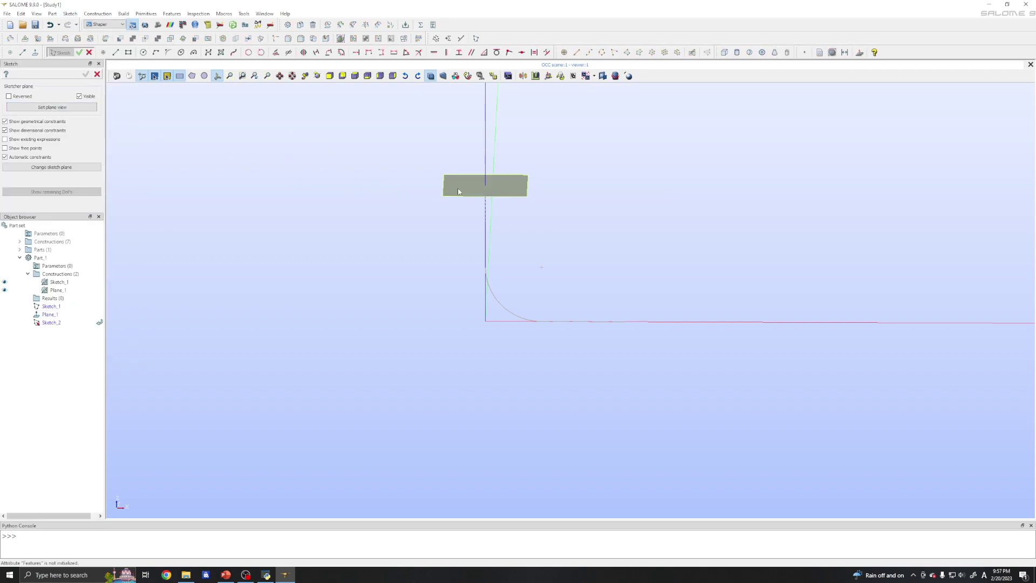
scroll(458, 192, up, 5)
middle_drag(468, 188, 336, 229)
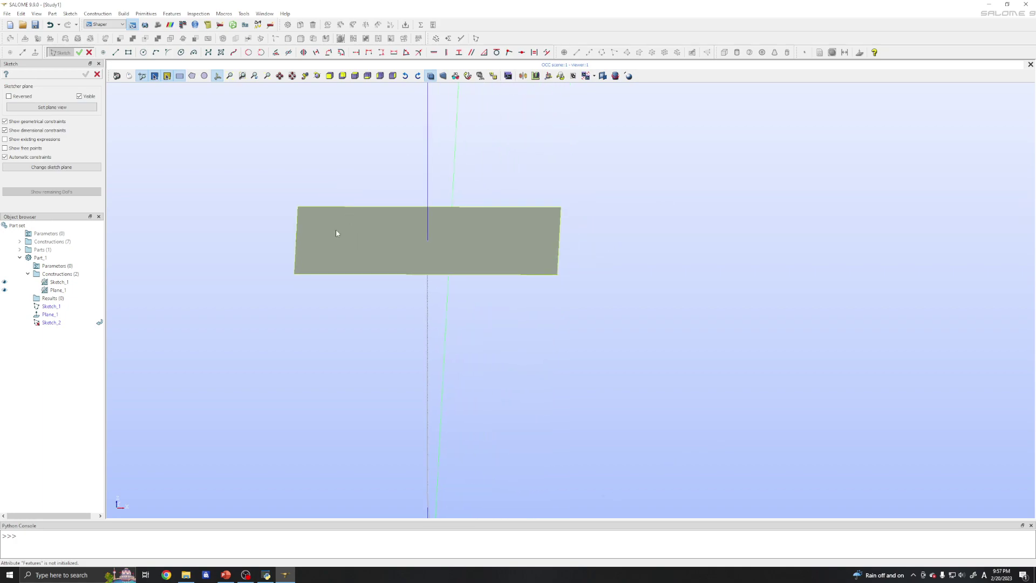
click(143, 53)
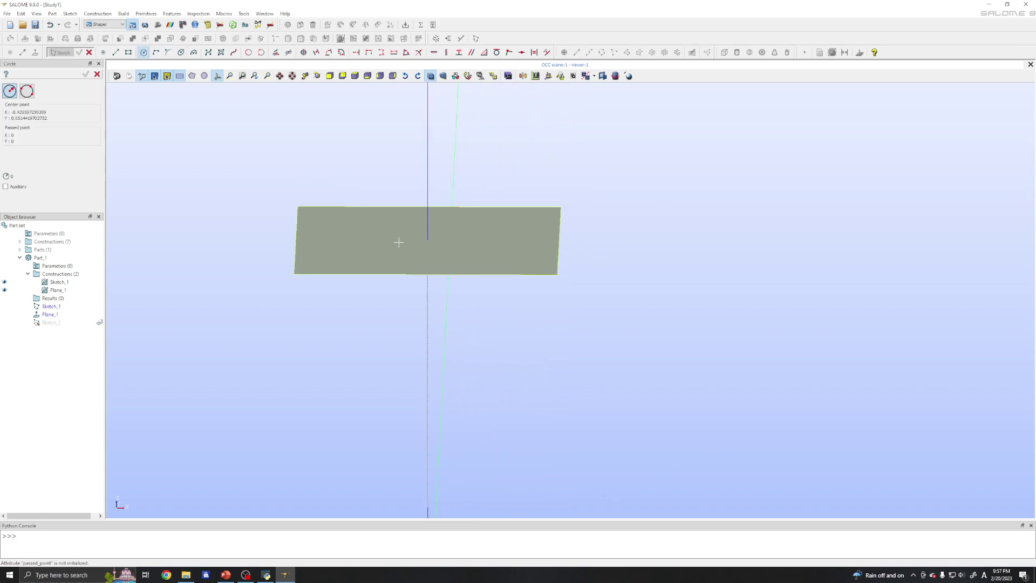
click(426, 240)
click(452, 244)
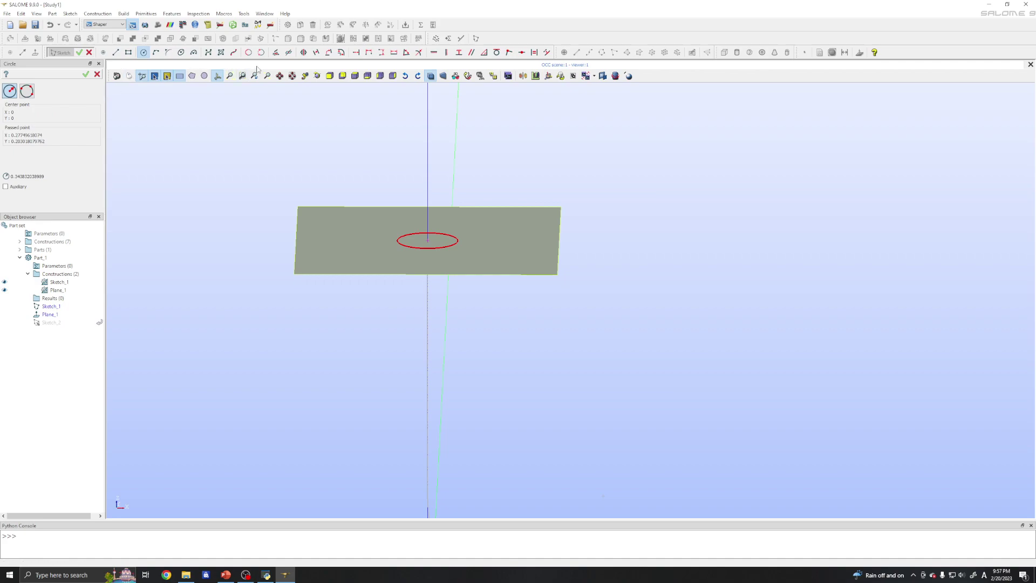
Constrain the circle's radius to 0.5 and finish the sketch.
click(406, 52)
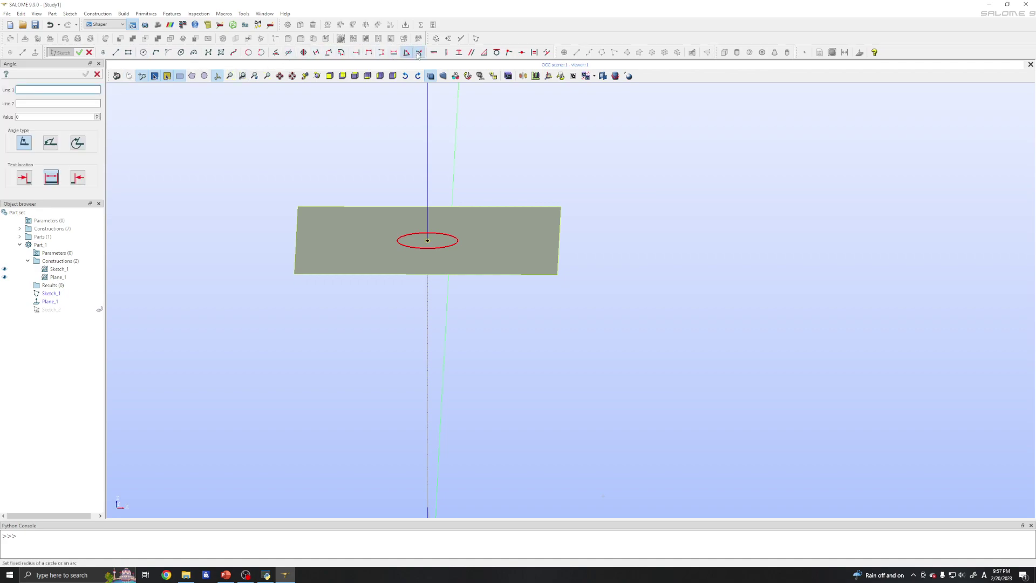
click(419, 53)
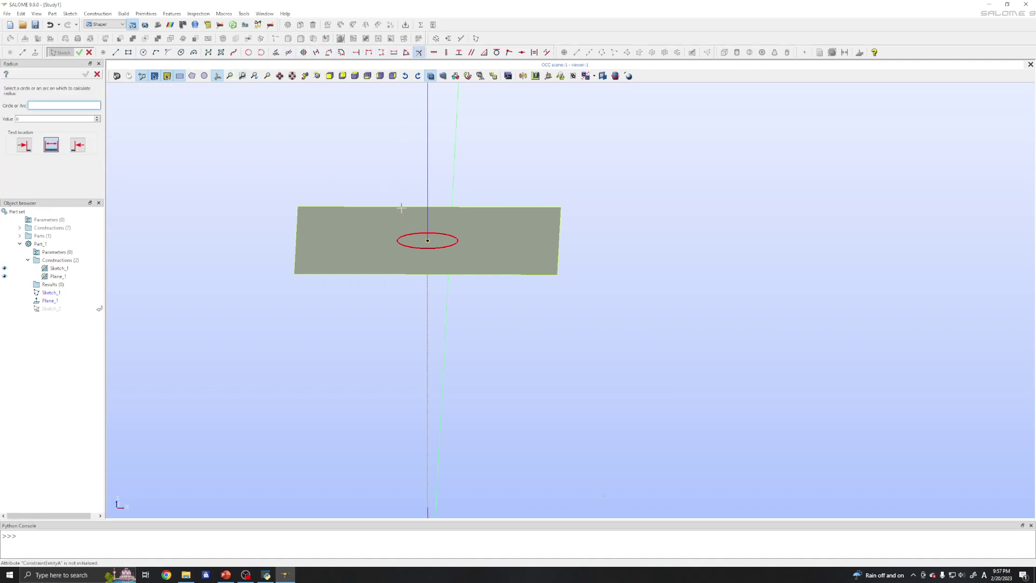
click(402, 237)
click(351, 238)
text(0.5)
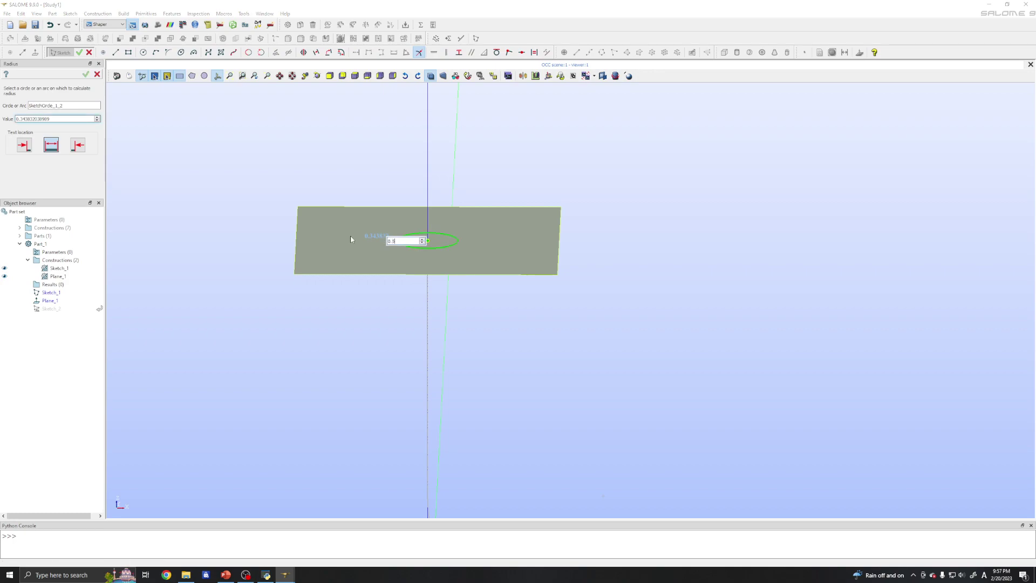
key(Return)
scroll(340, 244, down, 5)
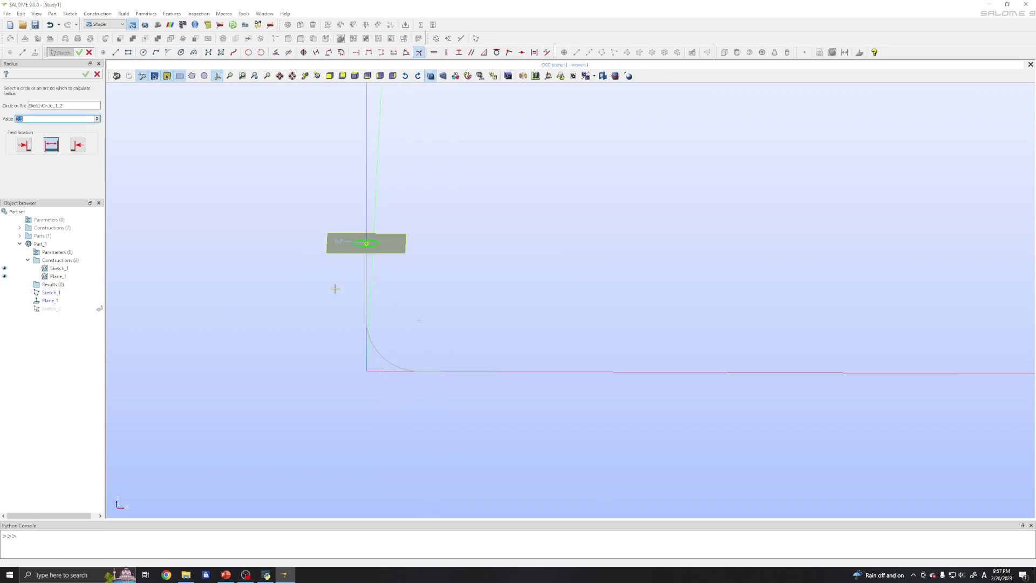
click(87, 75)
click(87, 75)
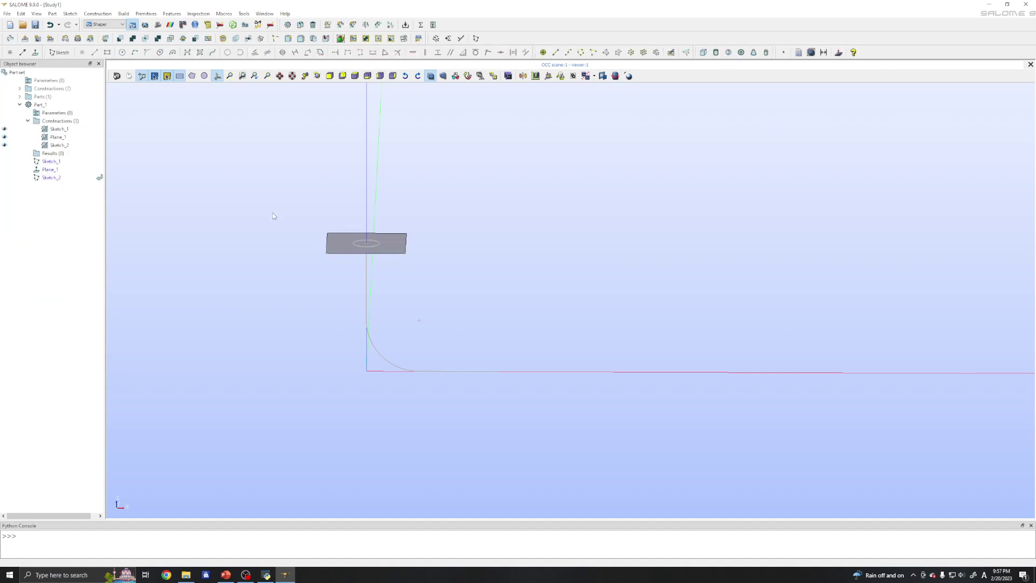
Hide the construction plane and build a wire from the whole L-shaped centreline sketch.
click(5, 137)
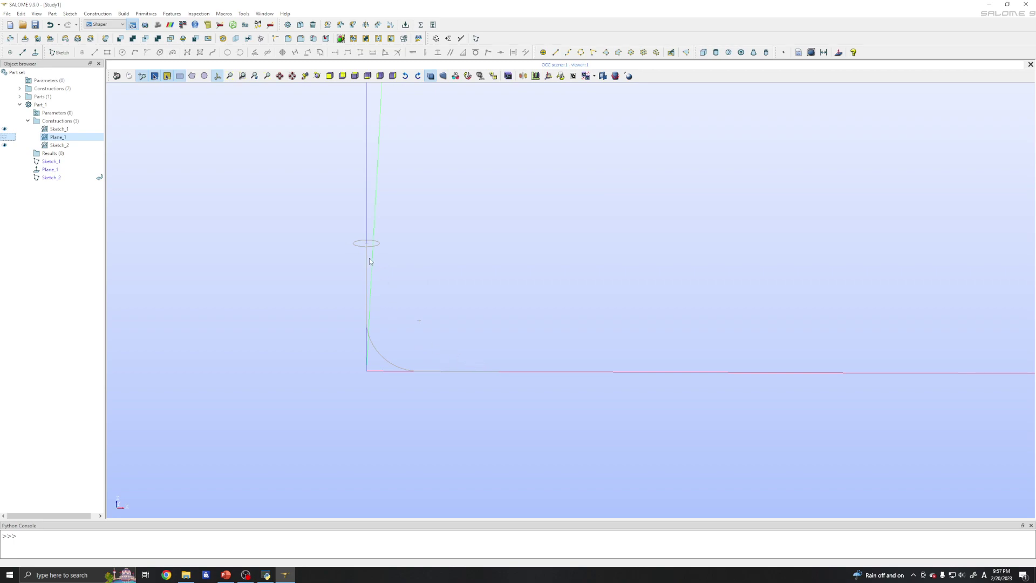
ctrl+right_drag(453, 280, 488, 257)
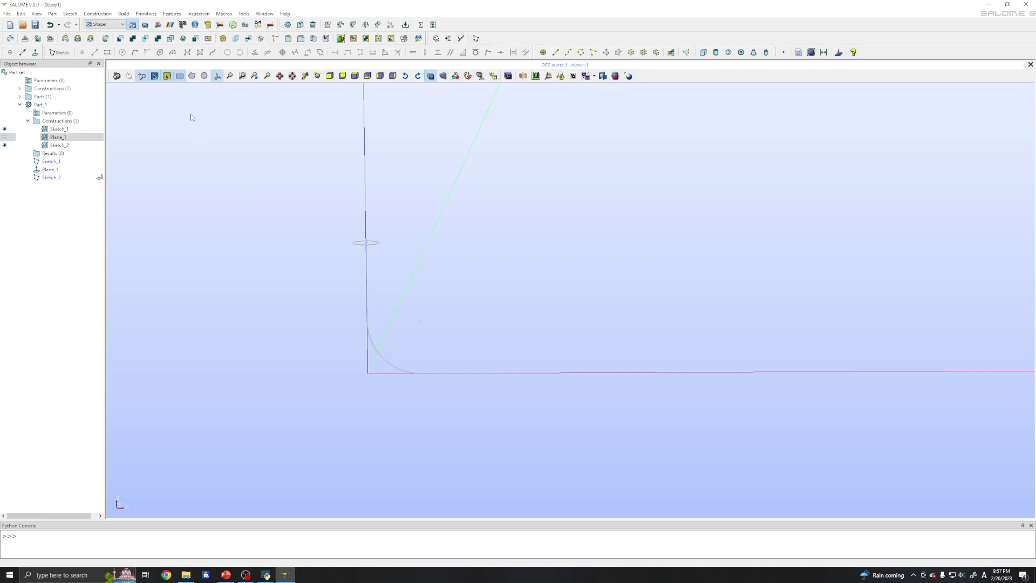
click(124, 14)
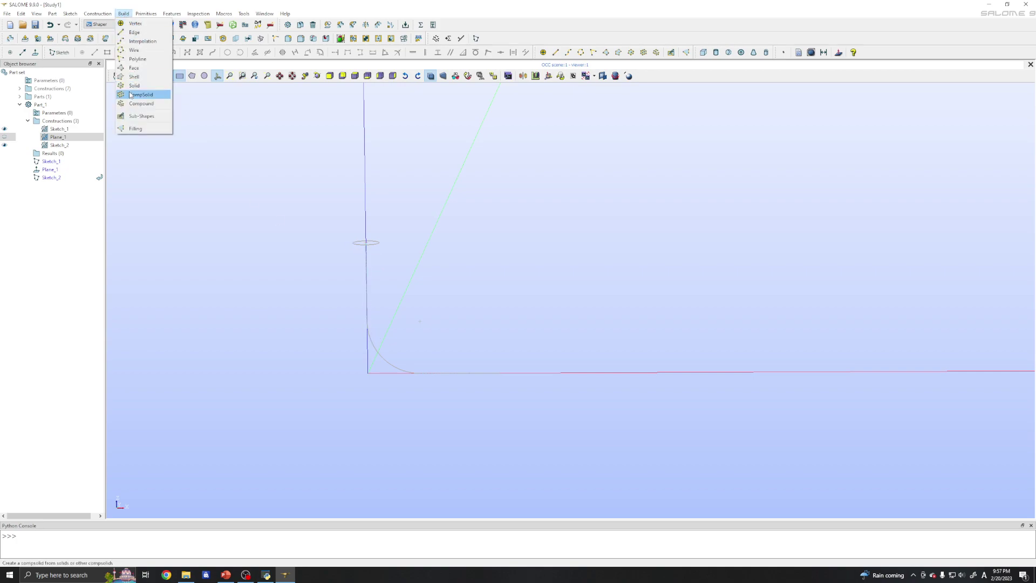
click(134, 51)
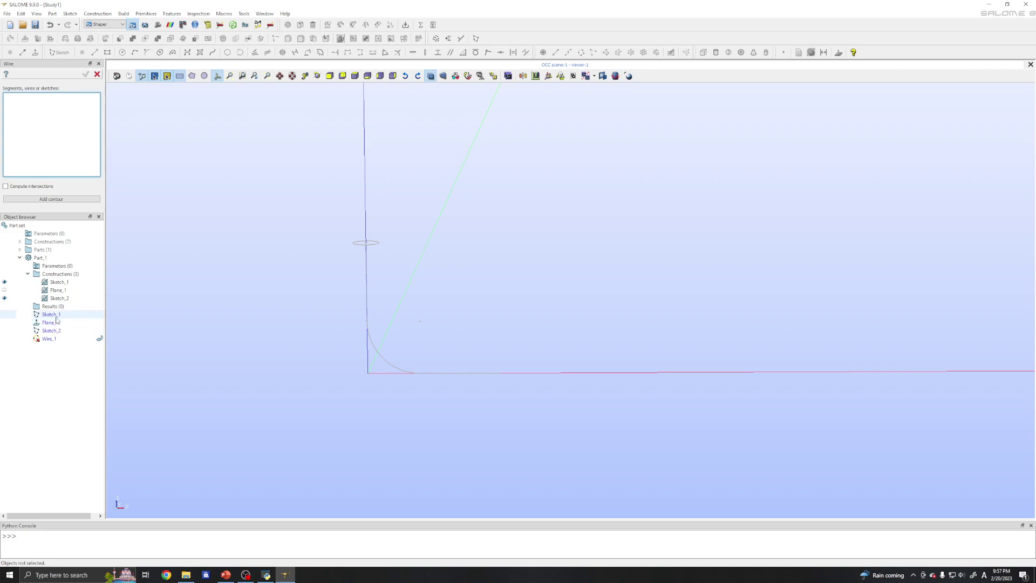
click(365, 269)
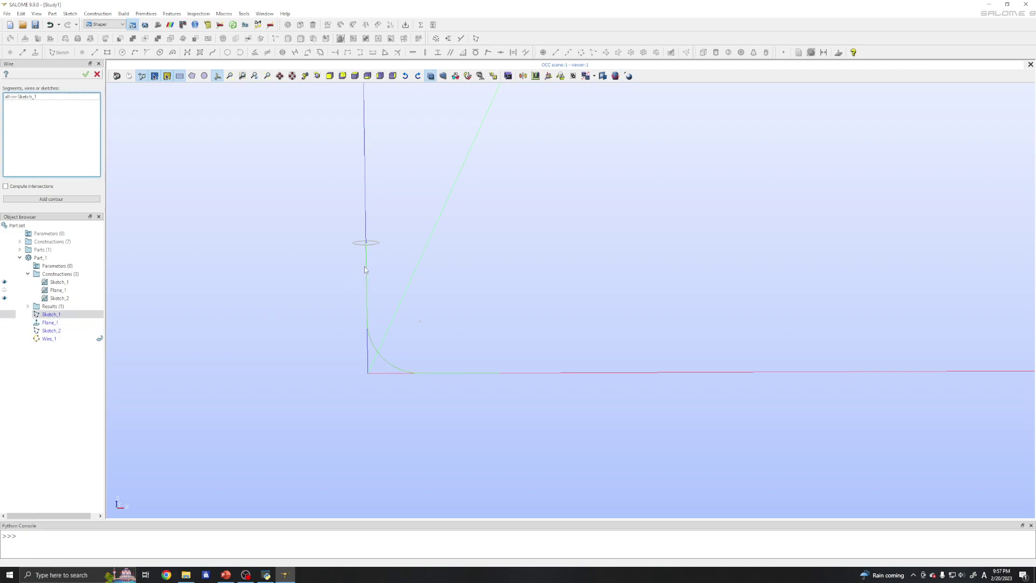
click(85, 74)
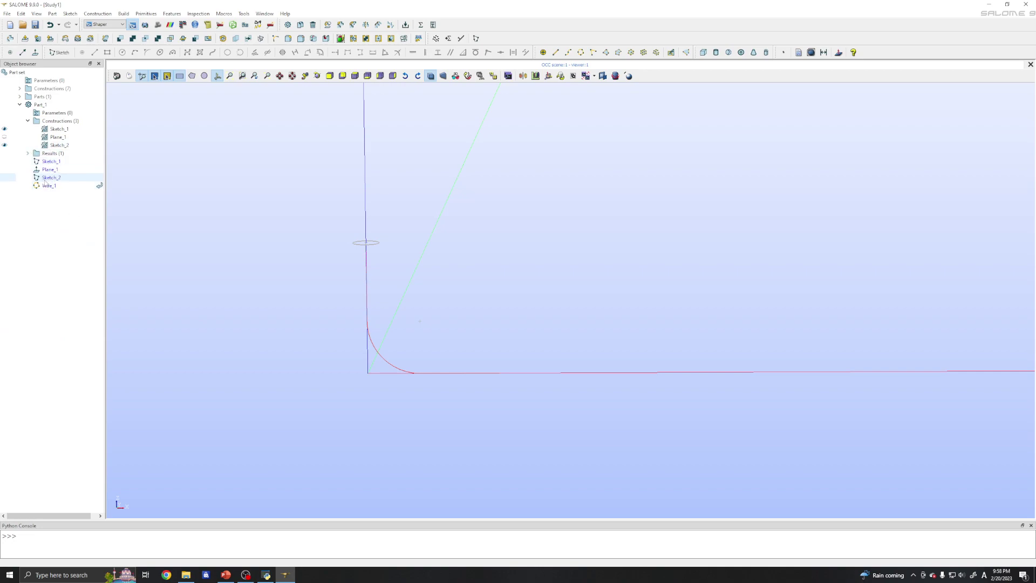
Create a Pipe feature with the circular sketch face as base object and the centreline wire as path.
click(28, 154)
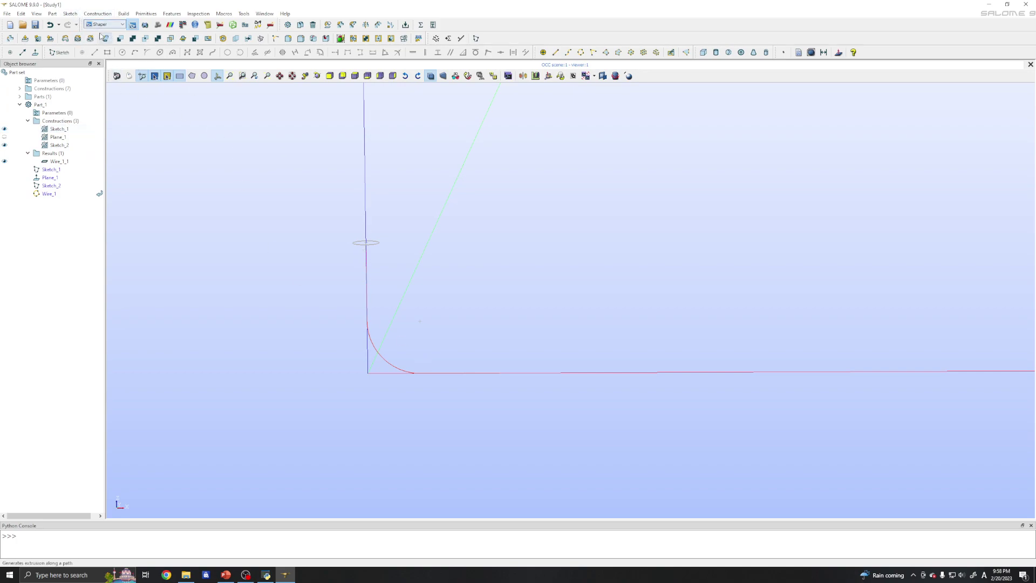
click(170, 13)
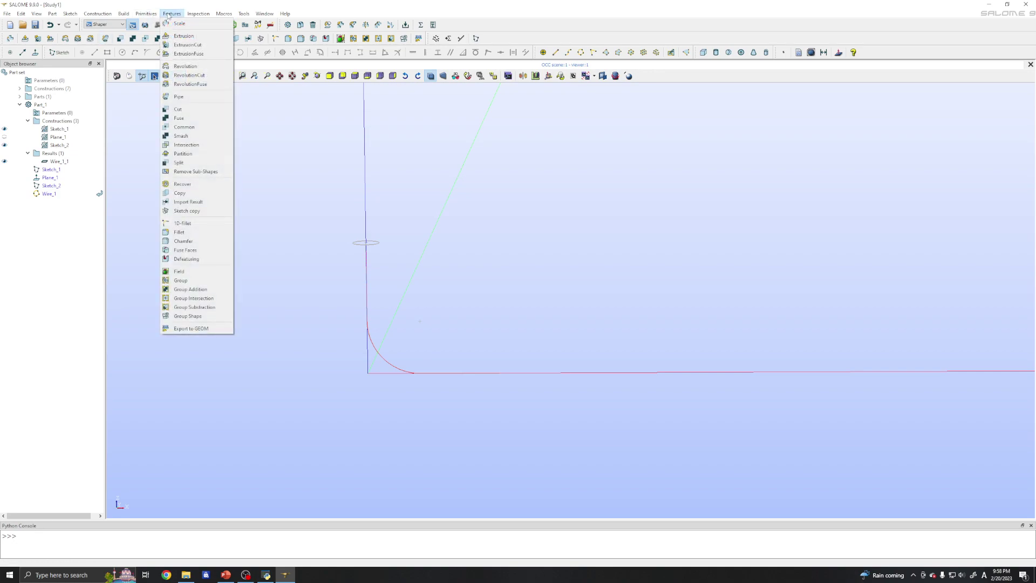
click(179, 99)
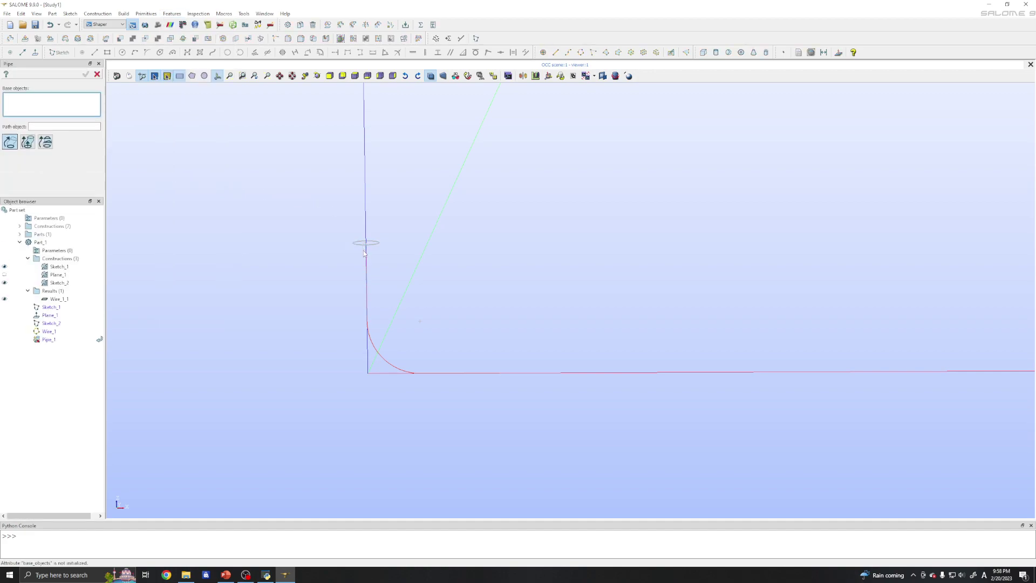
ctrl+right_drag(364, 253, 356, 259)
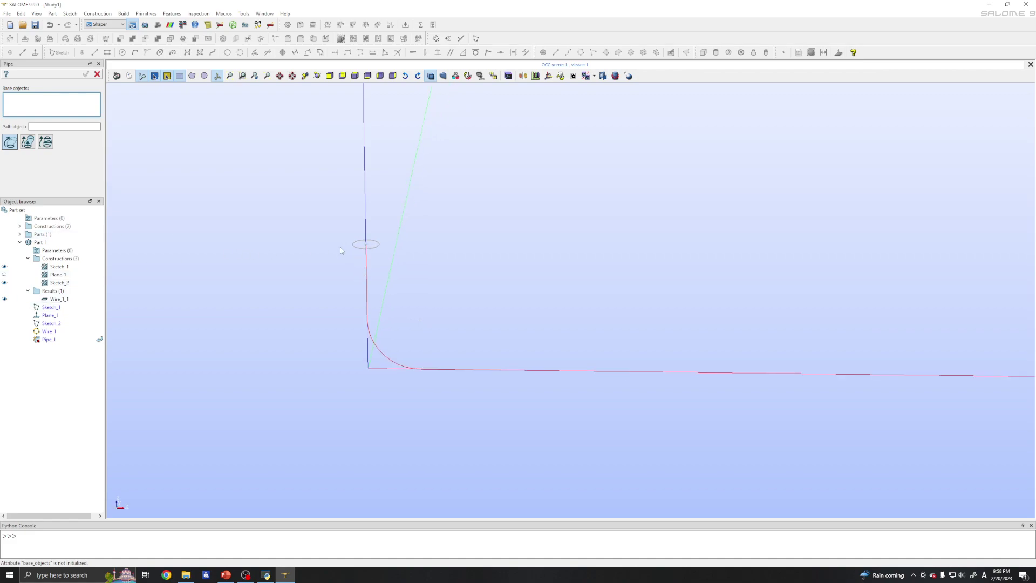
scroll(359, 248, up, 3)
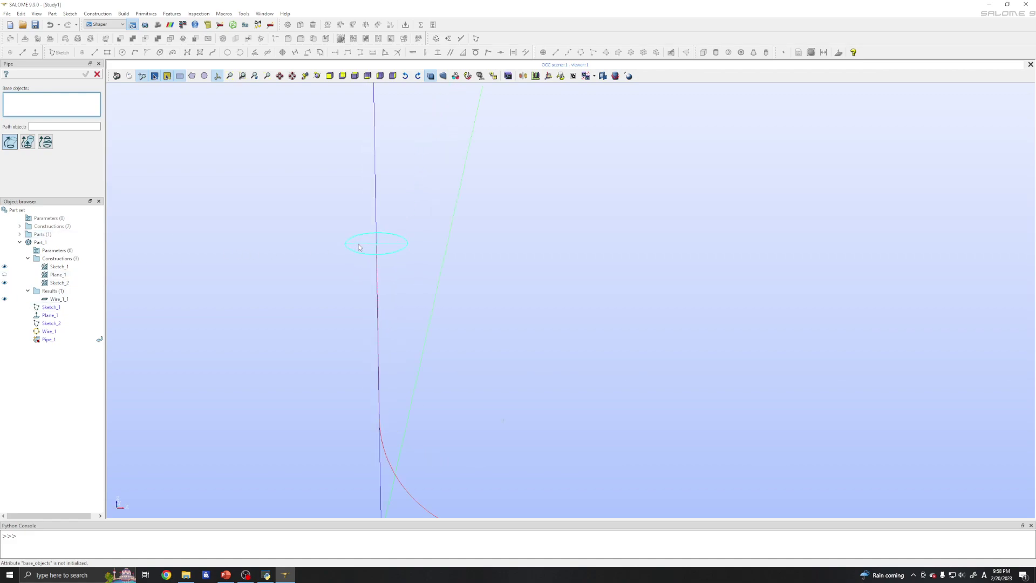
click(360, 248)
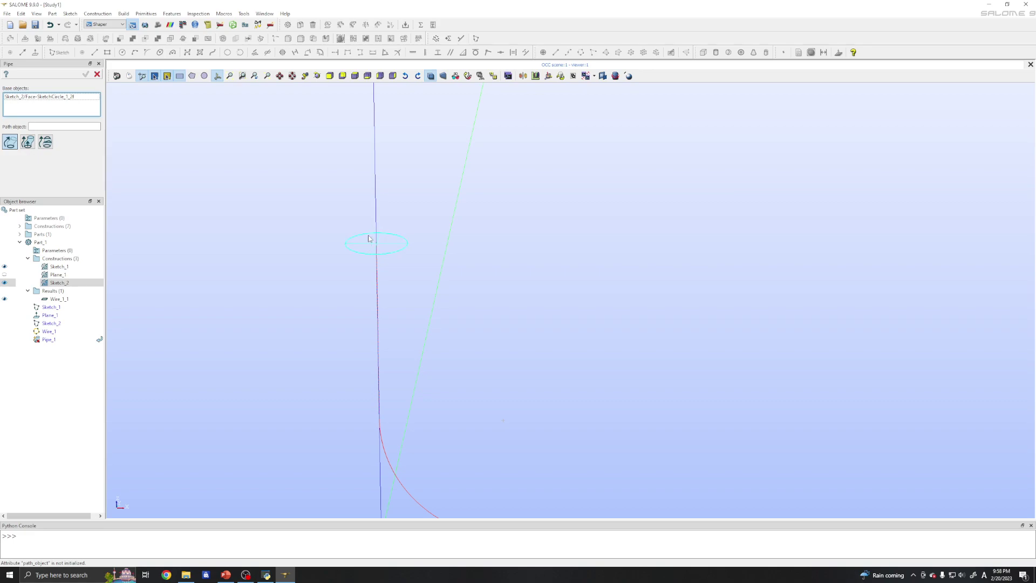
scroll(365, 237, down, 3)
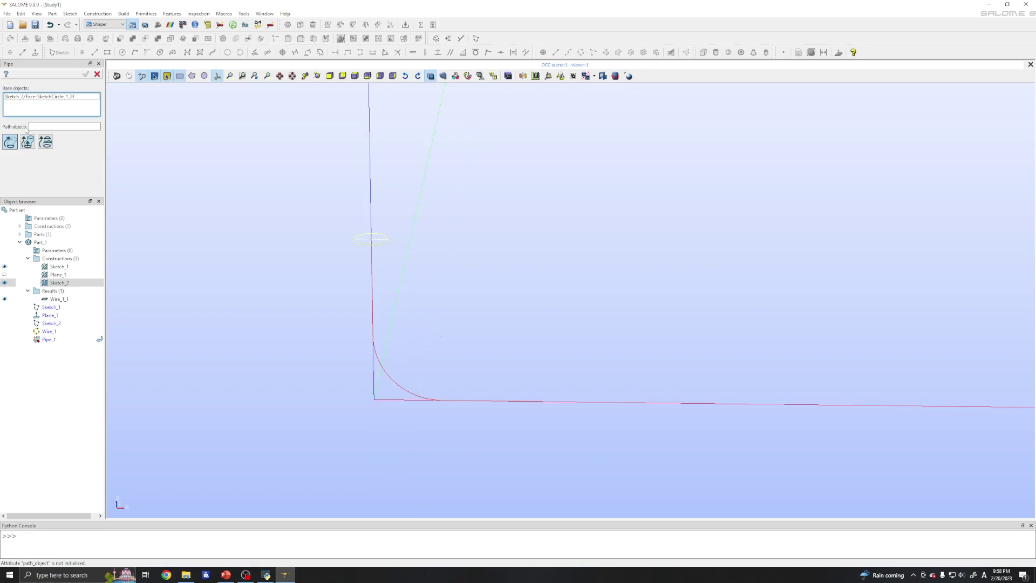
click(41, 129)
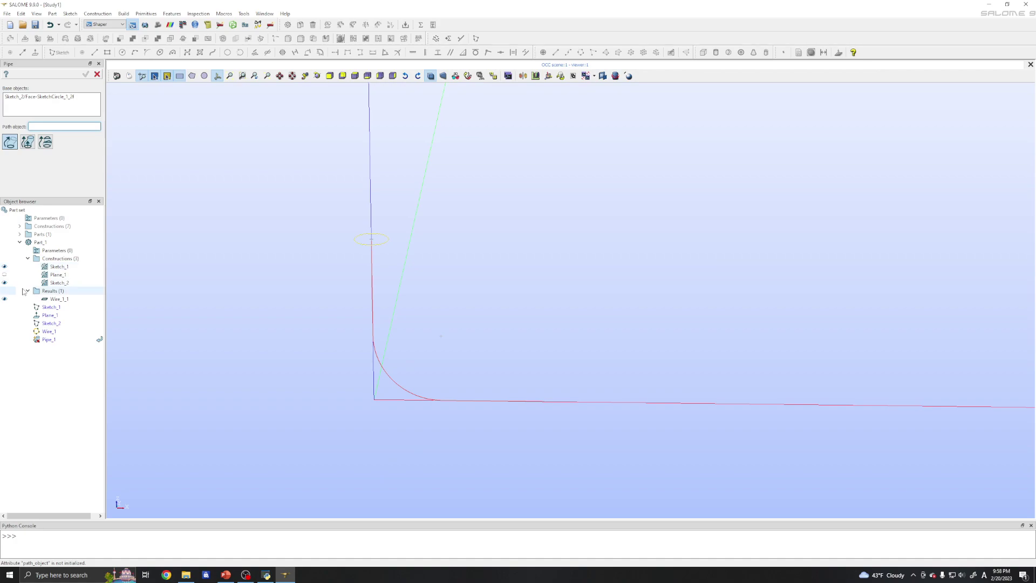
click(57, 300)
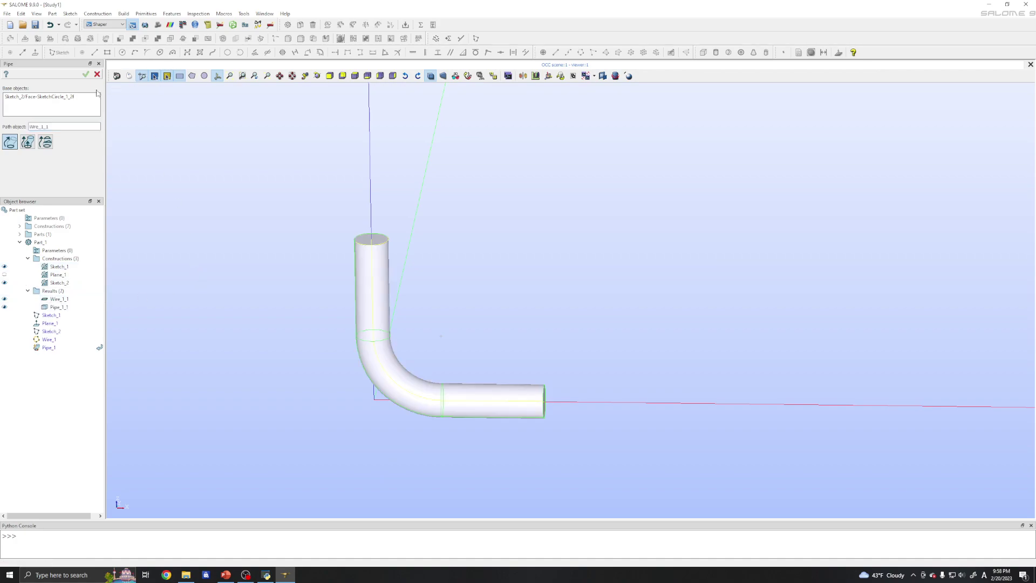
click(85, 75)
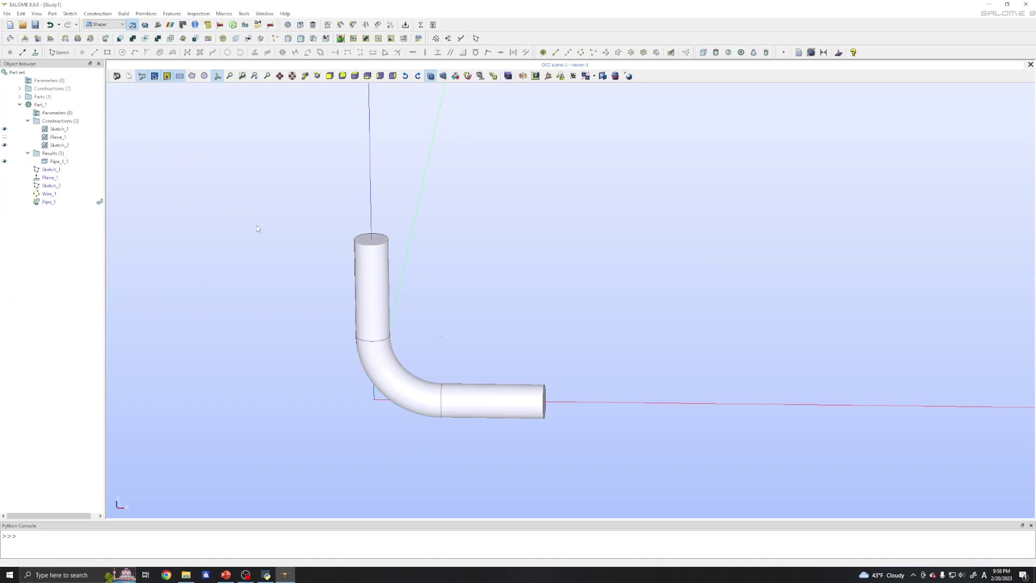
Check the small branch pipe's dimensions on the PowerPoint reference drawing, and return to the elbow model in SALOME.
ctrl+right_drag(464, 302, 514, 240)
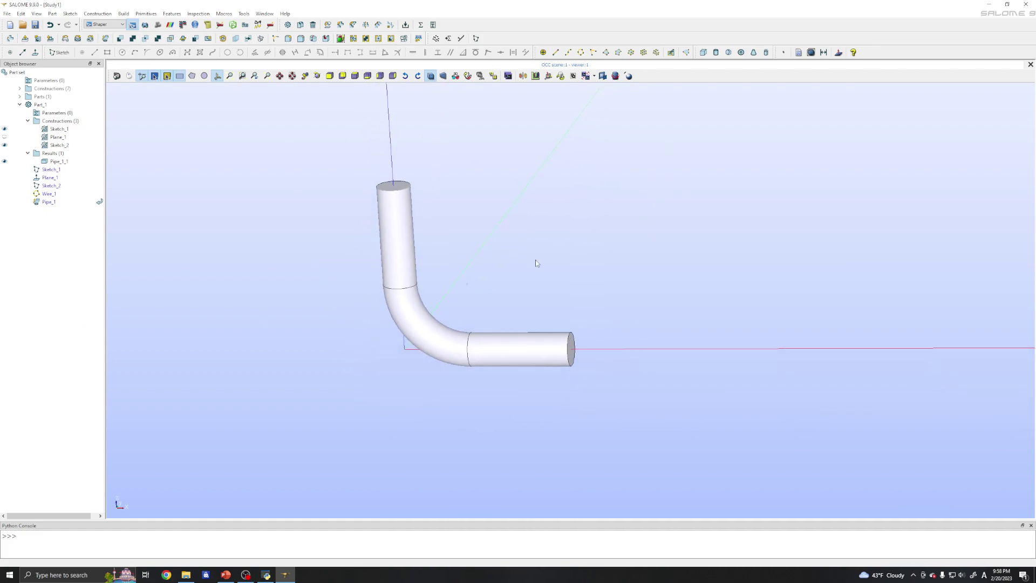
click(226, 575)
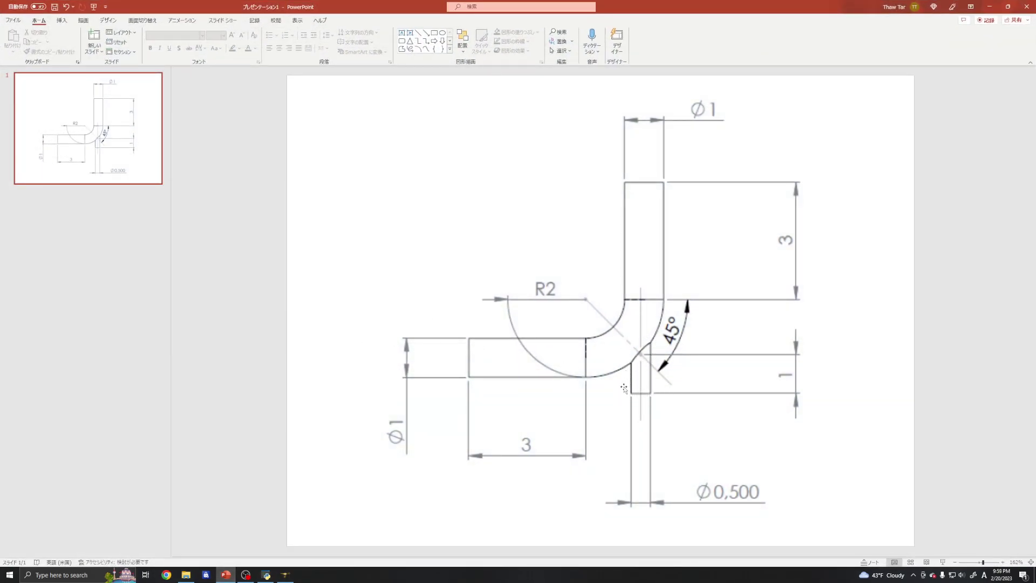
click(992, 6)
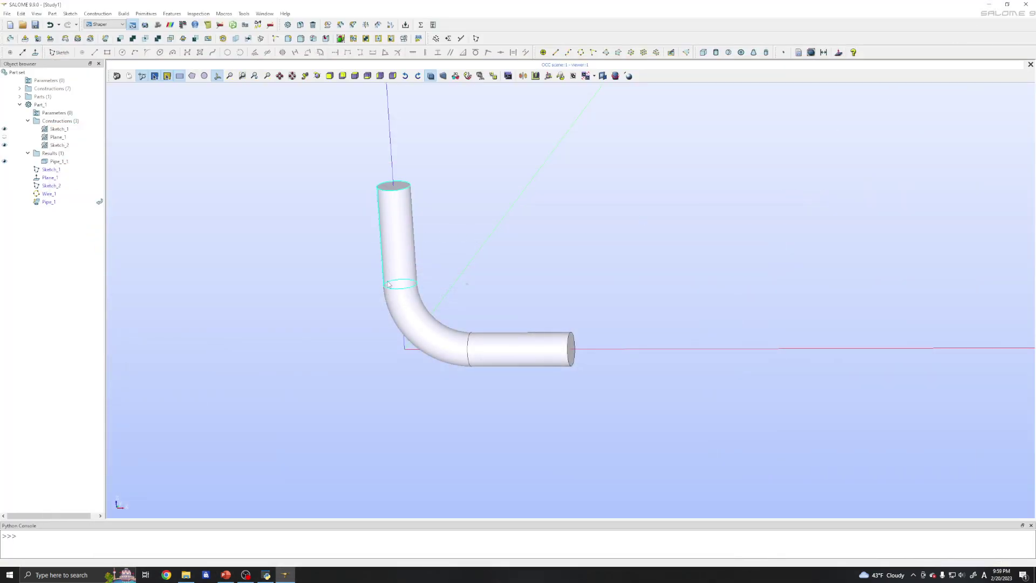
Show the hidden construction plane Plane_1 at the upright pipe's top end.
ctrl+right_drag(557, 285, 615, 222)
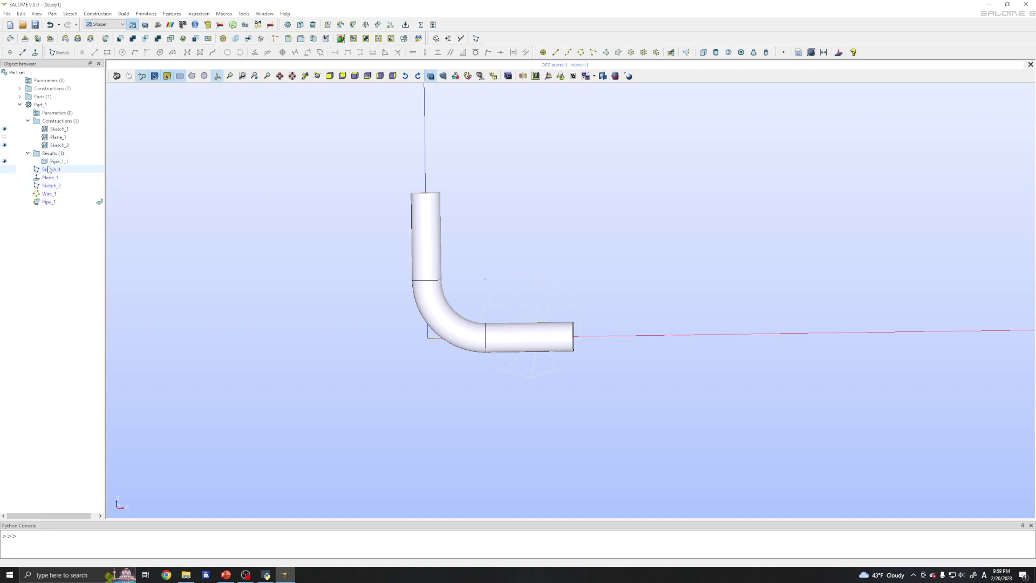
click(51, 137)
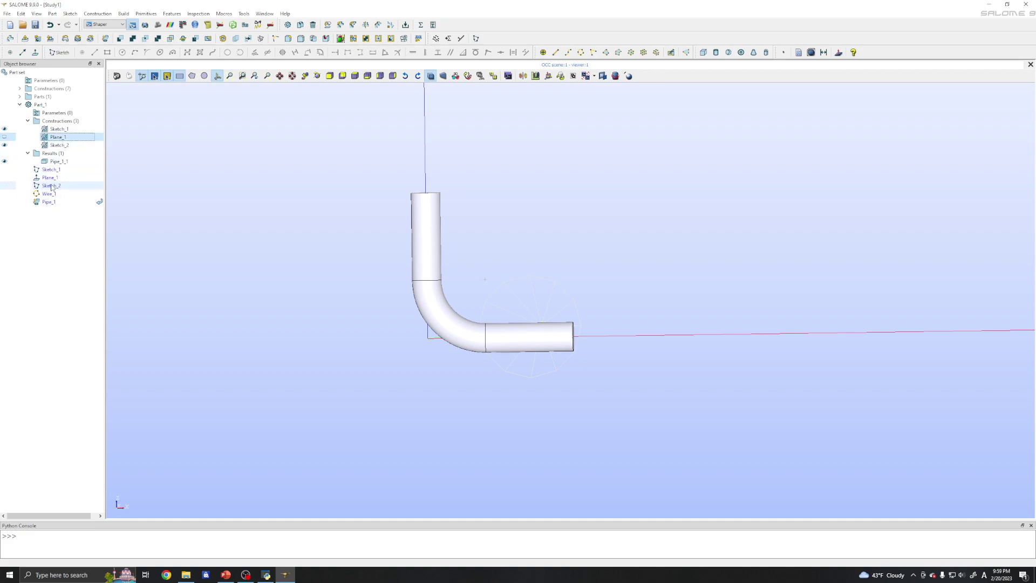
click(45, 177)
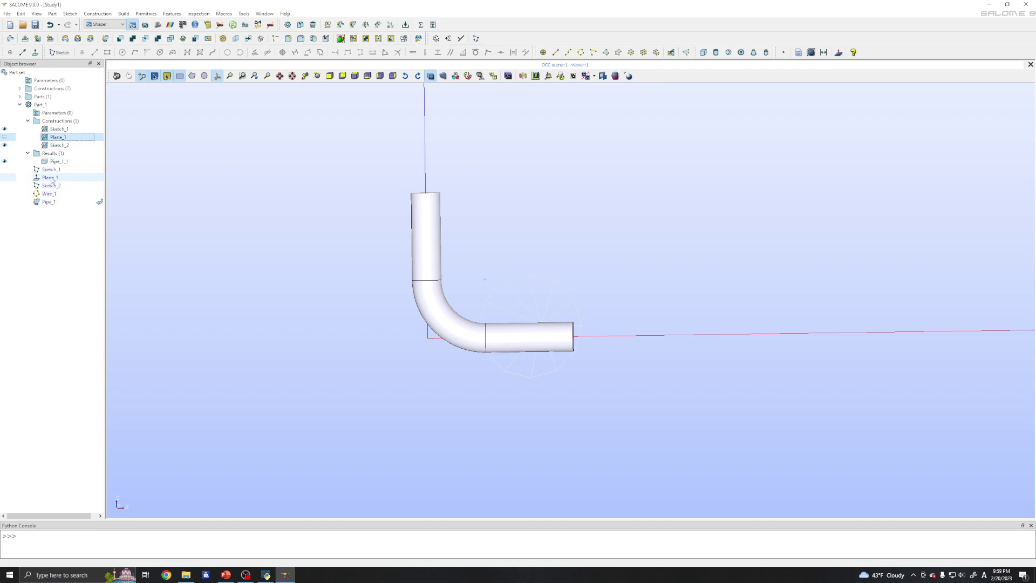
click(4, 137)
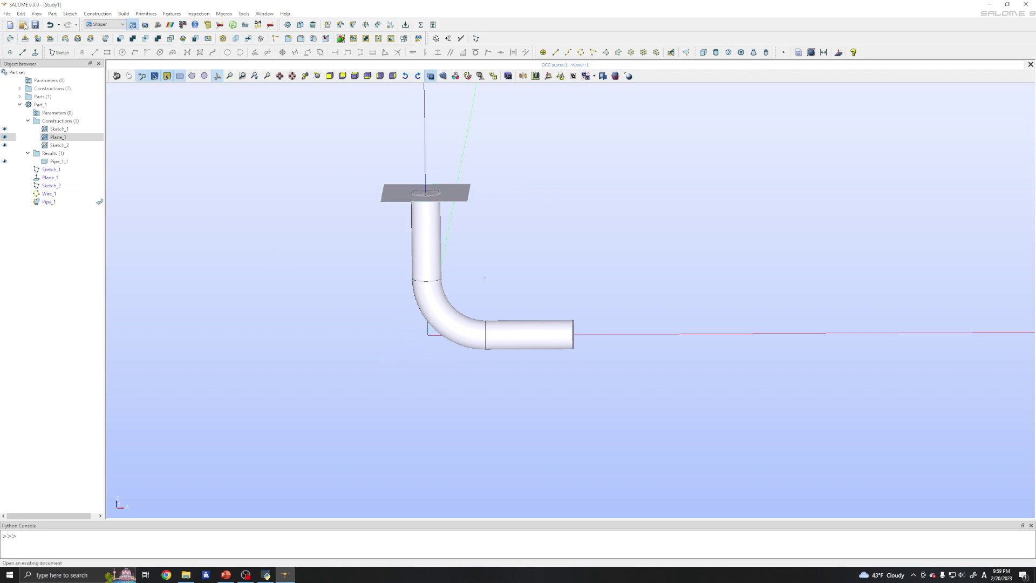
Create a construction plane parallel to Plane_1 at an offset distance of 5.5, below the elbow.
click(98, 14)
click(100, 44)
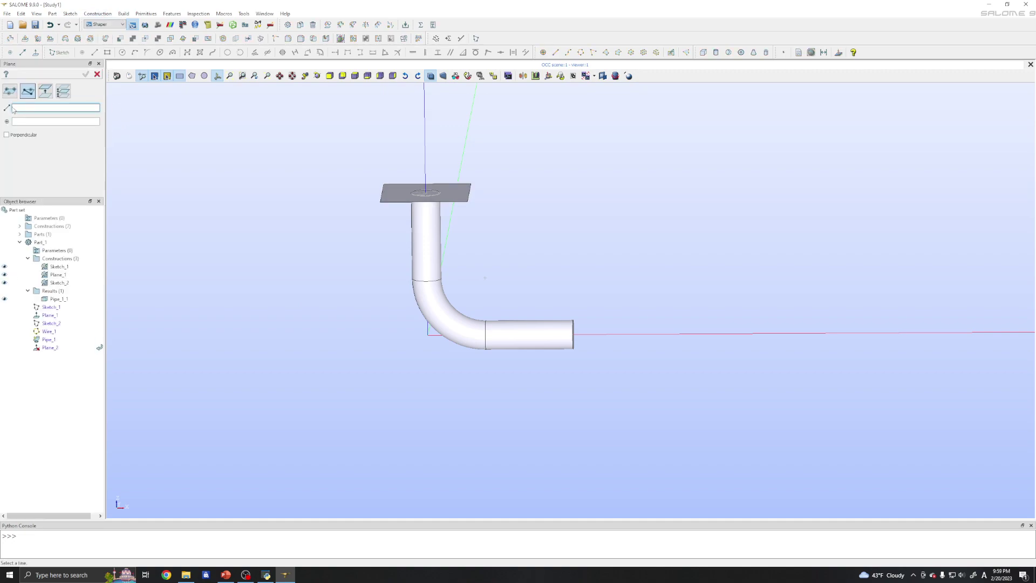
click(46, 93)
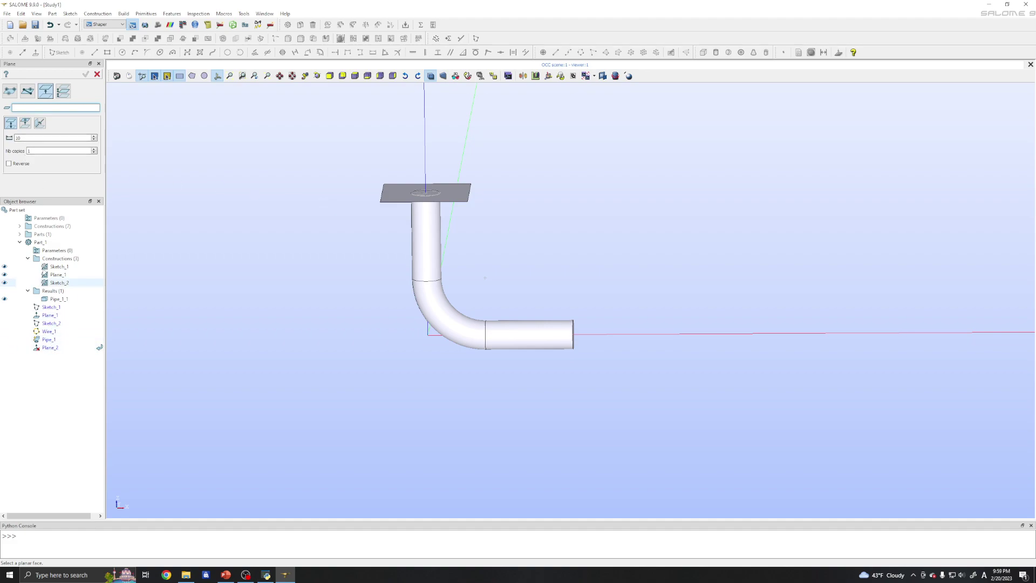
click(394, 198)
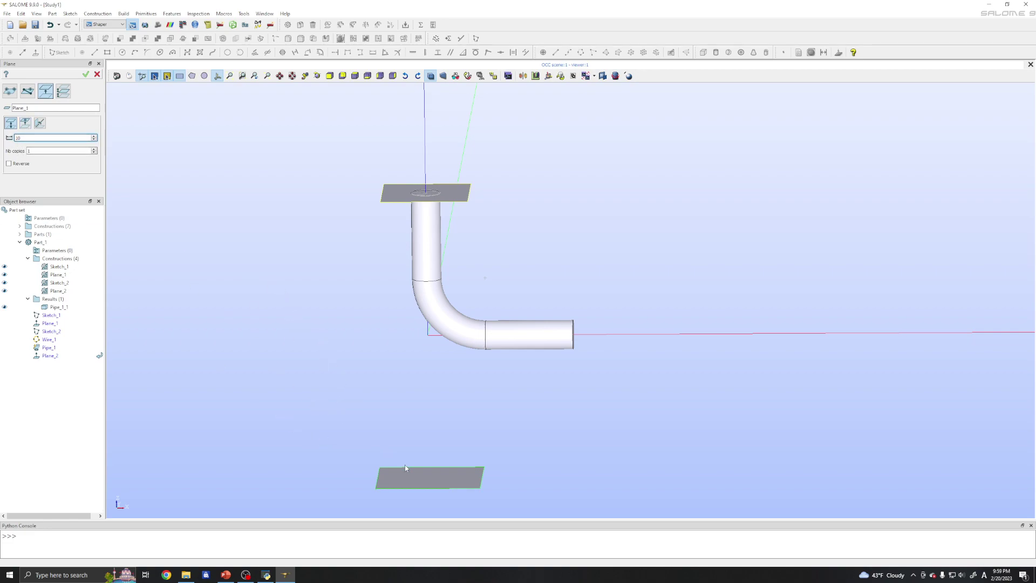
click(20, 138)
text(5.5)
key(Return)
ctrl+right_drag(385, 242, 398, 211)
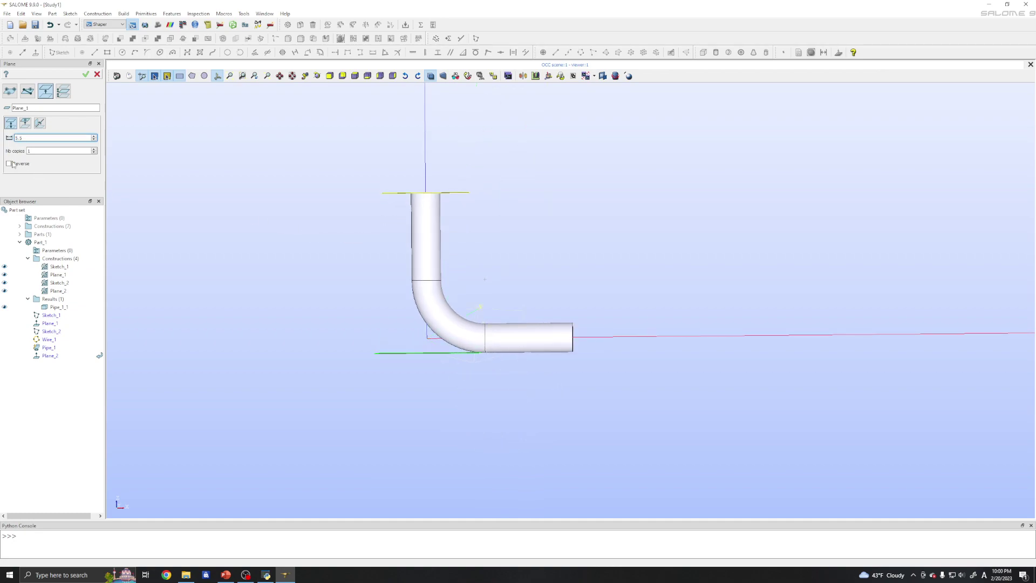
click(85, 76)
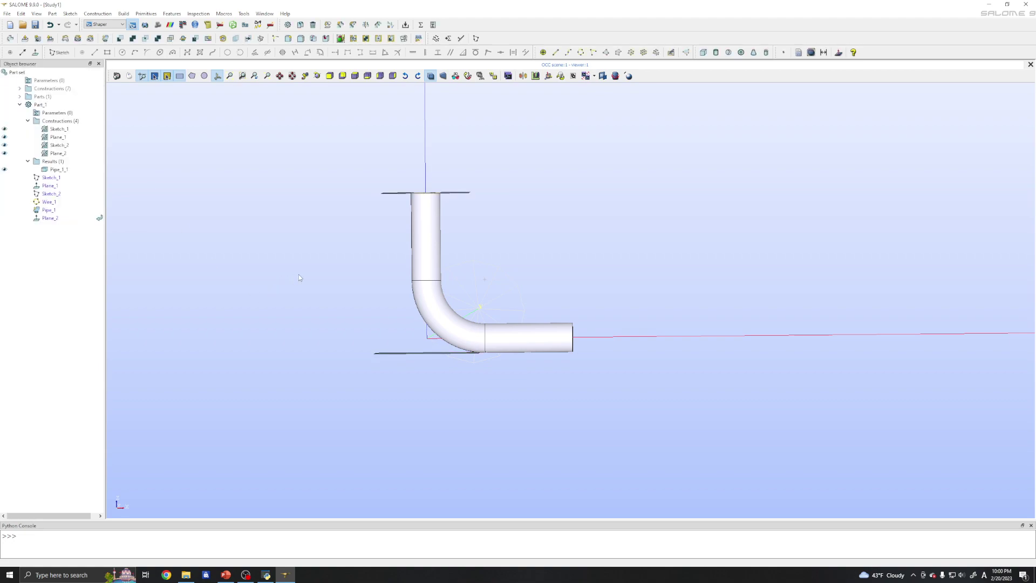
Hide Plane_1, start a sketch on Plane_2 viewed face-on, and hide Plane_2 so the elbow shows behind it.
ctrl+right_drag(299, 277, 319, 330)
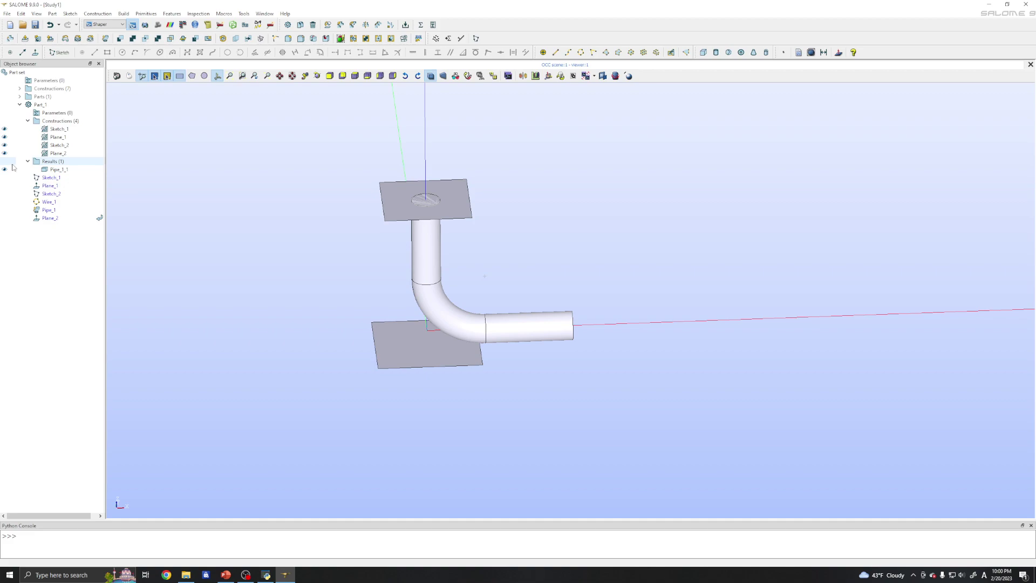
click(4, 136)
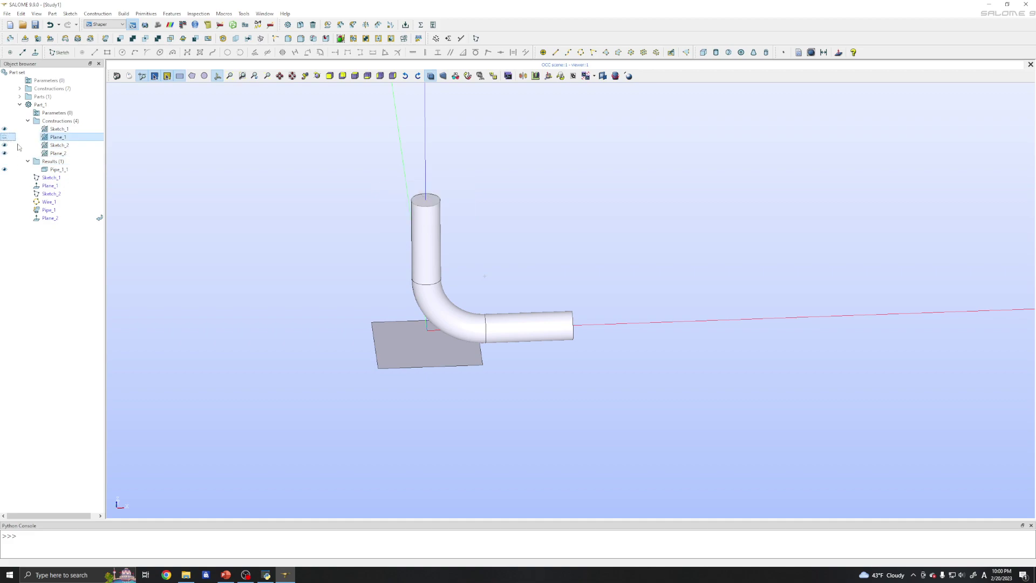
click(58, 153)
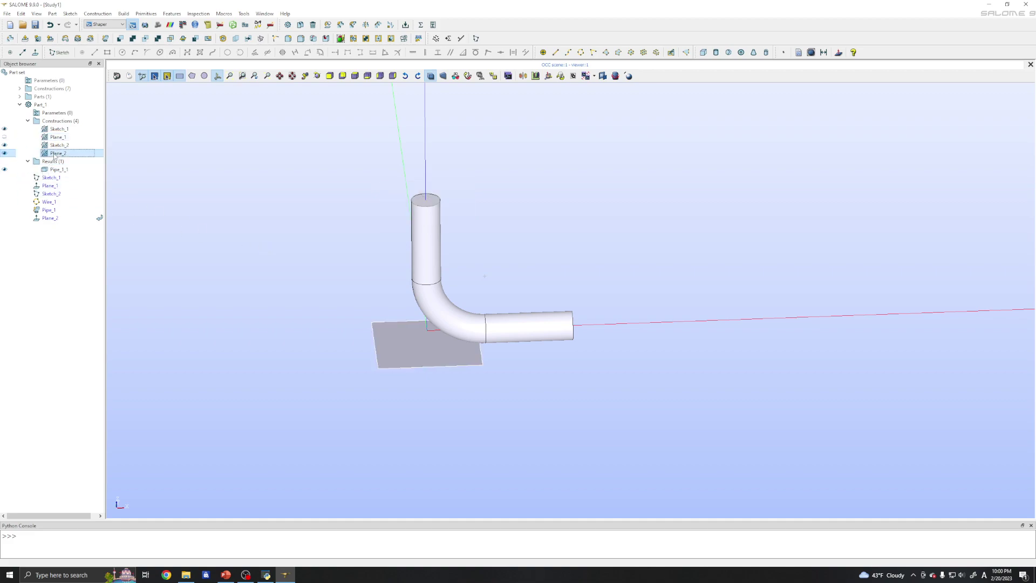
click(70, 13)
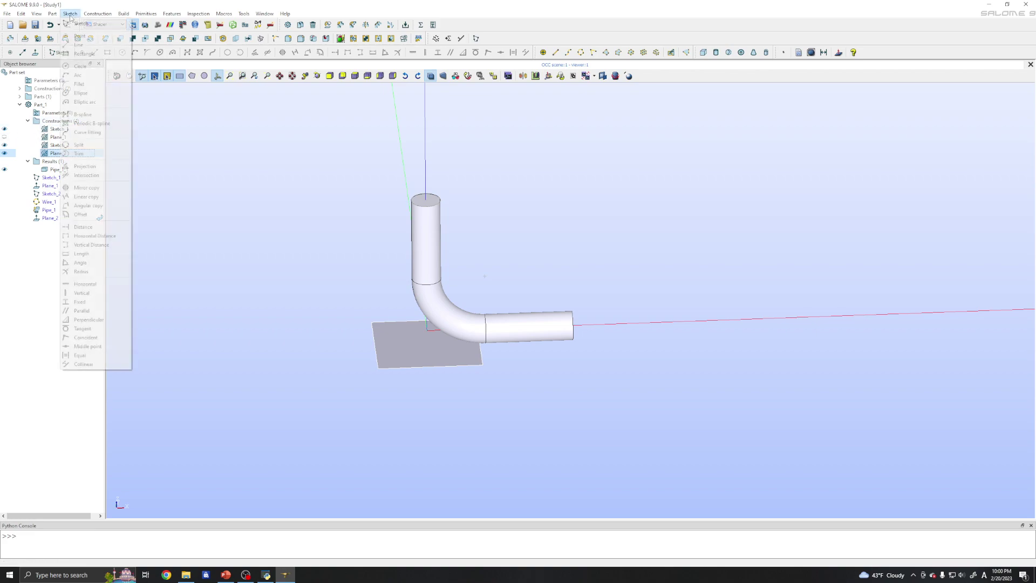
click(80, 24)
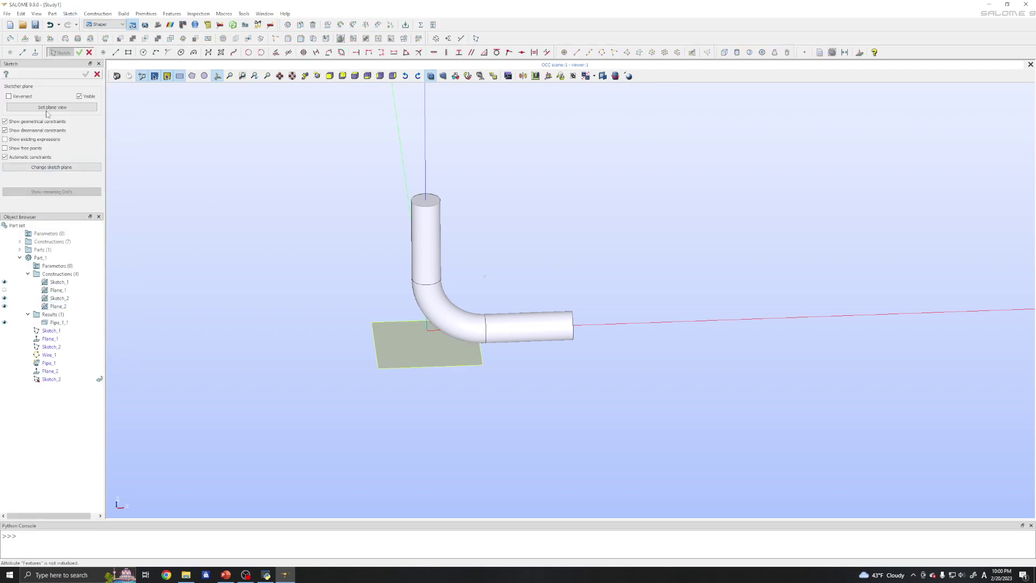
click(48, 107)
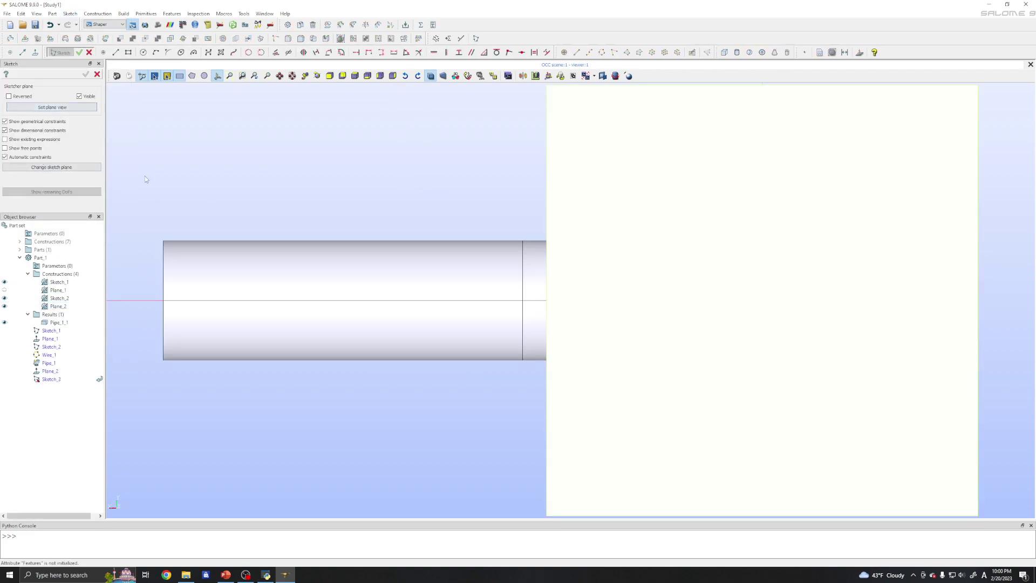
scroll(279, 217, down, 5)
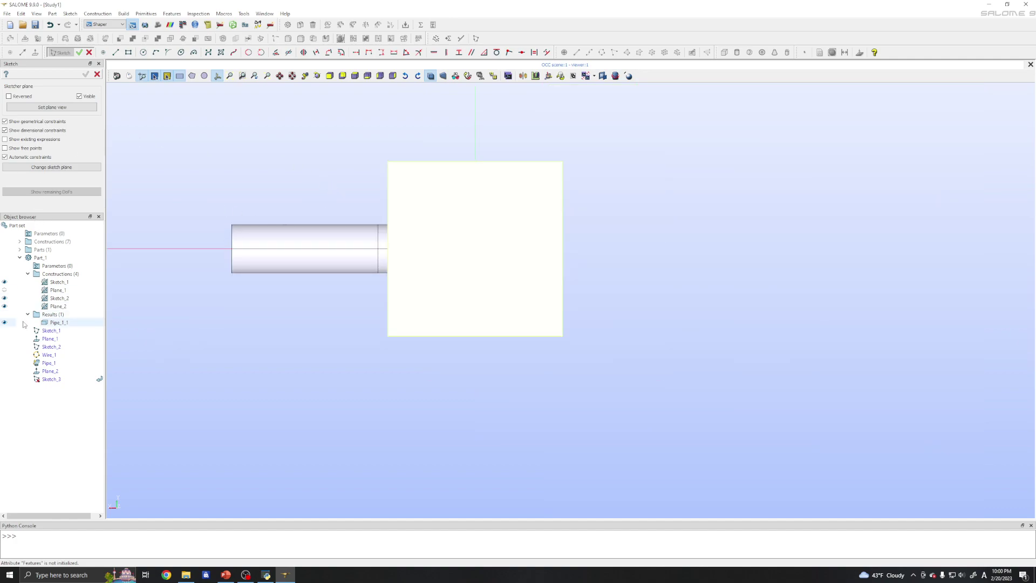
click(5, 306)
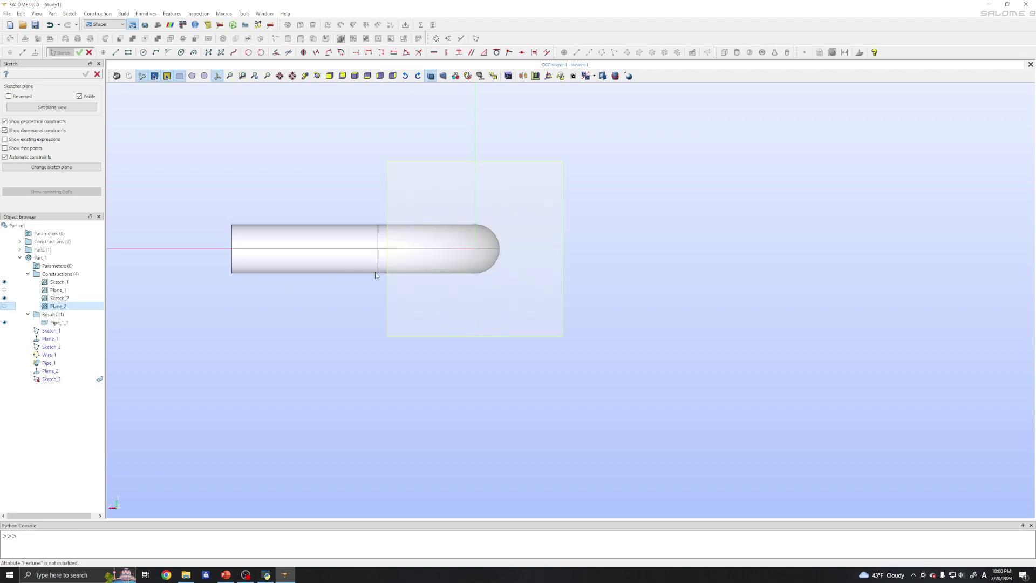
Draw a circle of about 0.21 radius centred on the sketch origin.
click(143, 52)
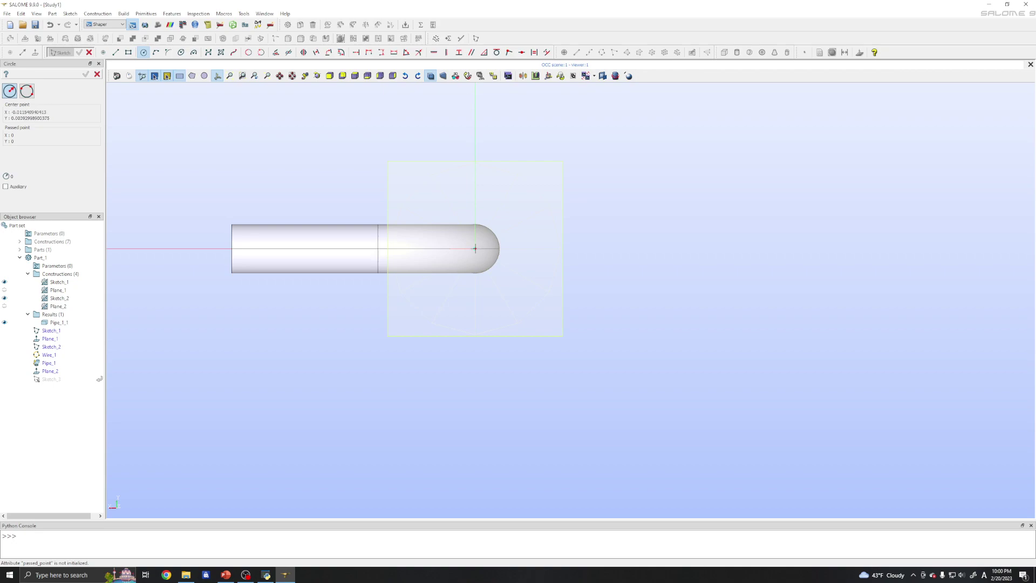
click(475, 249)
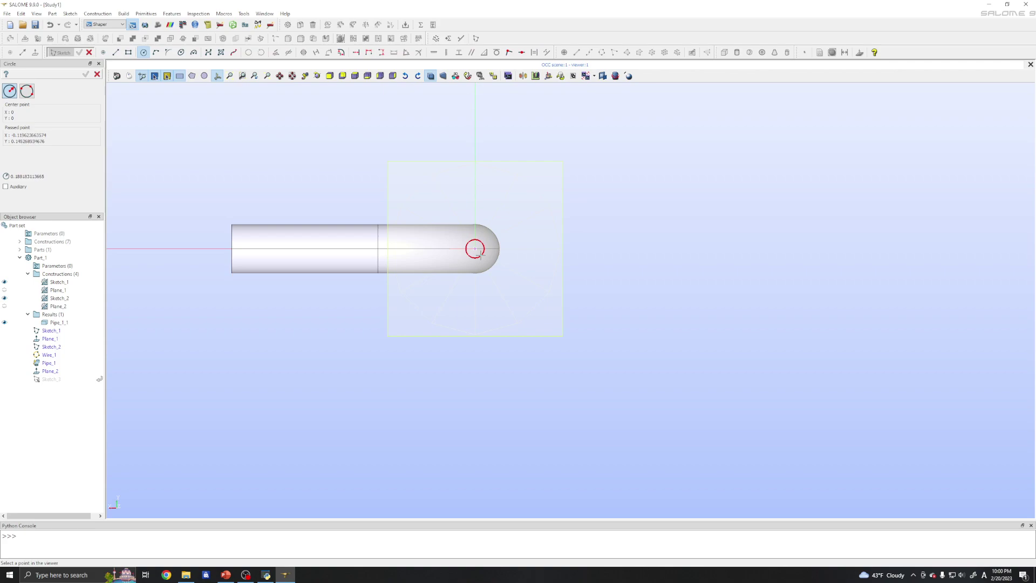
click(480, 255)
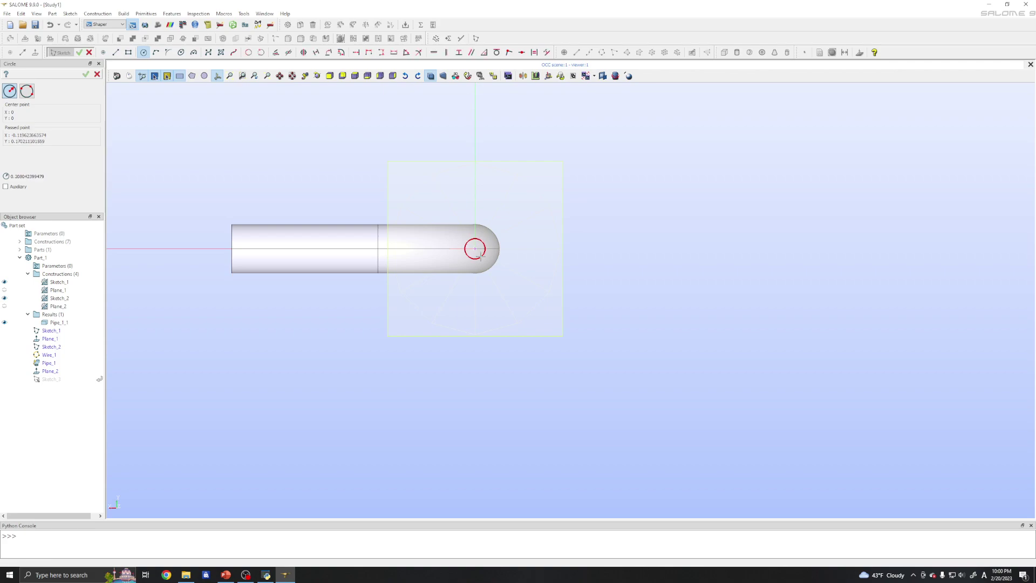
Constrain the branch circle's radius to 0.25 and finish the sketch.
click(419, 52)
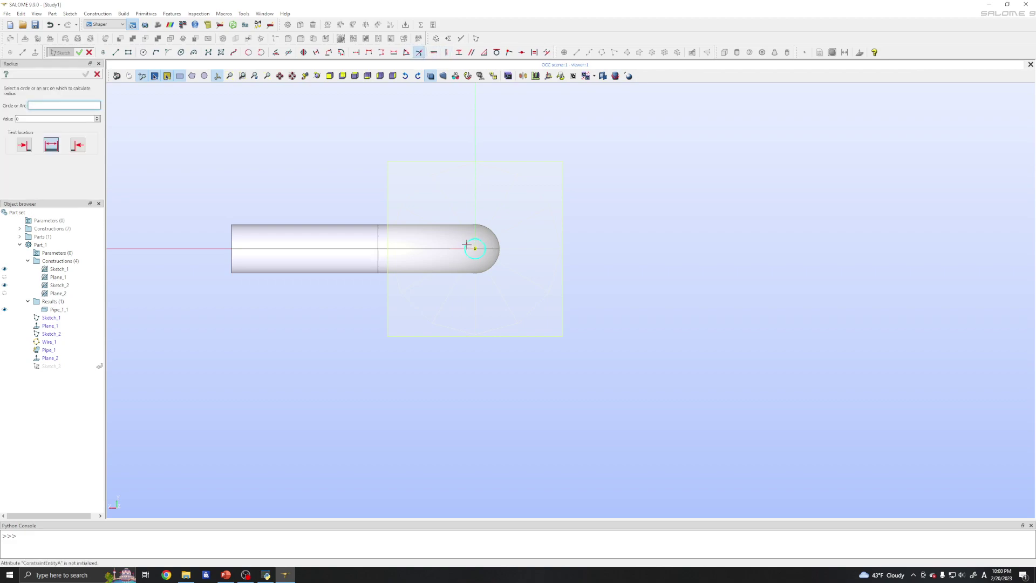
click(467, 241)
click(432, 235)
key(BackSpace)
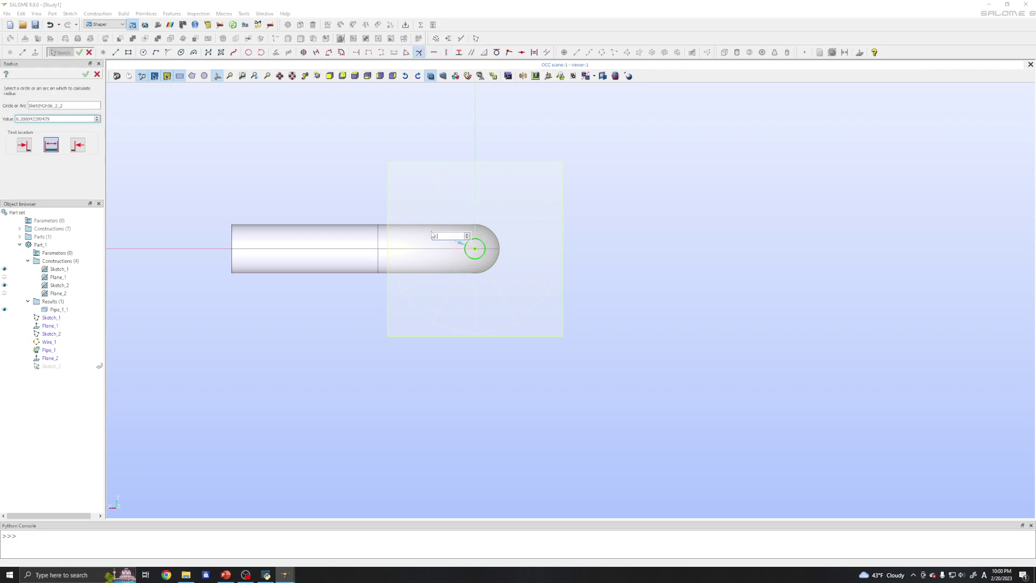
text(0.25)
key(Return)
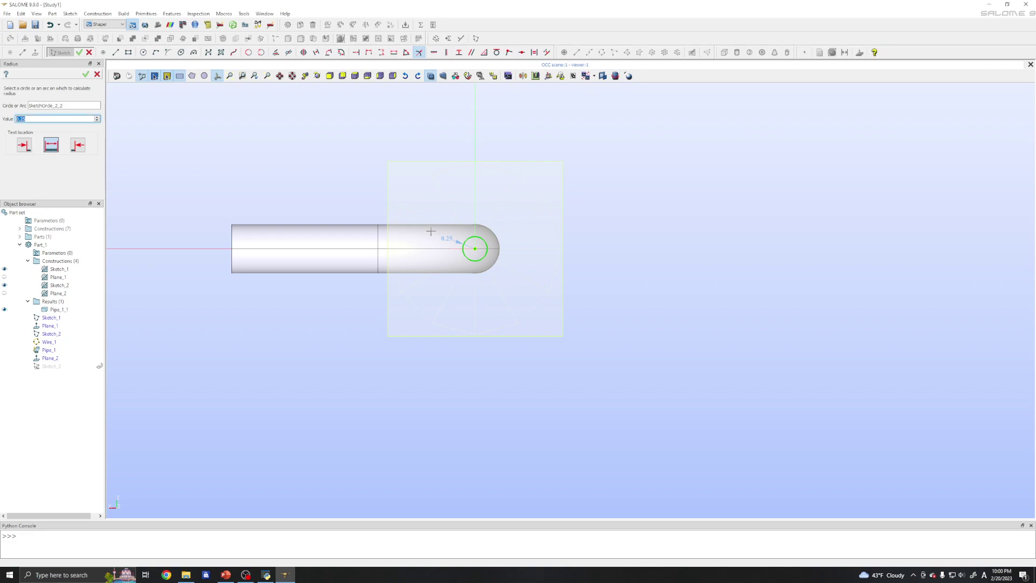
mouse_move(388, 263)
ctrl+right_down()
mouse_move(395, 393)
mouse_move(370, 365)
mouse_move(364, 392)
ctrl+right_up()
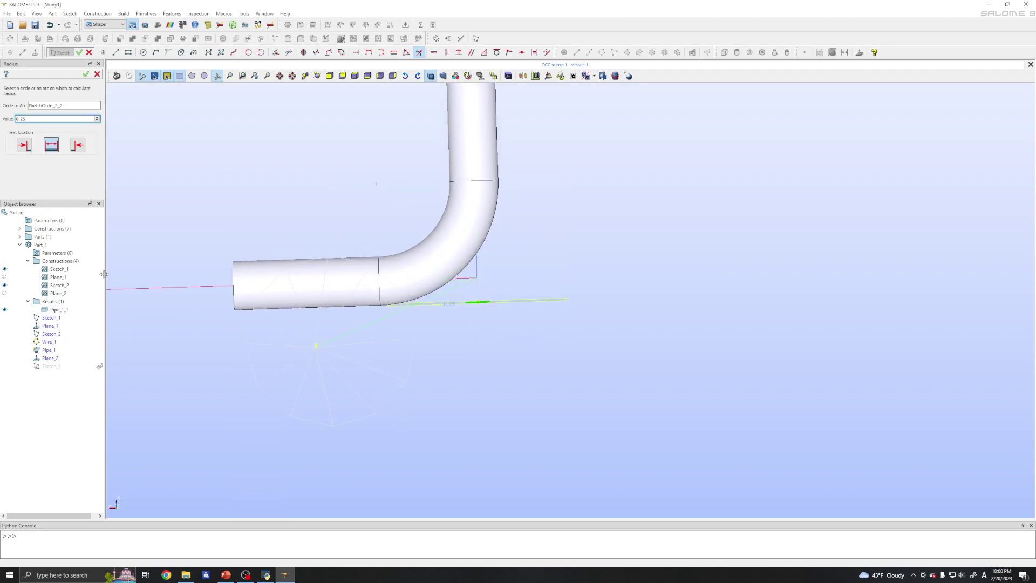
click(85, 74)
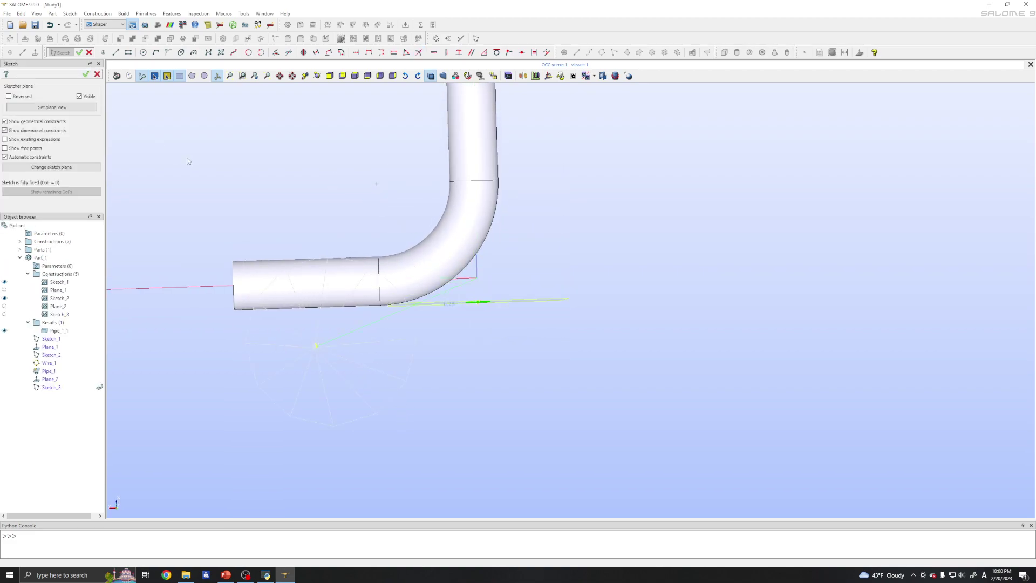
click(86, 74)
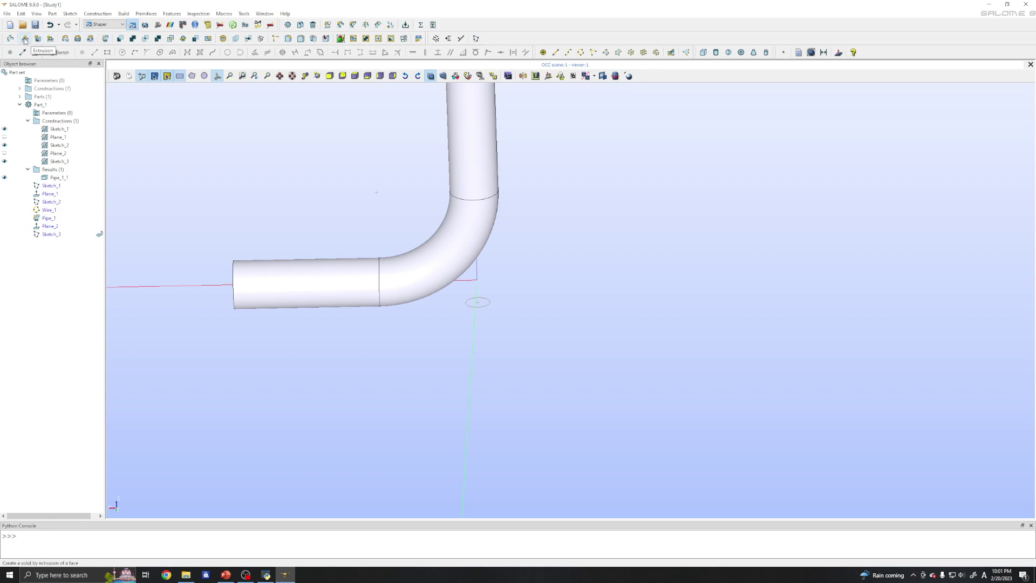
Extrude the branch circle of Sketch_3 into the elbow with a to-size of 0 and a from-size of 3.
click(24, 40)
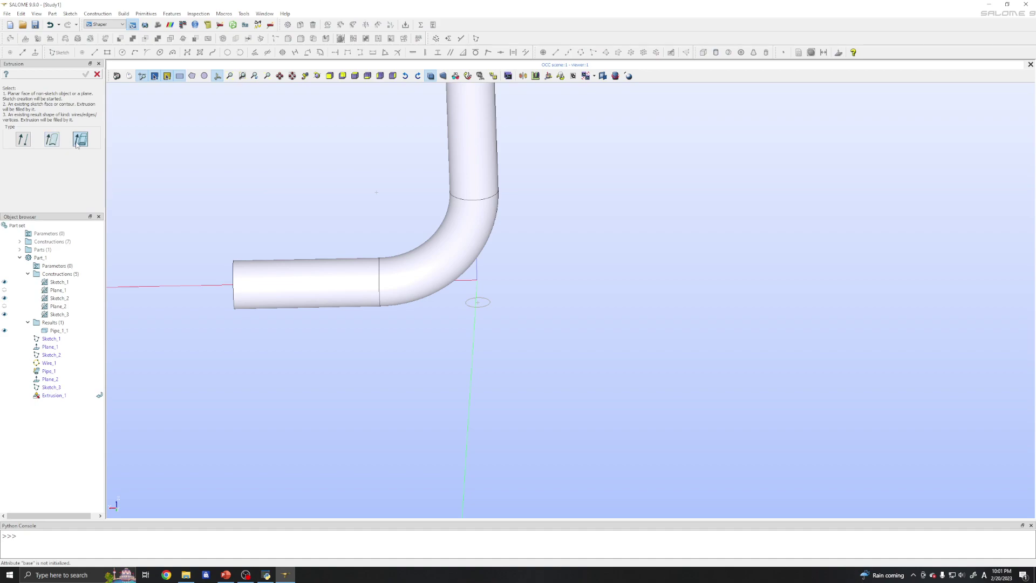
click(476, 306)
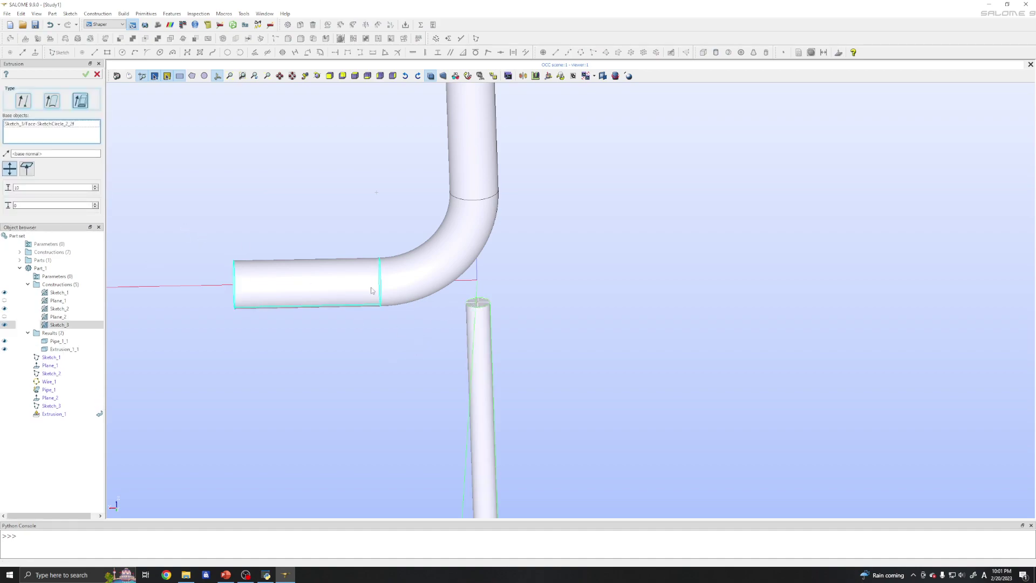
scroll(373, 300, down, 3)
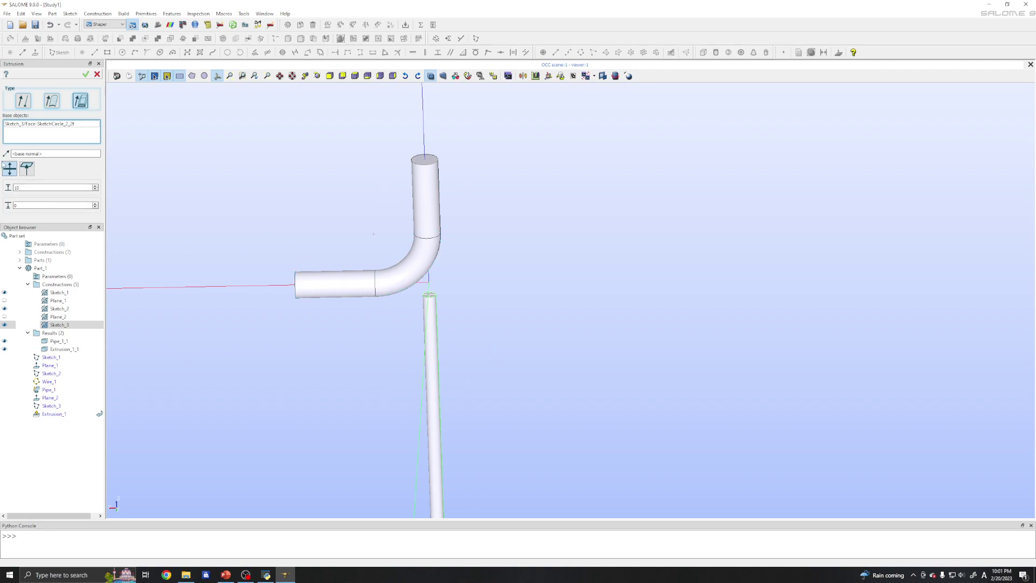
double_click(17, 187)
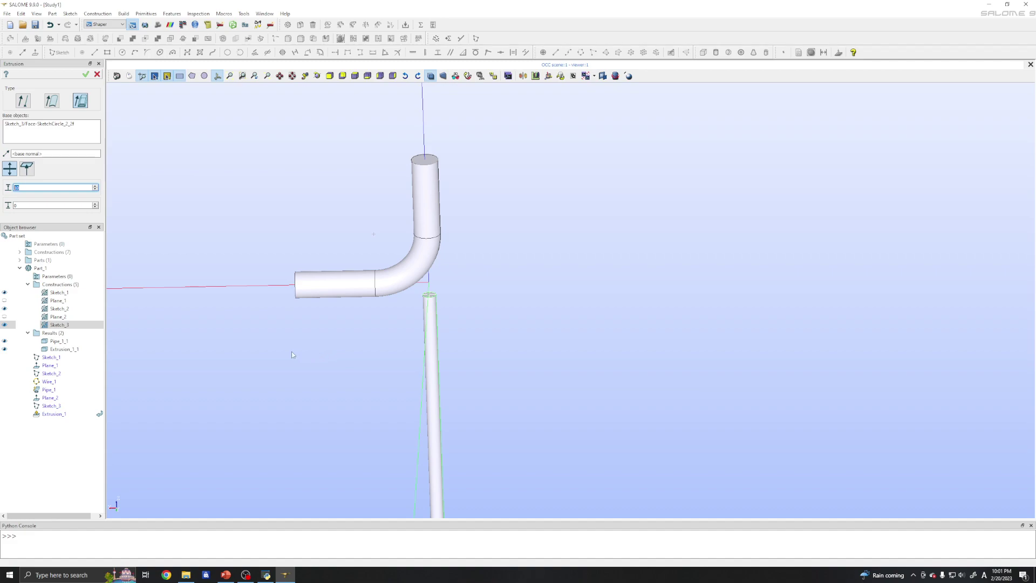
text(0)
double_click(16, 205)
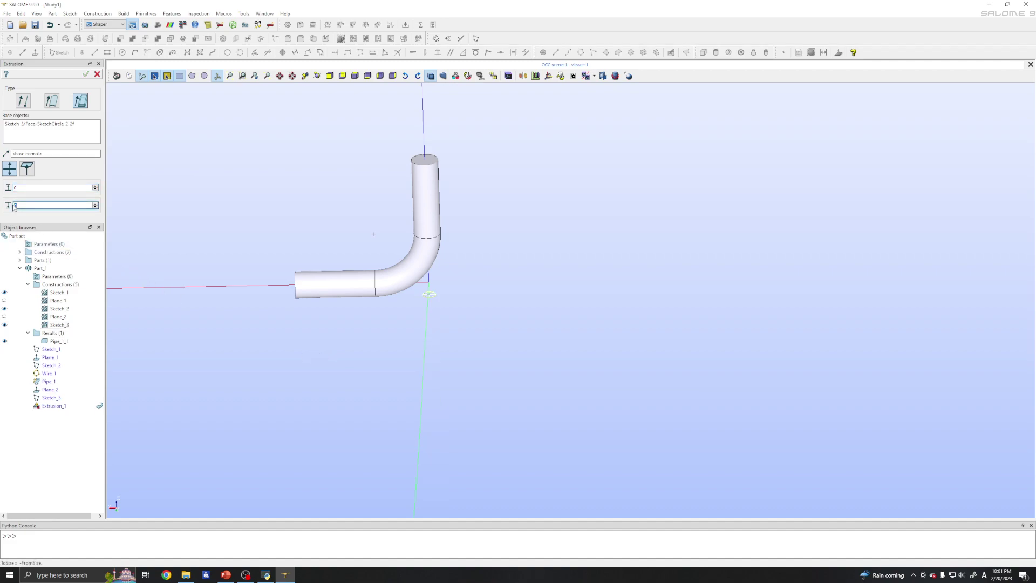
text(3)
double_click(21, 205)
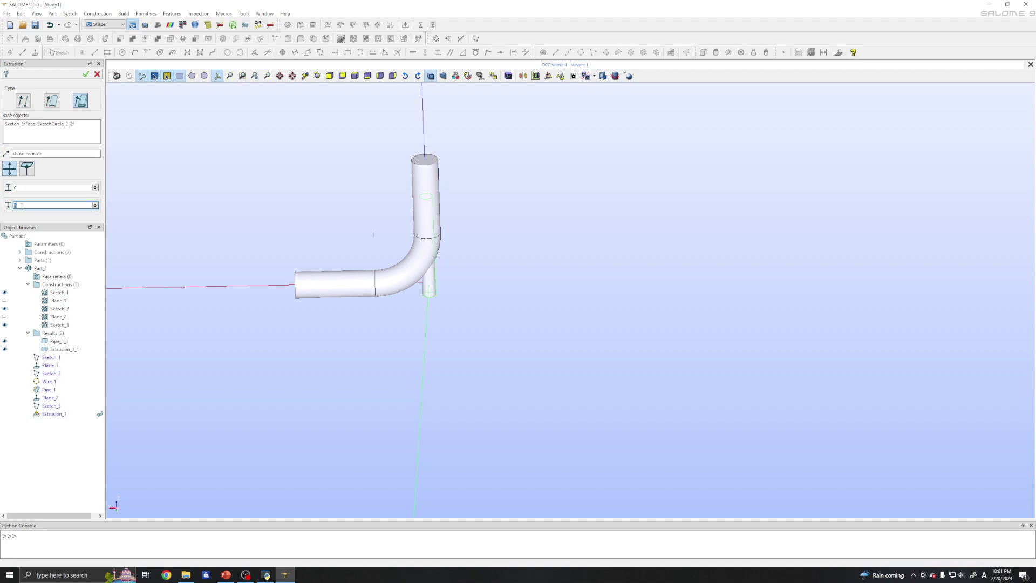
text(8)
ctrl+right_drag(324, 135, 352, 340)
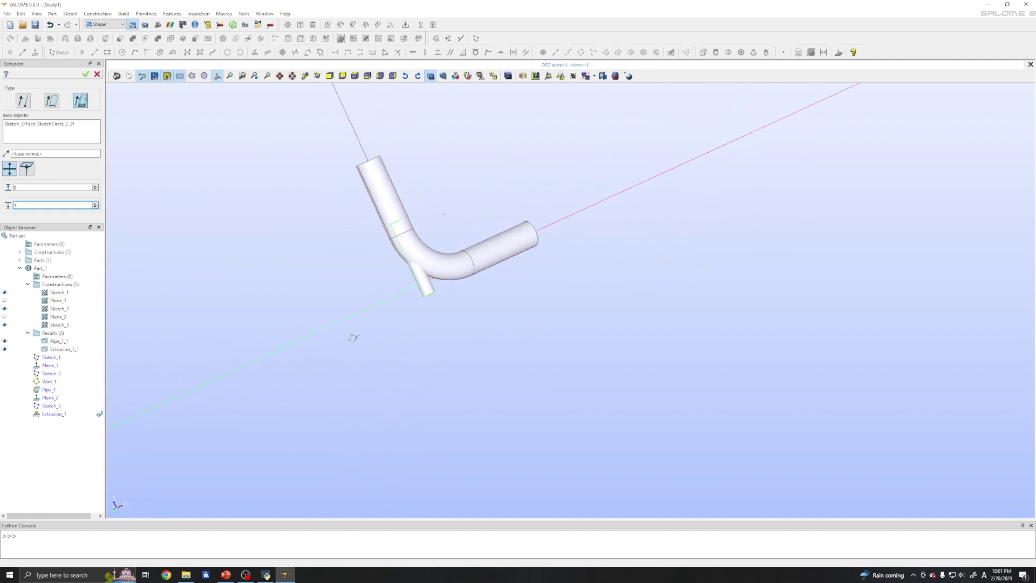
scroll(397, 302, up, 5)
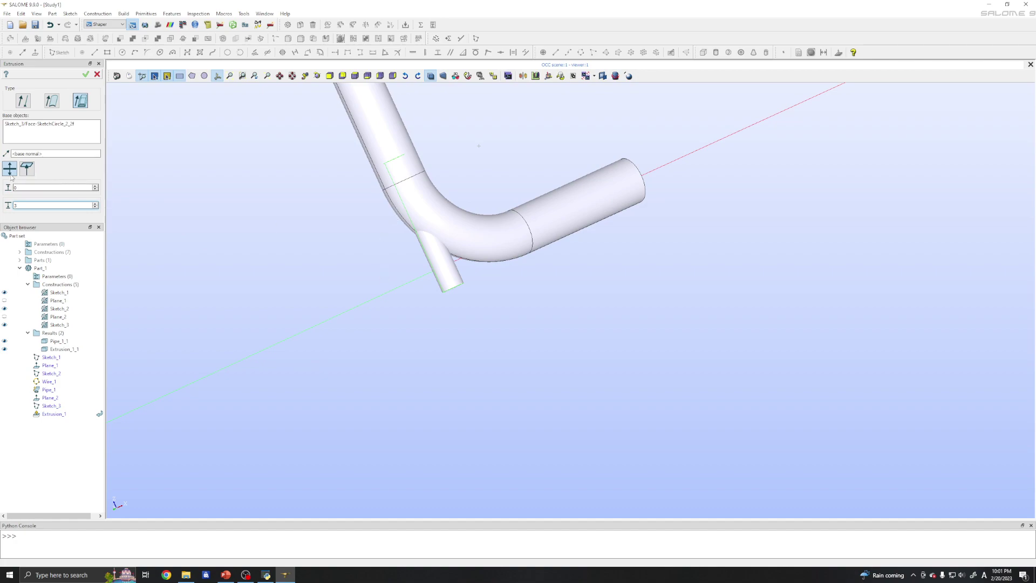
click(86, 74)
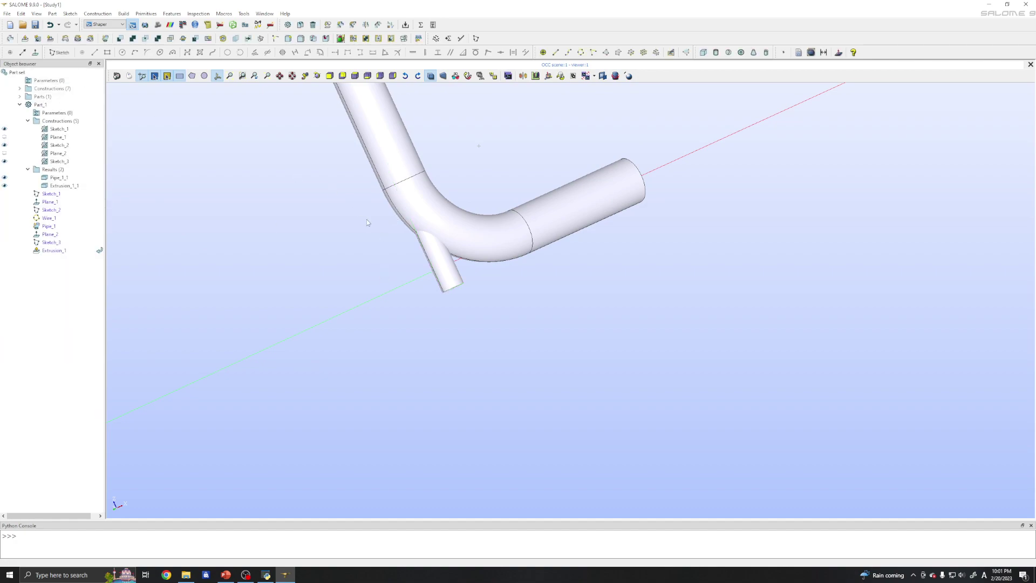
Check the overlap of the elbow and branch solids by hiding and reshowing Pipe_1_1 and Extrusion_1_1 in turn.
ctrl+right_drag(362, 213, 367, 278)
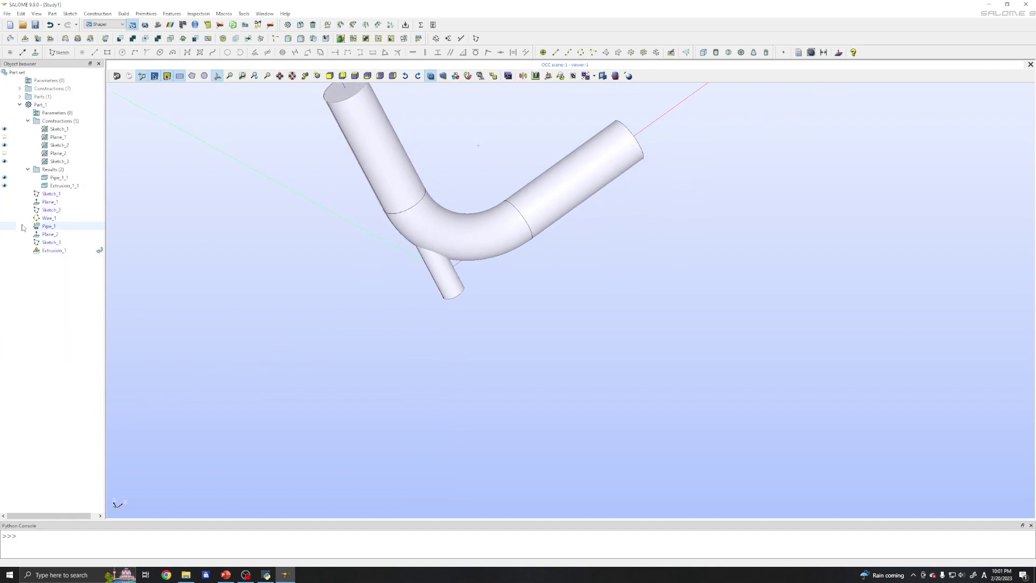
click(5, 177)
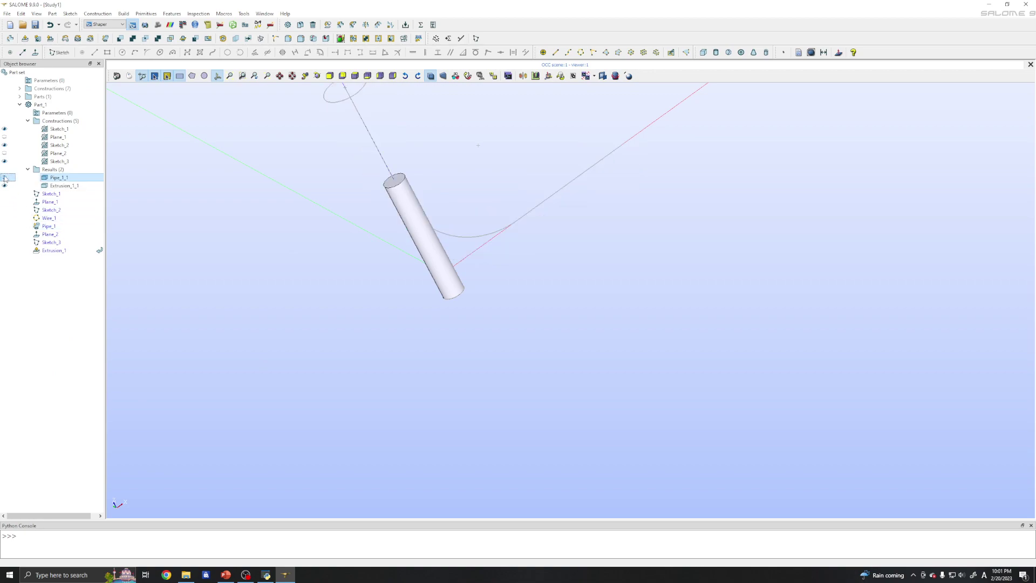
click(4, 178)
click(4, 186)
click(4, 186)
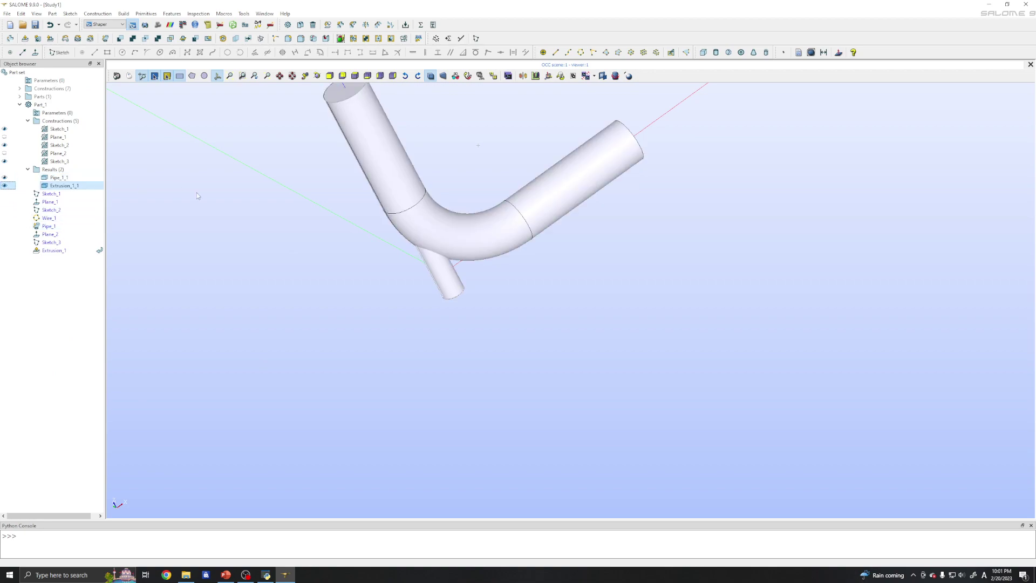
Hide Sketch_3, Sketch_2 and Sketch_1 so only the two solids are displayed.
click(4, 162)
click(4, 145)
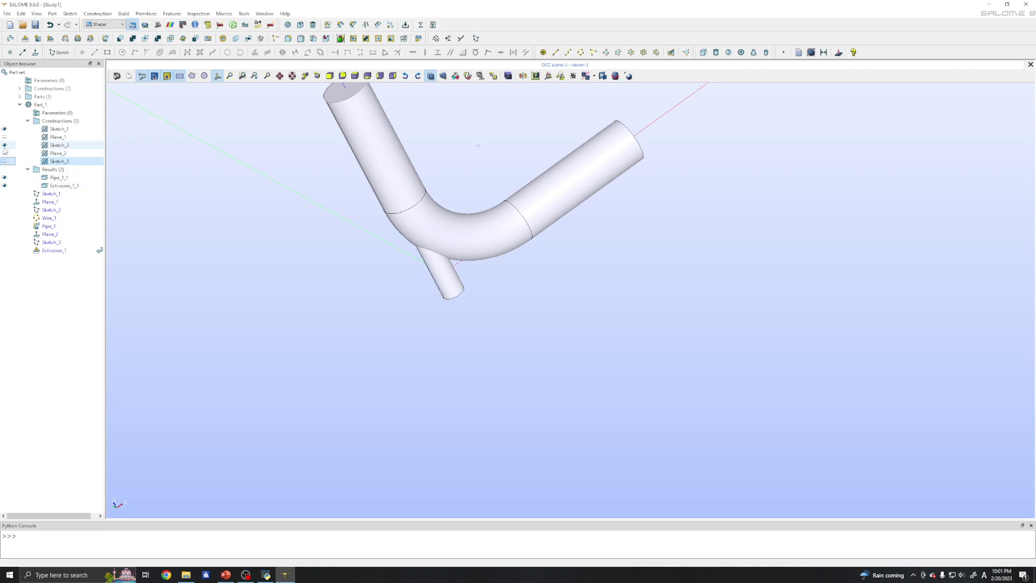
click(4, 129)
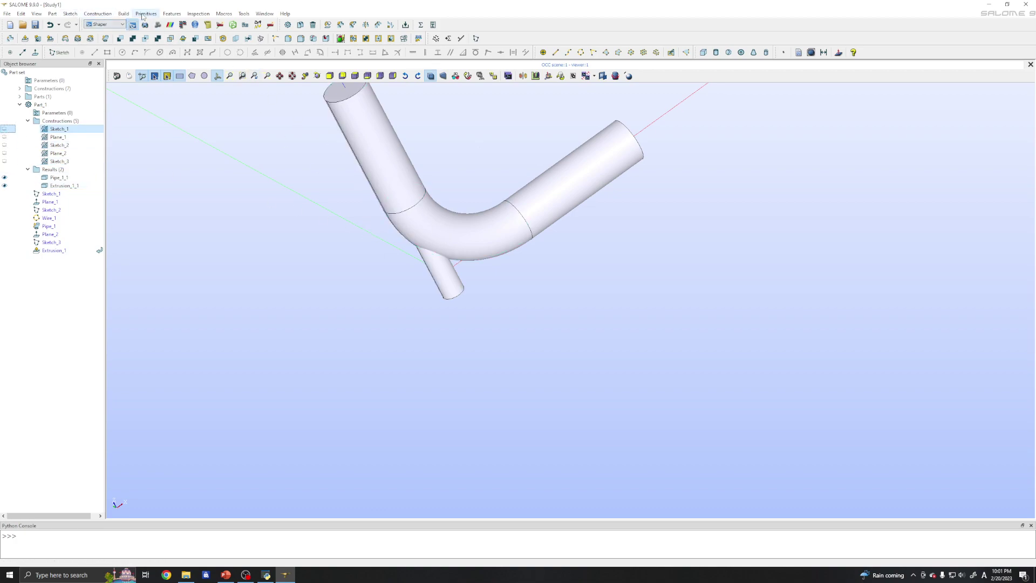
Fuse the elbow Pipe_1_1 and the branch Extrusion_1_1 into one solid with intersection edges removed.
click(173, 15)
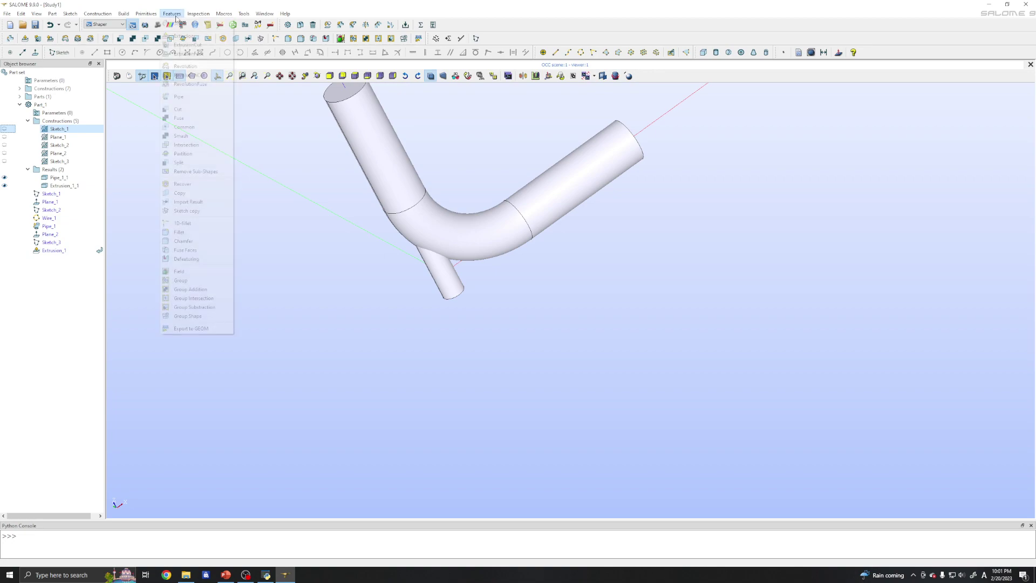
click(179, 119)
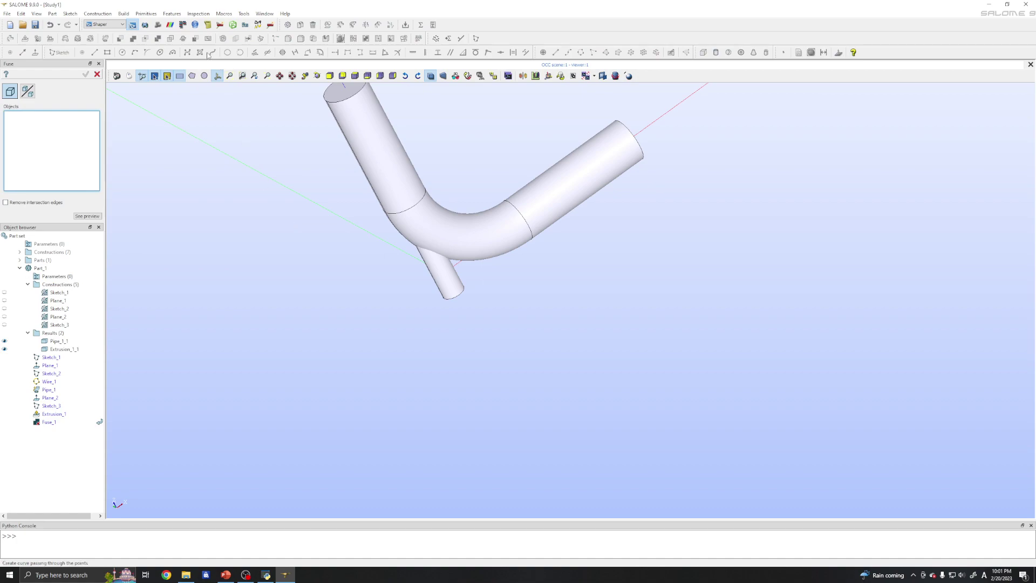
click(171, 13)
click(54, 131)
click(172, 13)
click(41, 139)
click(393, 174)
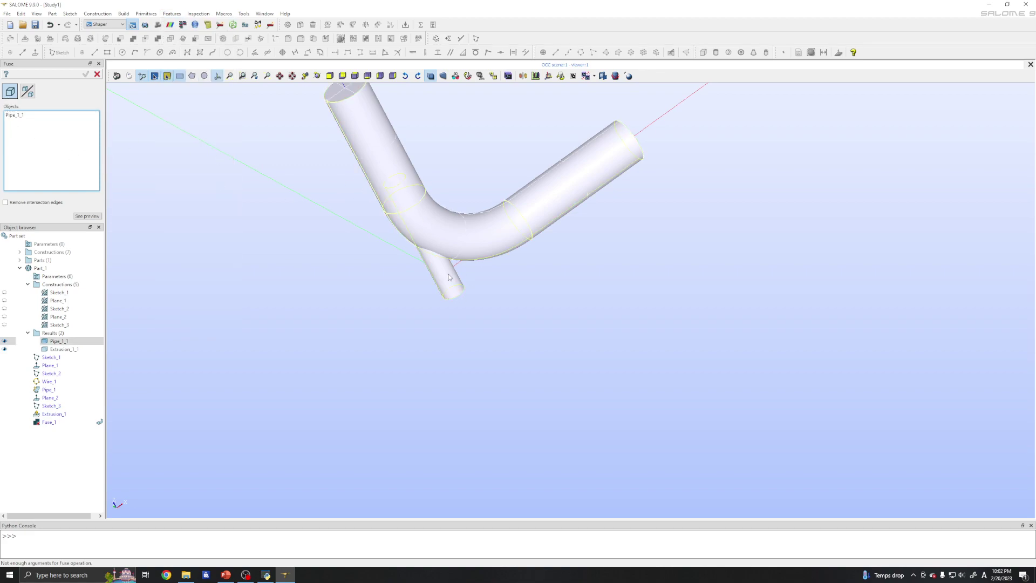
shift+click(448, 276)
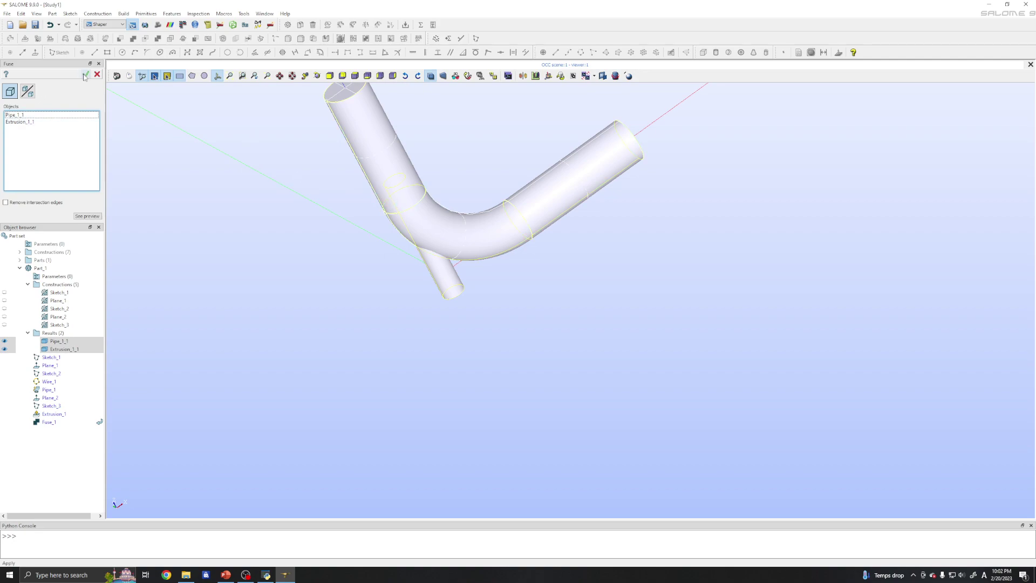
click(6, 203)
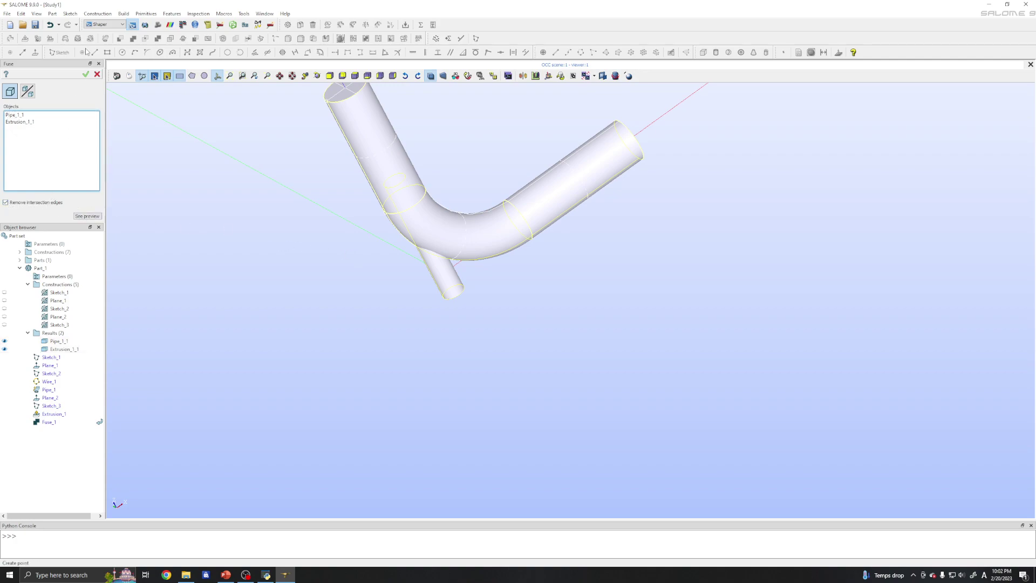
click(86, 75)
ctrl+right_drag(319, 231, 451, 277)
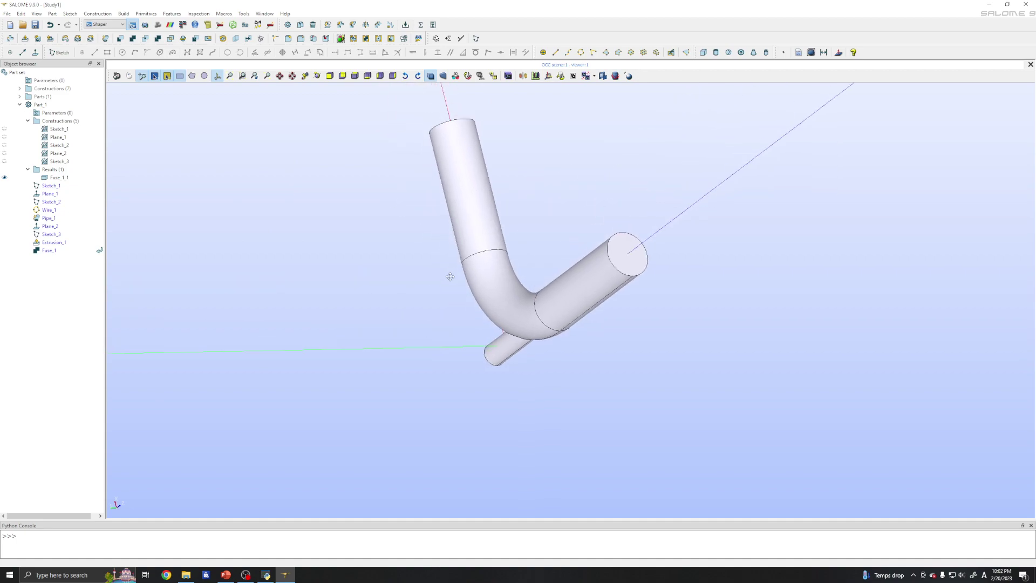
Start saving the study and create and open a new folder elbow_joint inside the openfoam_tutorials folder on drive D.
click(35, 25)
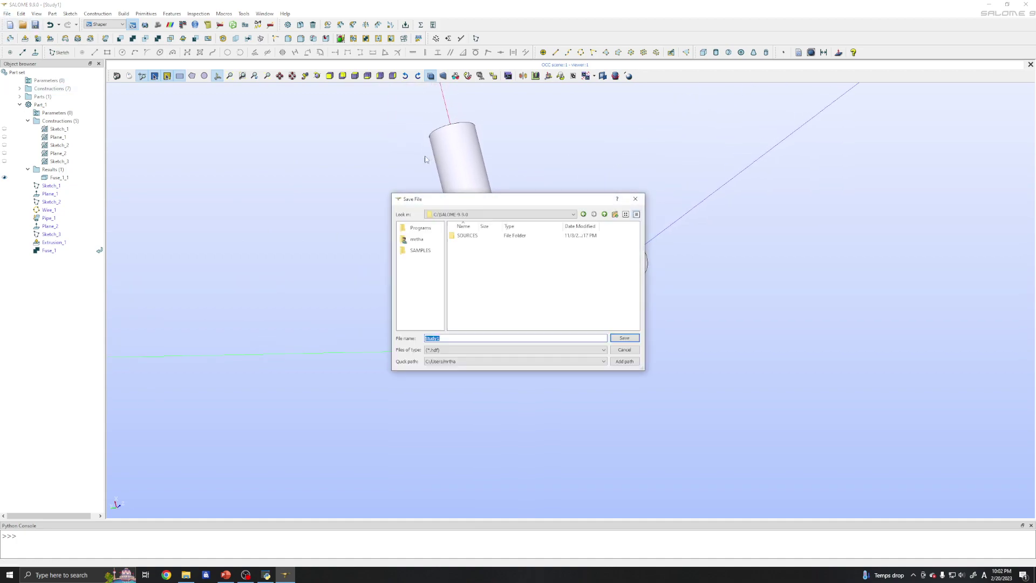
click(460, 214)
click(448, 235)
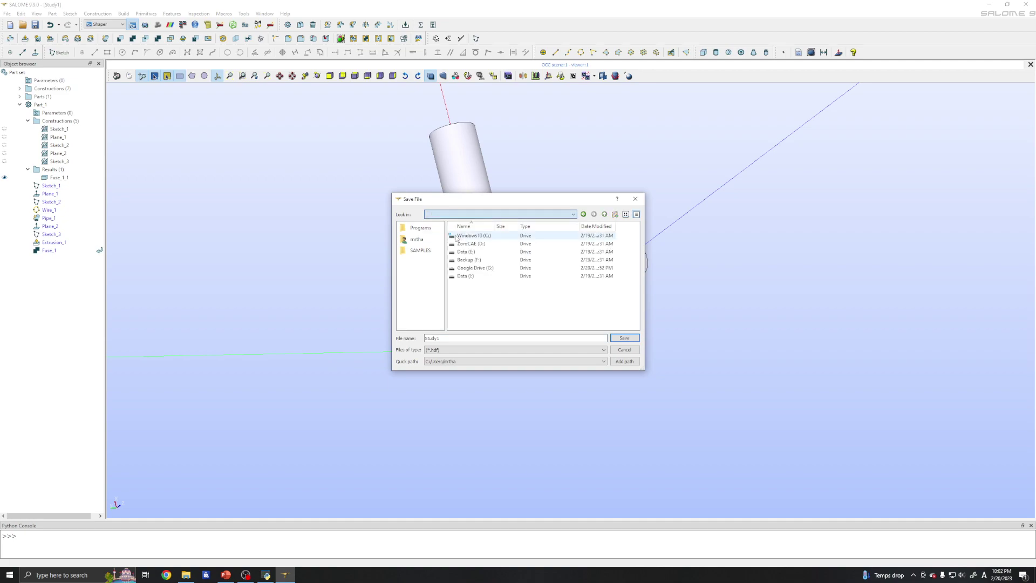
double_click(465, 245)
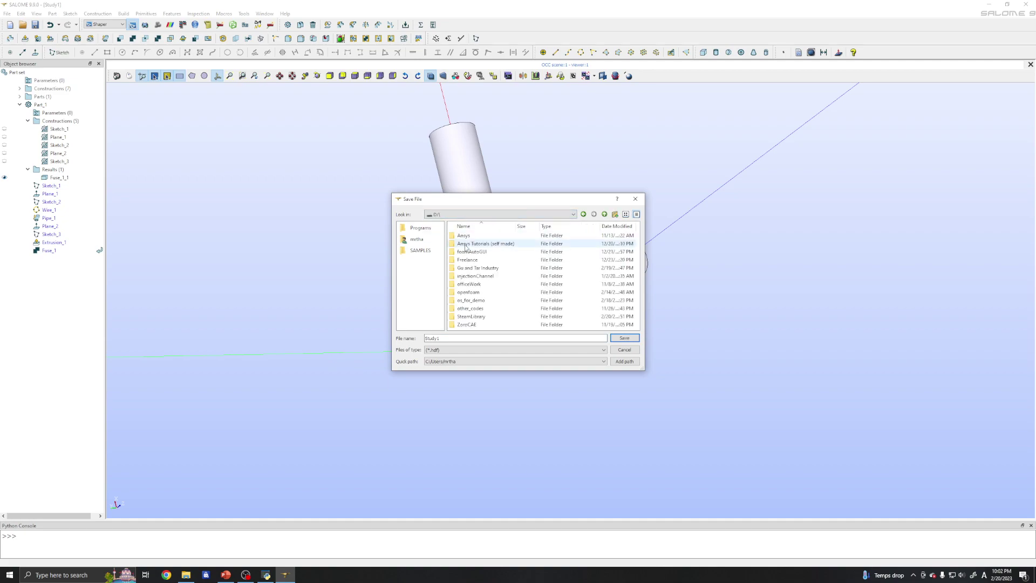
double_click(467, 292)
double_click(475, 259)
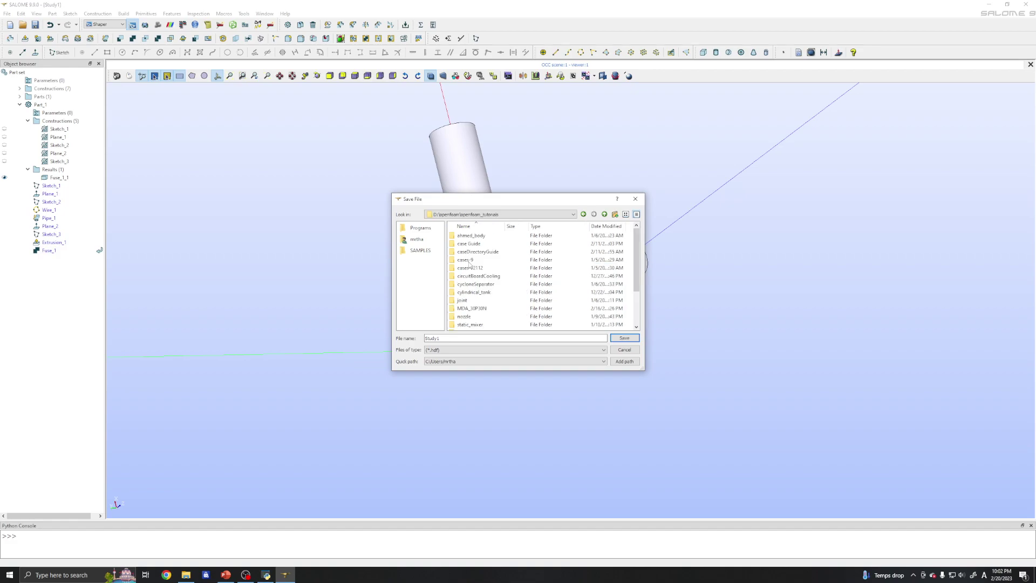
click(615, 214)
text(elbo)
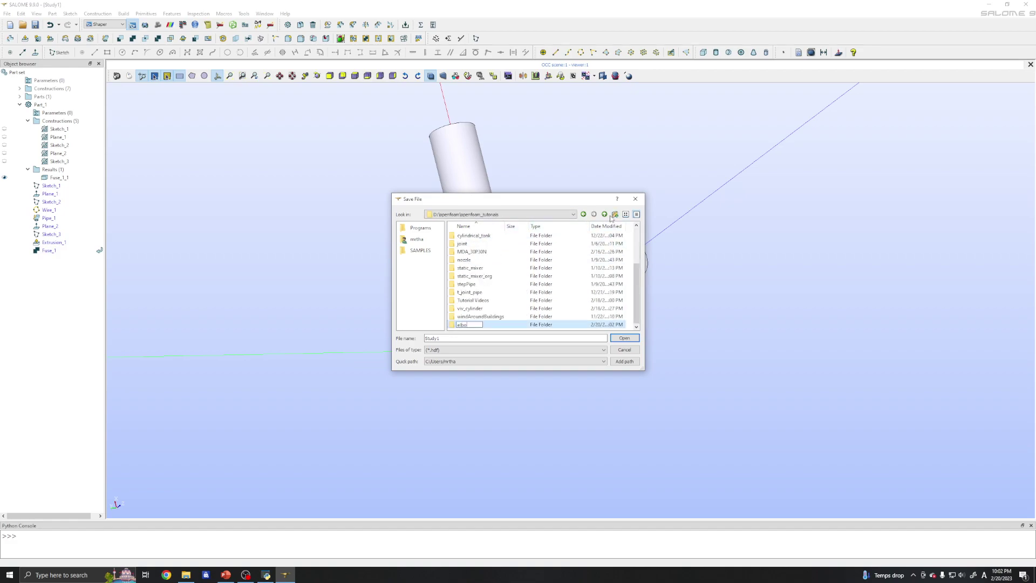
text(w jo)
key(Return)
key(Return)
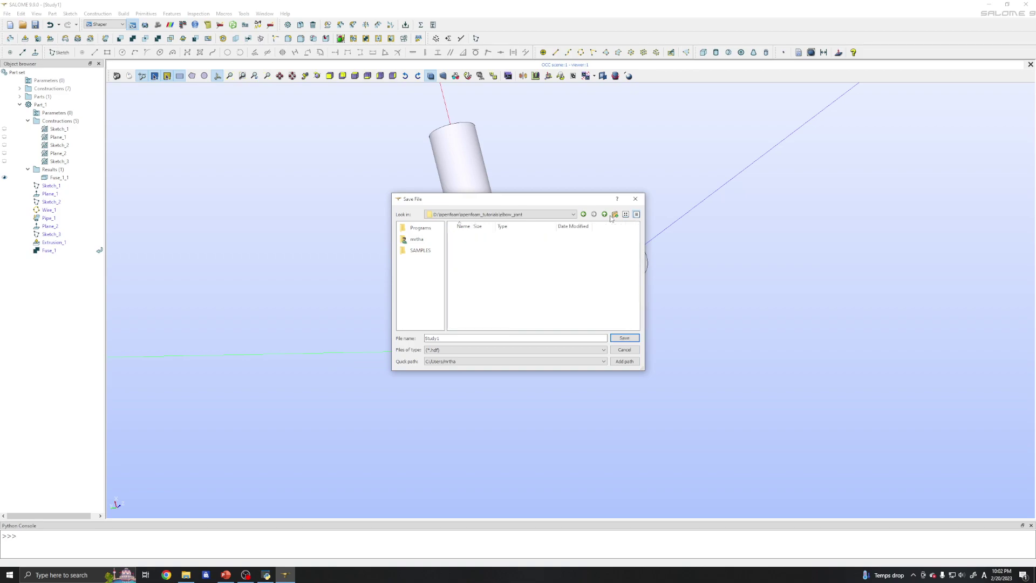
Save the study in the new folder under the file name elbow_joint.
double_click(439, 337)
text(elbow_joi)
key(Return)
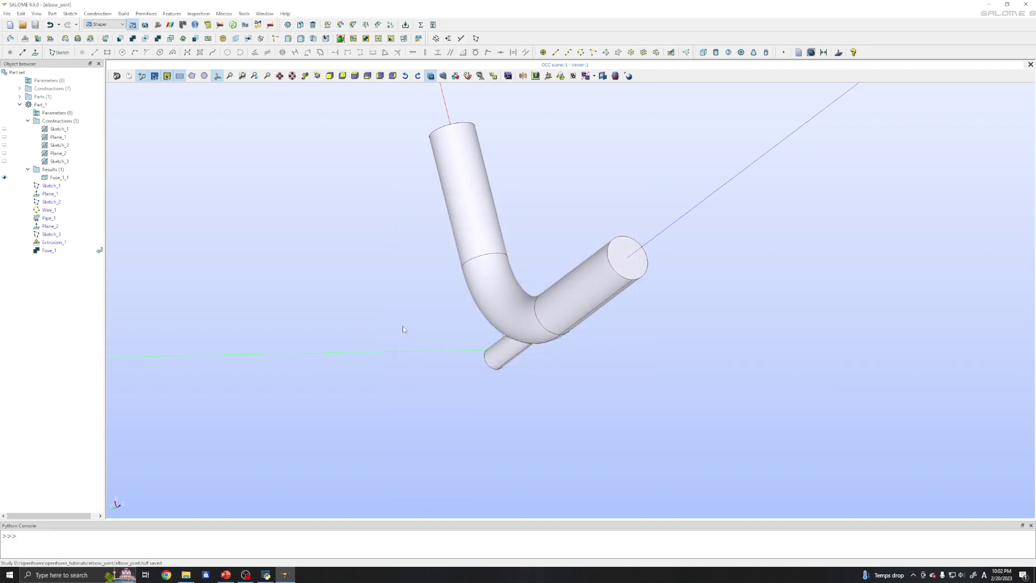
Create a face group named inlet1 from the end face of the elbow leg along the red axis.
middle_drag(435, 295, 358, 302)
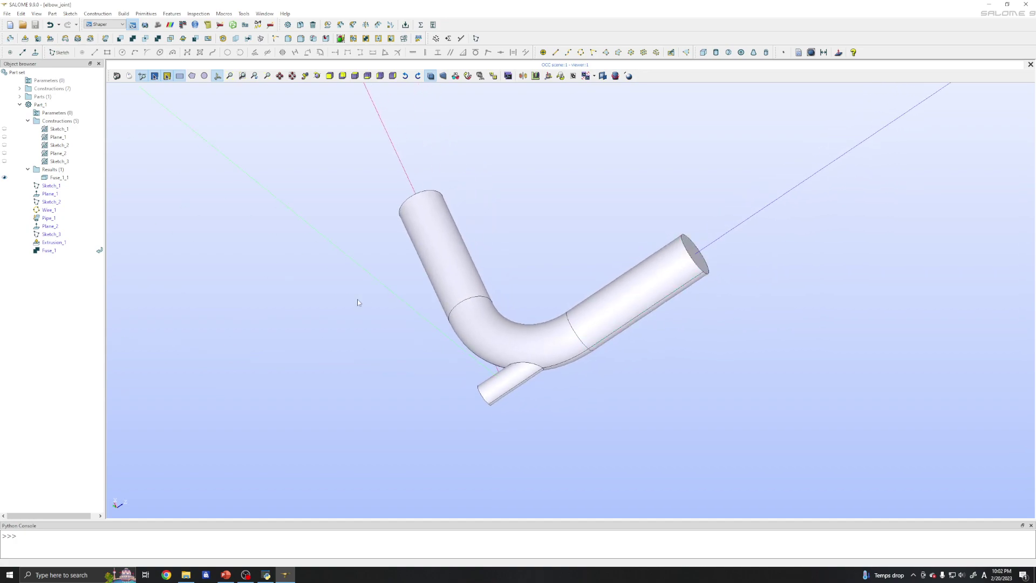
middle_drag(341, 259, 354, 331)
middle_drag(738, 386, 457, 437)
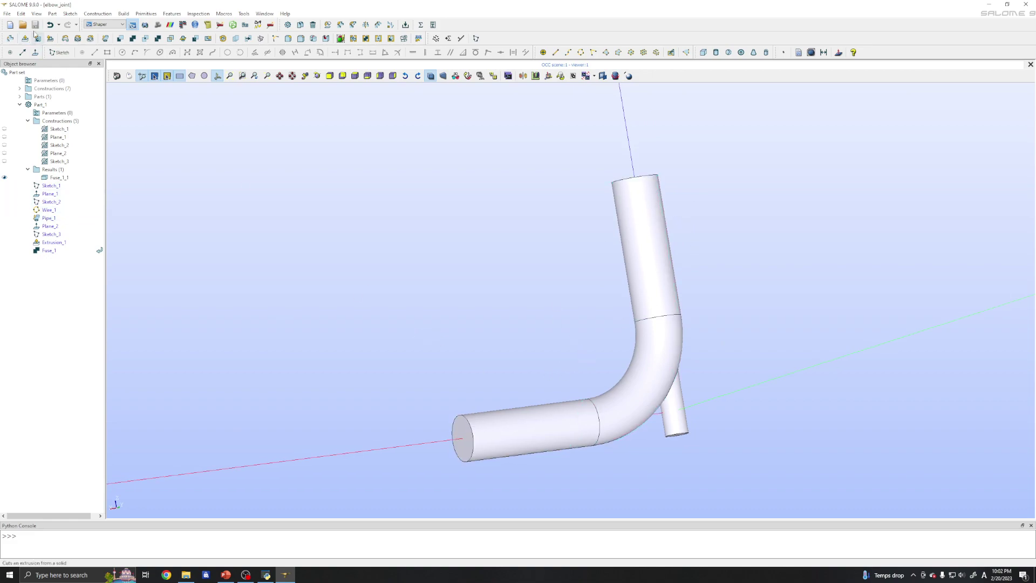
middle_drag(359, 252, 333, 207)
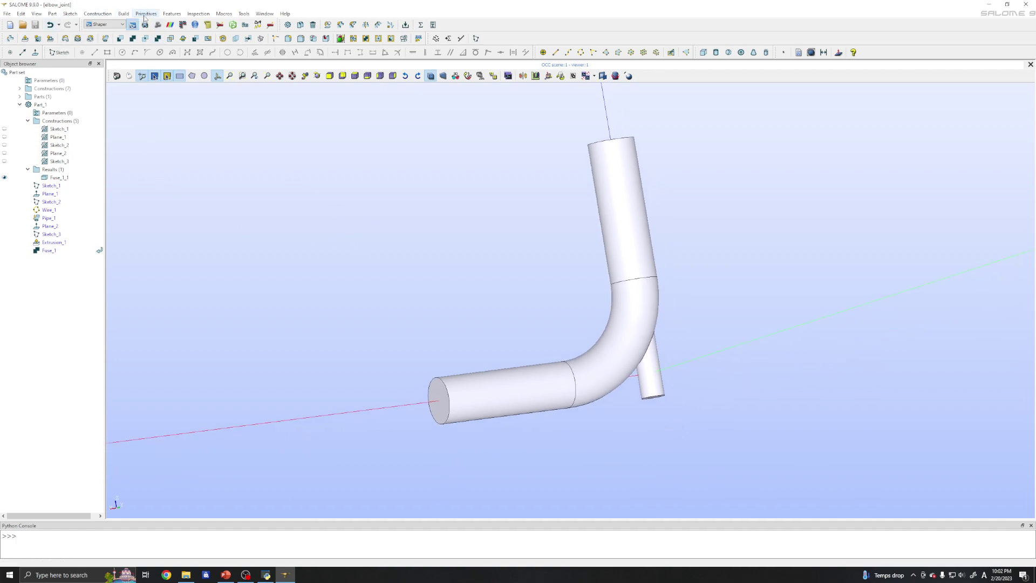
click(172, 14)
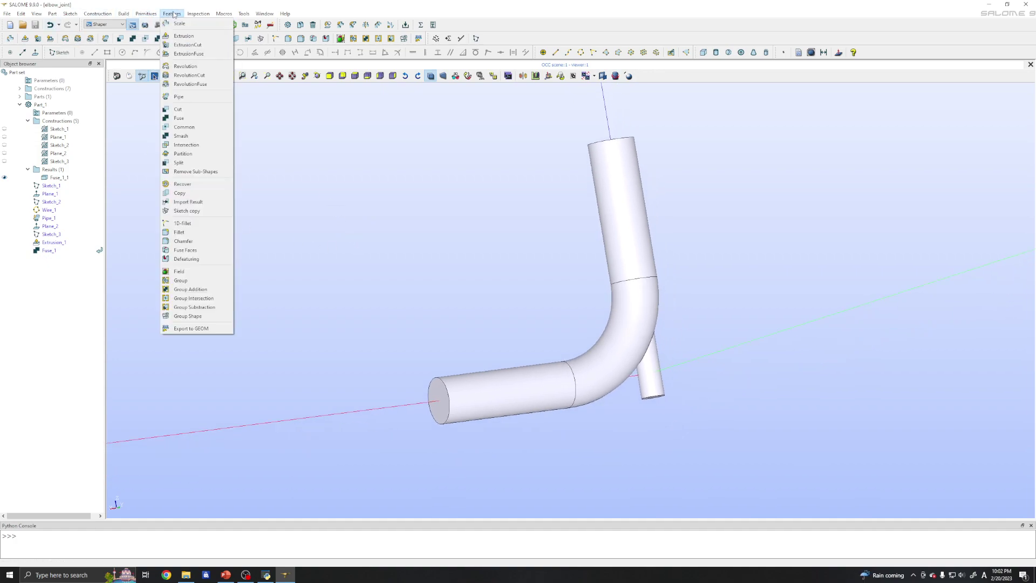
click(183, 282)
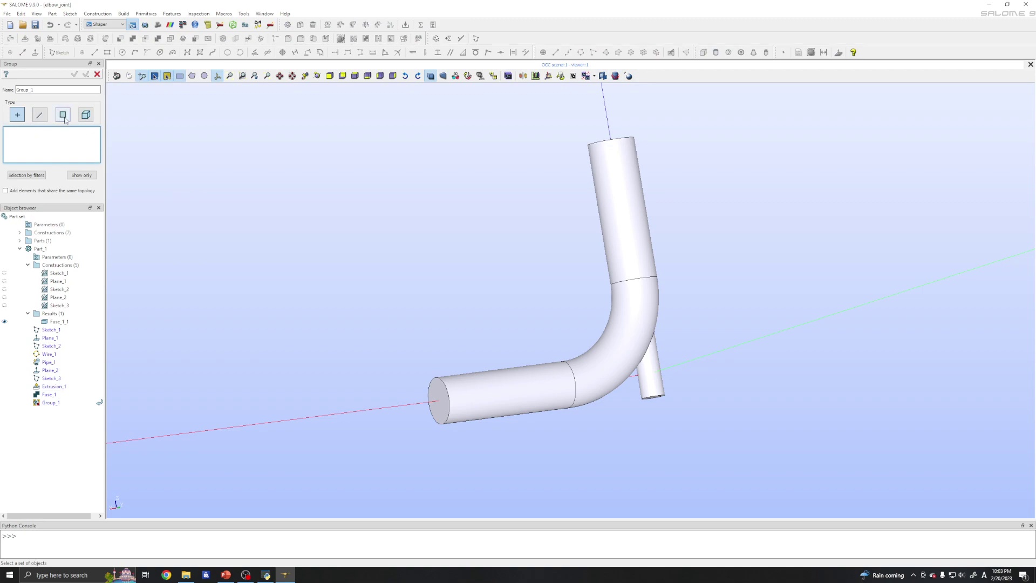
click(64, 115)
drag(38, 89, 2, 89)
text(inlet1)
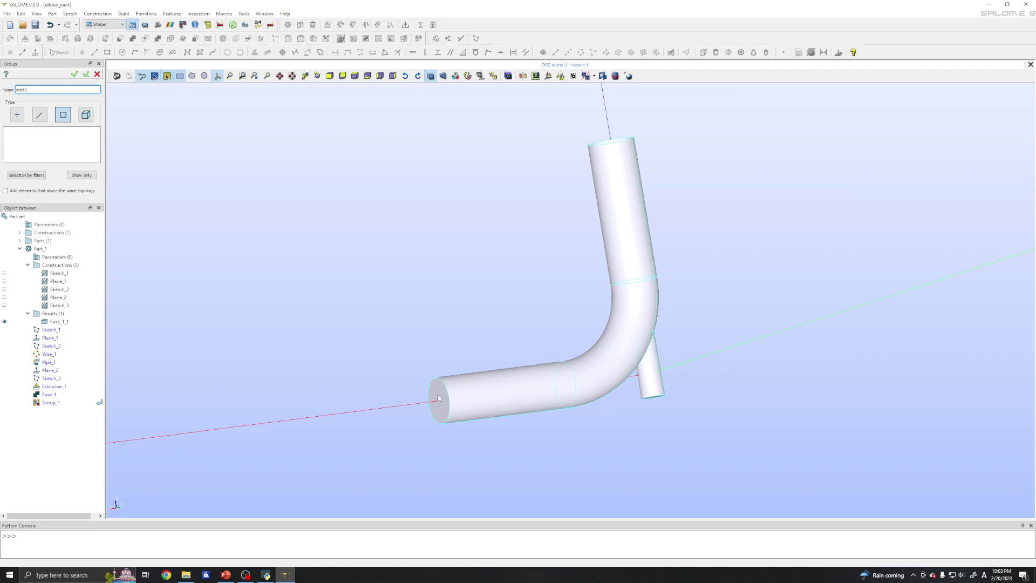
key(Tab)
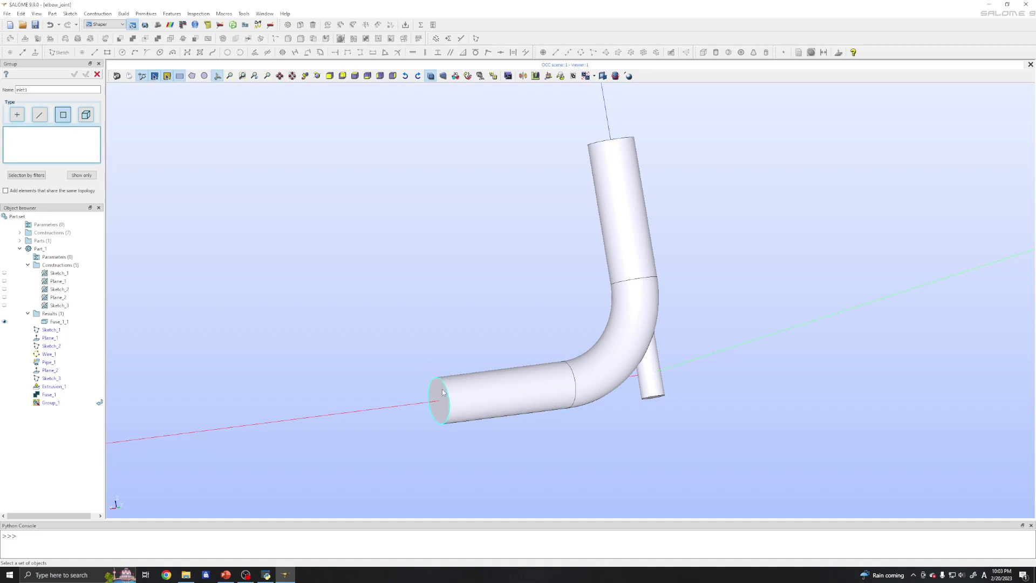
click(443, 393)
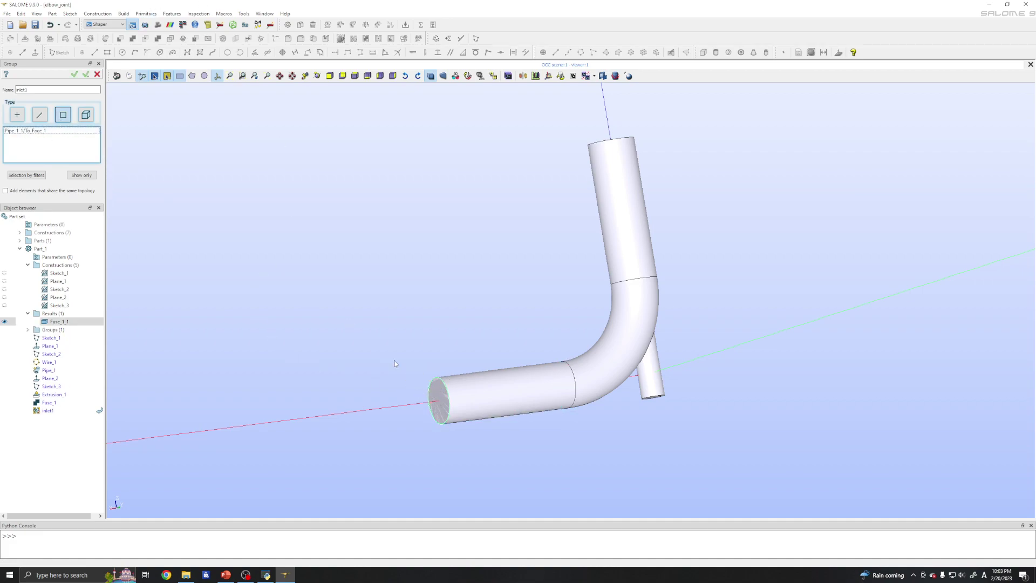
click(86, 75)
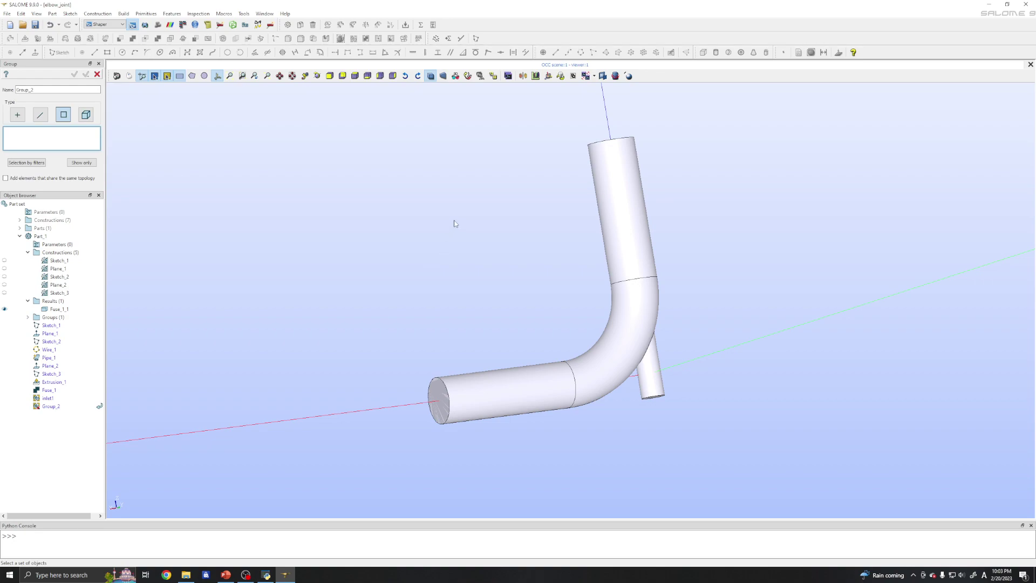
Create a face group named inlet2 from the end face of the small branch pipe.
ctrl+right_drag(454, 223, 447, 200)
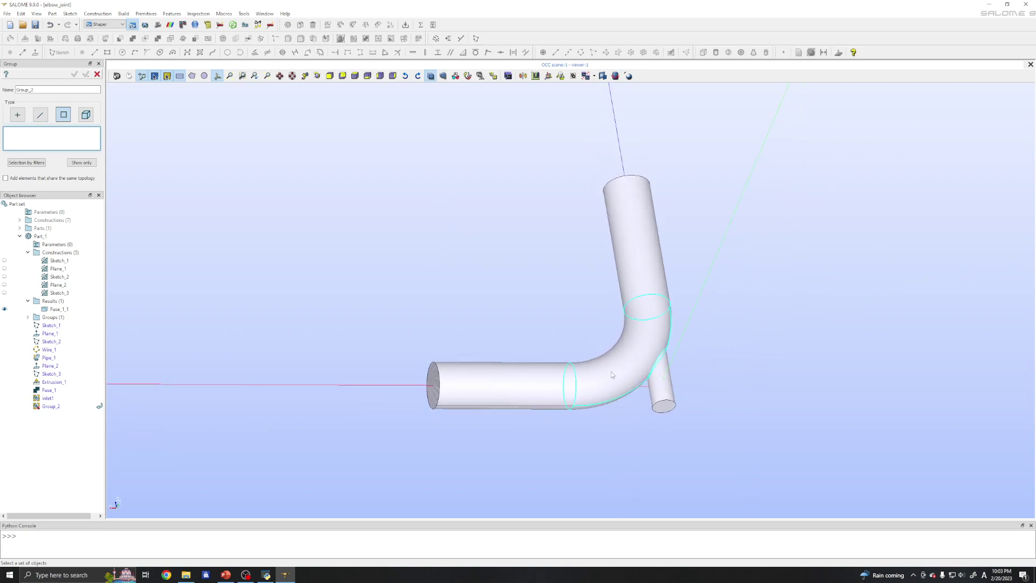
click(667, 410)
double_click(25, 90)
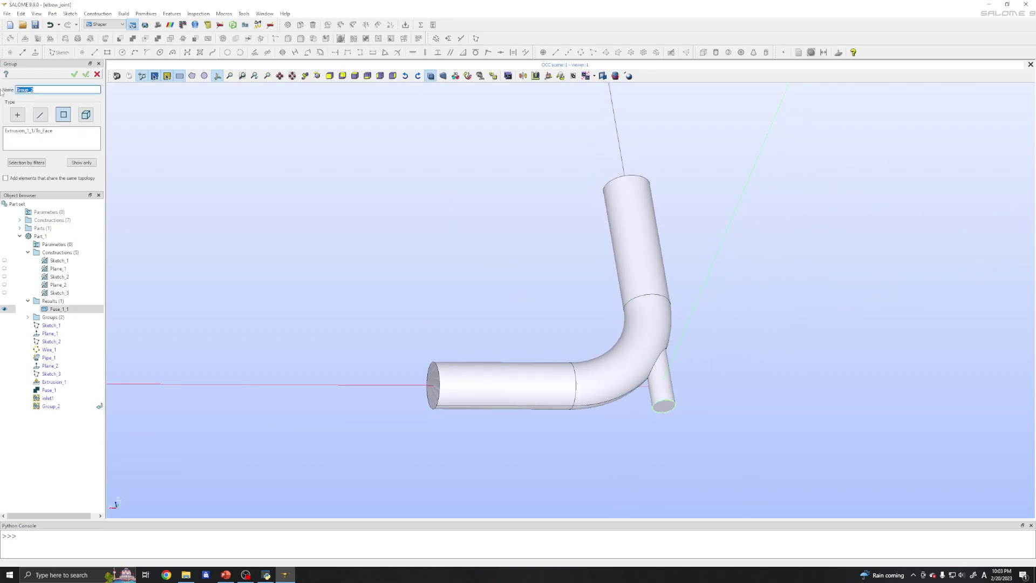
key(BackSpace)
click(87, 76)
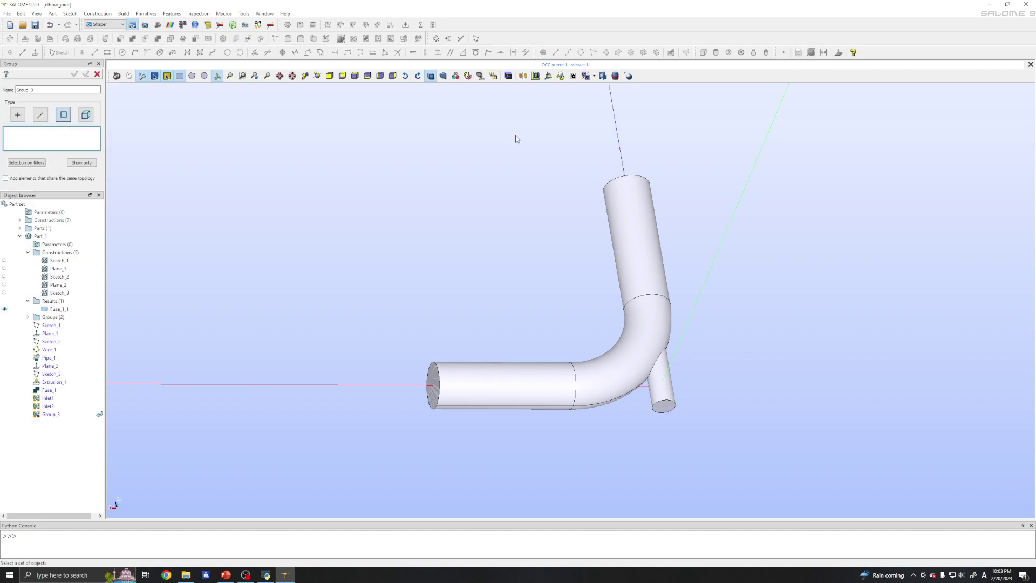
Create a face group named outlet from the end face of the elbow's upright leg.
ctrl+right_drag(515, 136, 558, 232)
click(592, 146)
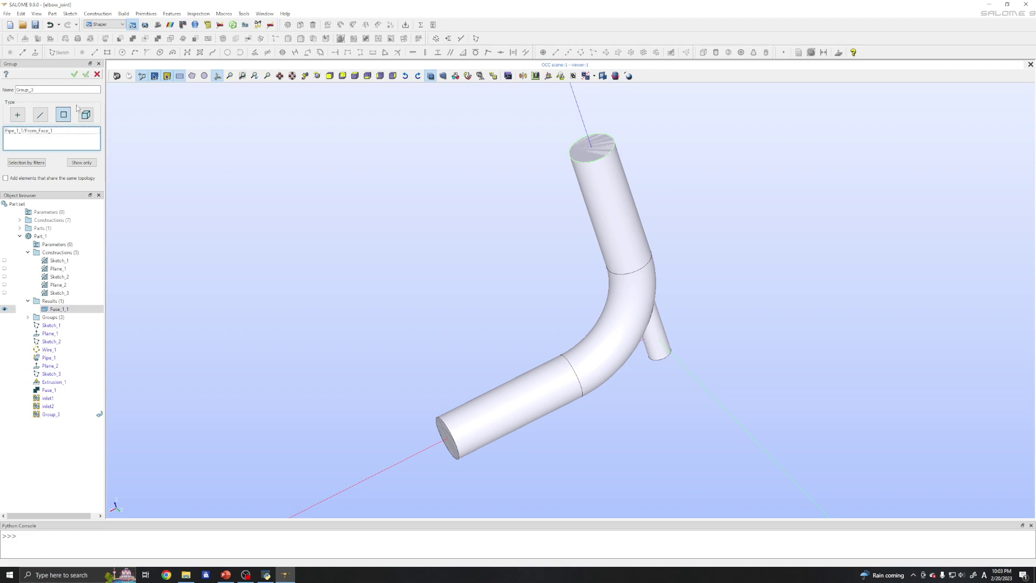
double_click(44, 88)
text(outlet)
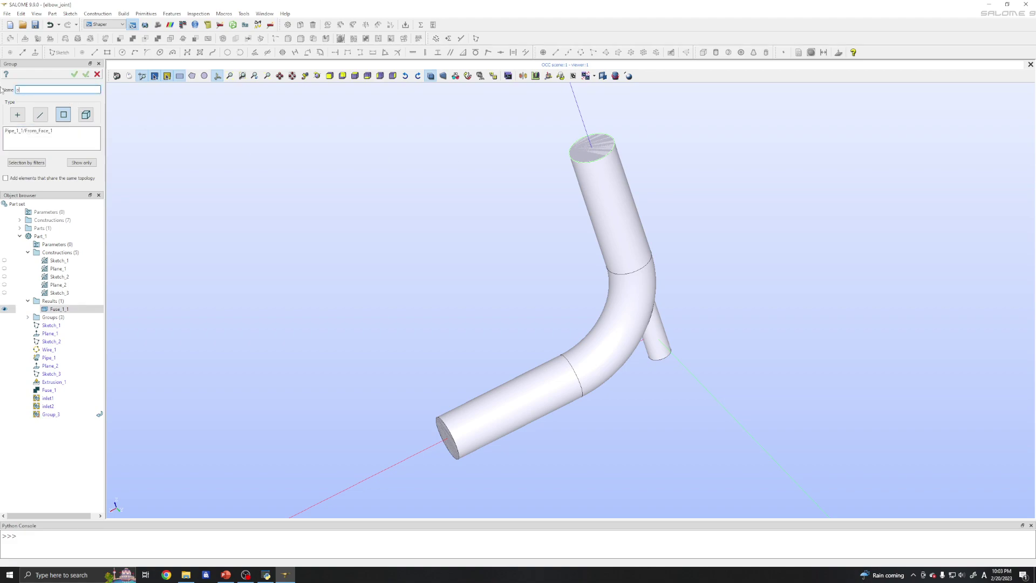
click(85, 74)
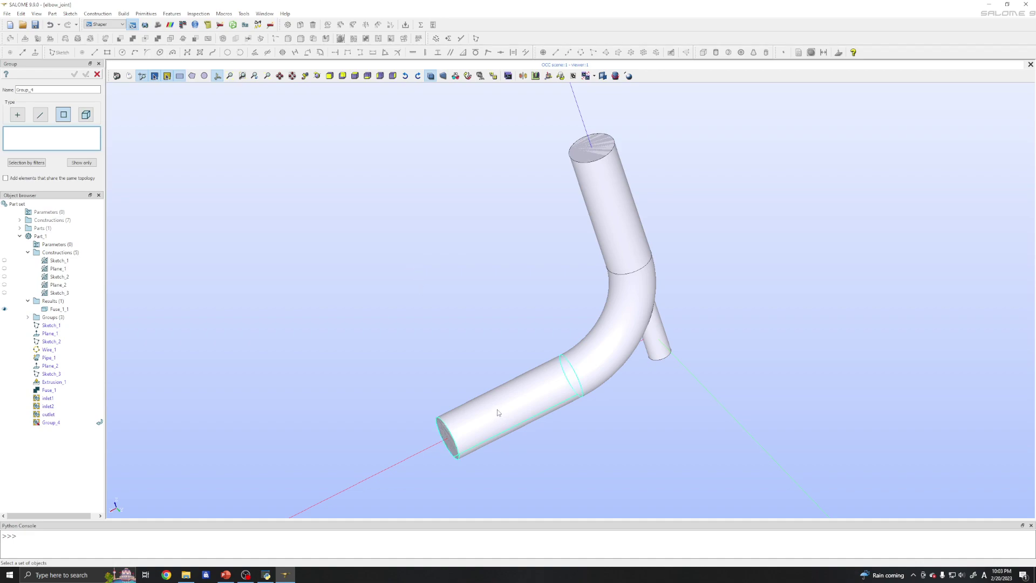
Create a face group from the outer wall faces of both elbow legs, the bend and the branch pipe, keeping the default name.
click(534, 386)
shift+click(599, 346)
shift+click(620, 211)
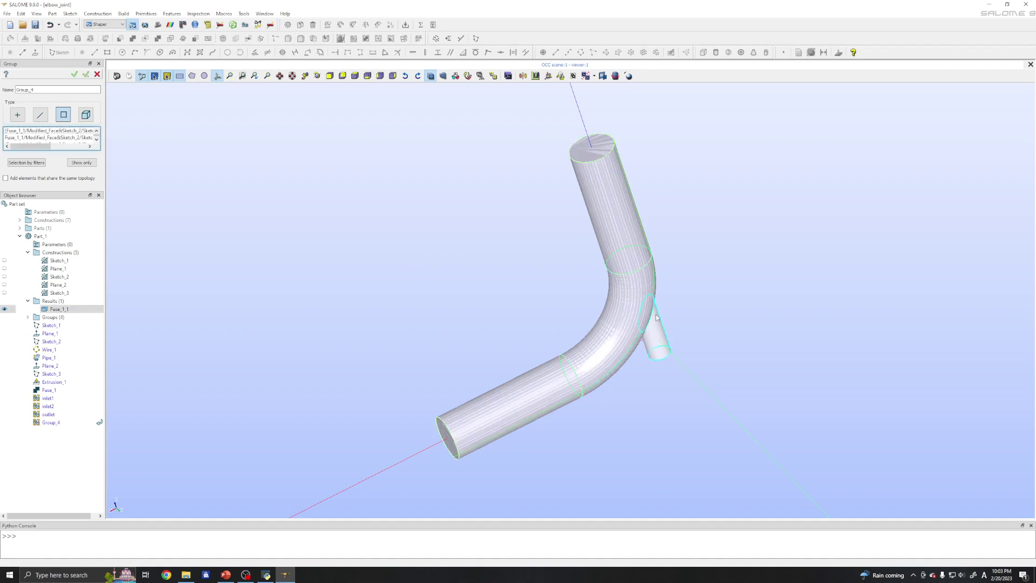
right_click(546, 282)
ctrl+right_drag(546, 282, 155, 225)
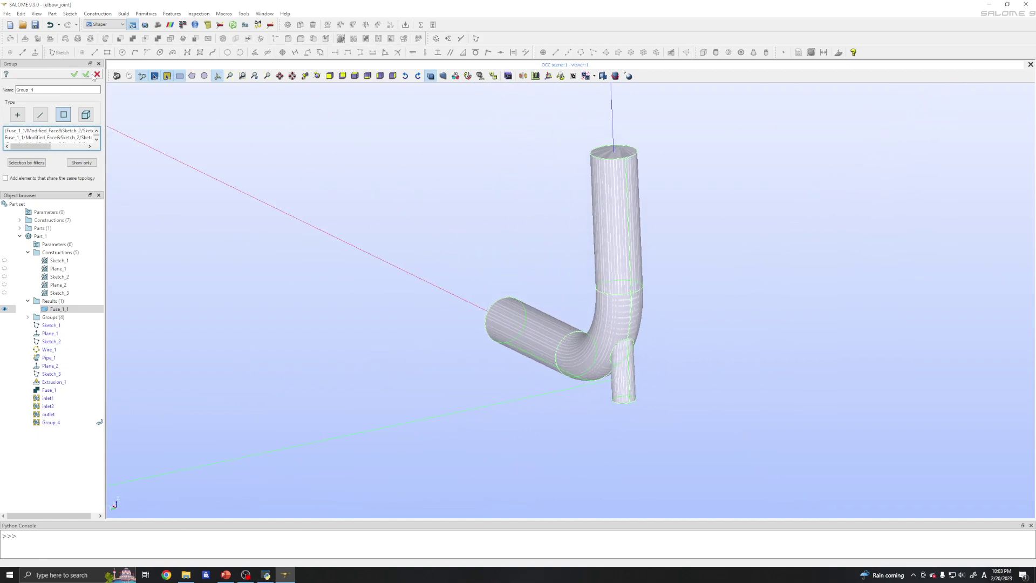
click(75, 75)
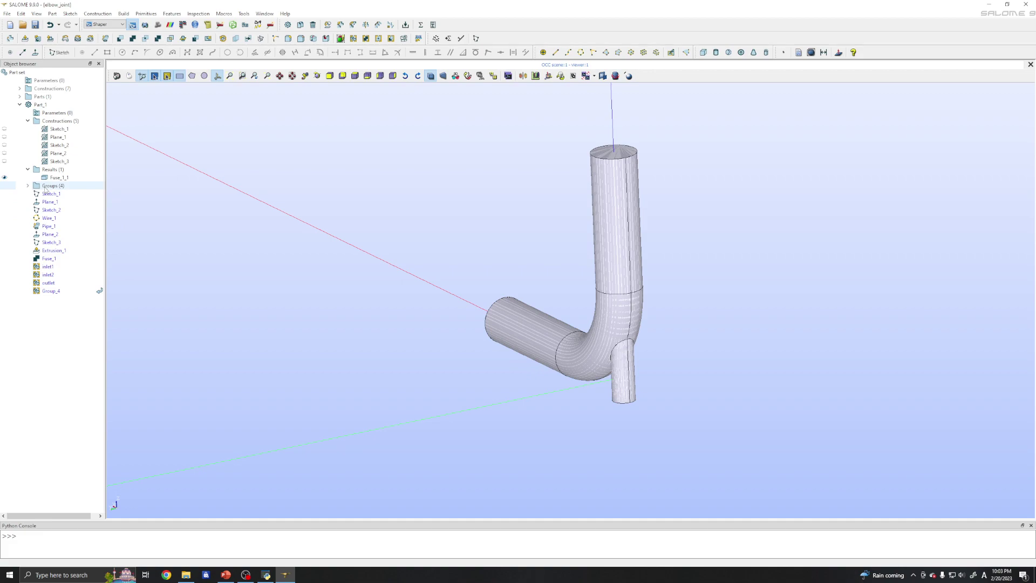
Expand the list of groups and hide the fused solid and all four groups from the view.
double_click(48, 186)
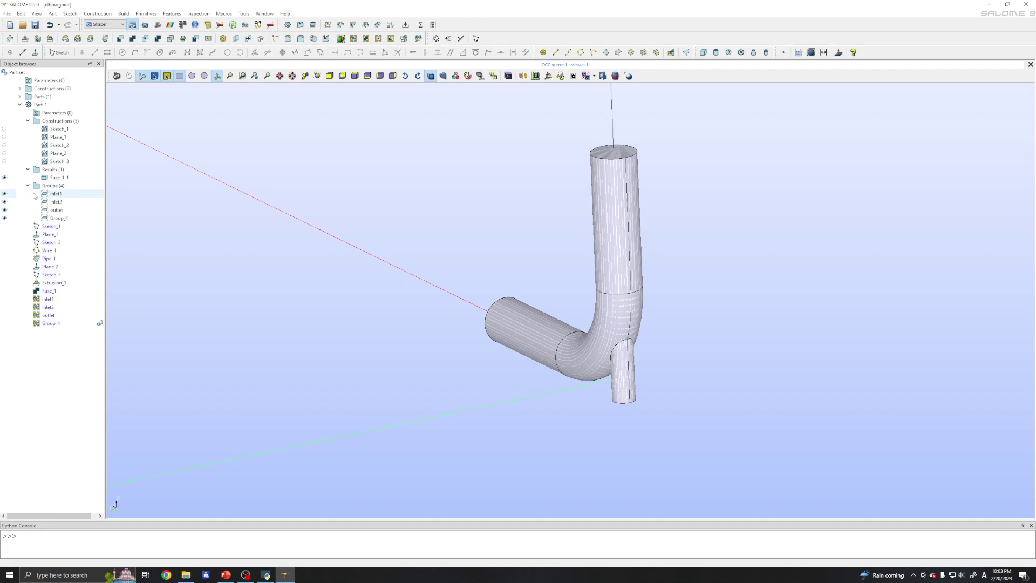
click(5, 178)
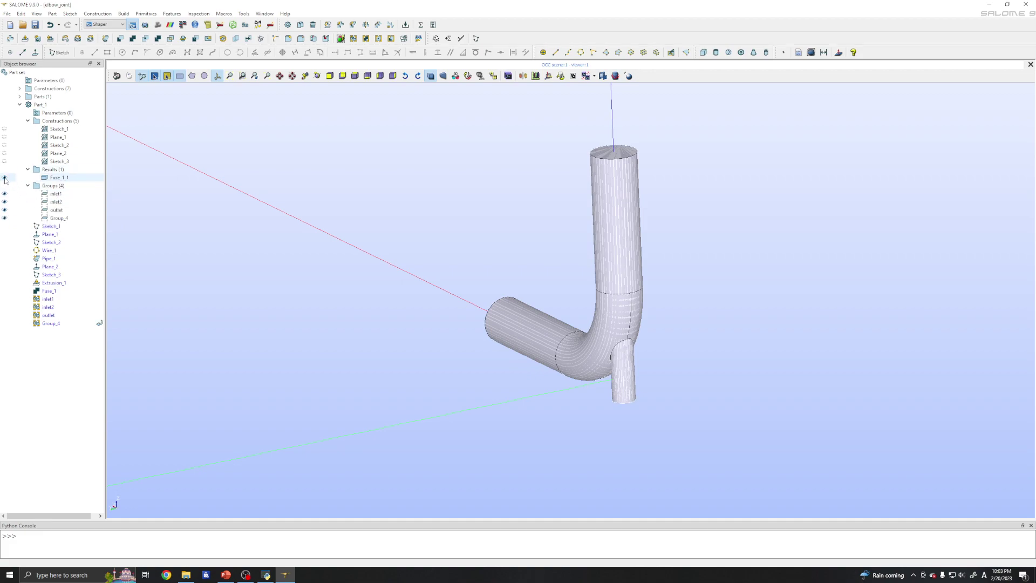
click(5, 178)
click(5, 194)
click(5, 202)
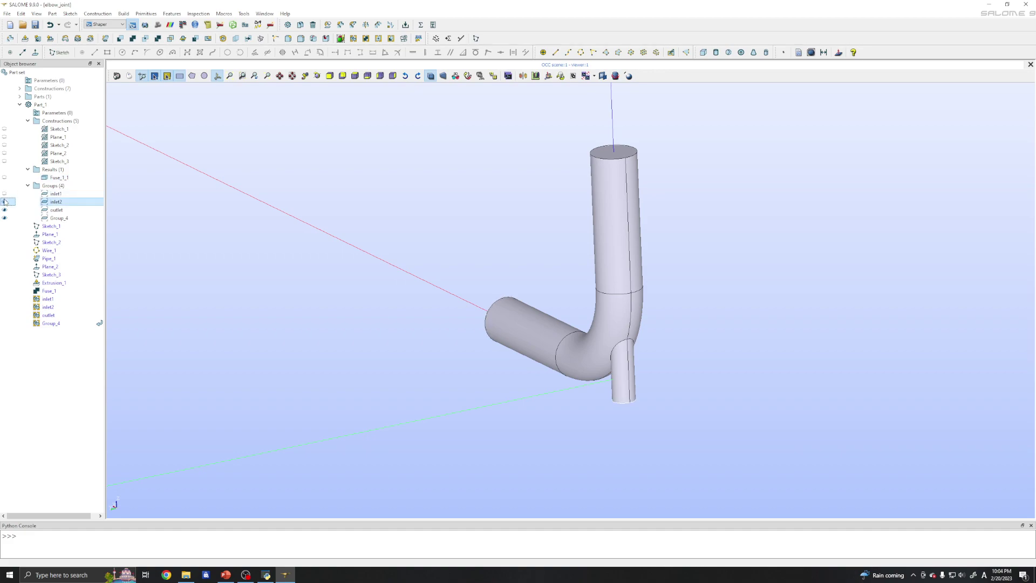
click(5, 218)
click(5, 209)
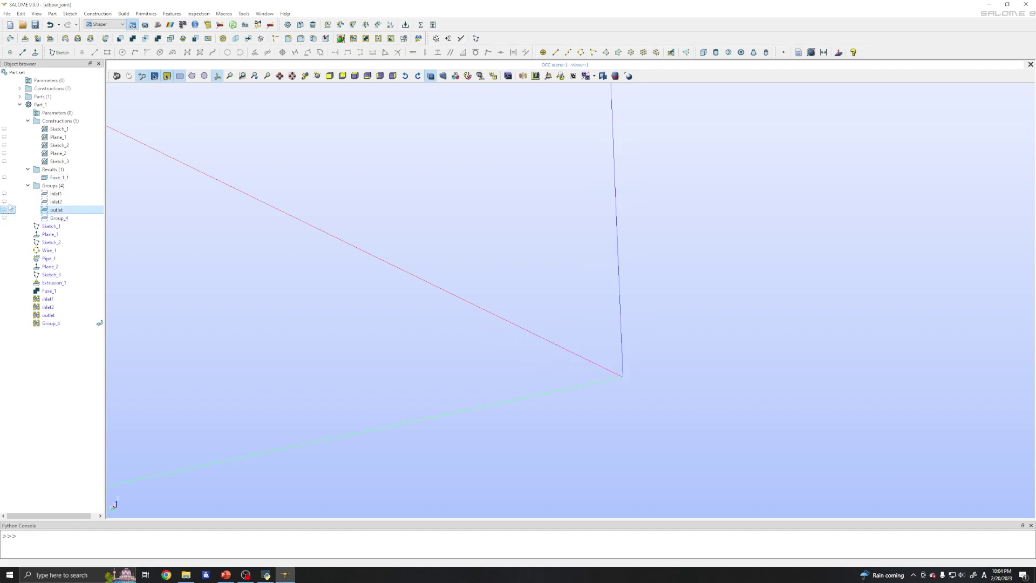
Check the fused solid on its own, hide it and display the groups inlet1, inlet2, outlet and Group_4 one by one.
click(5, 177)
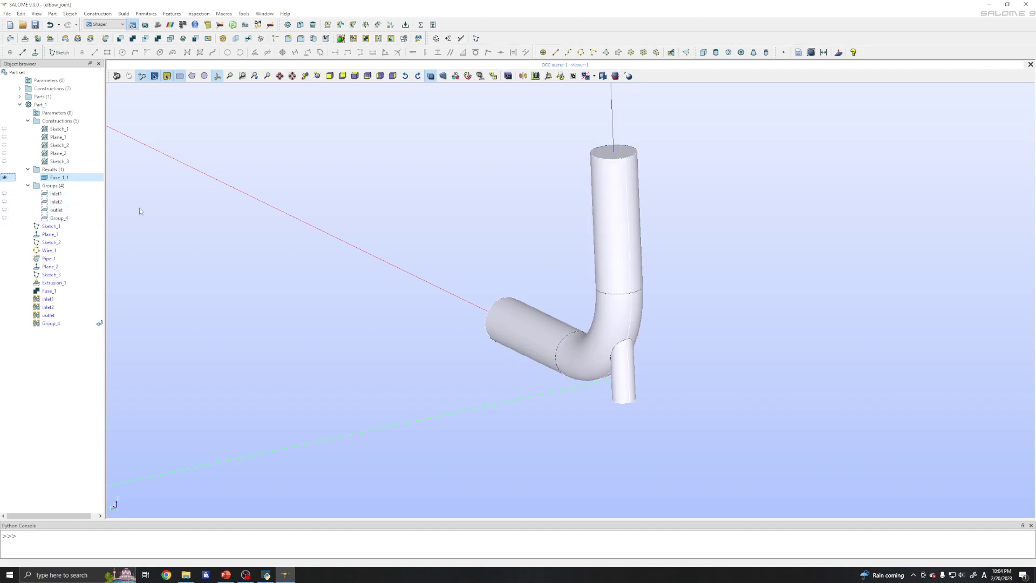
click(5, 178)
click(5, 194)
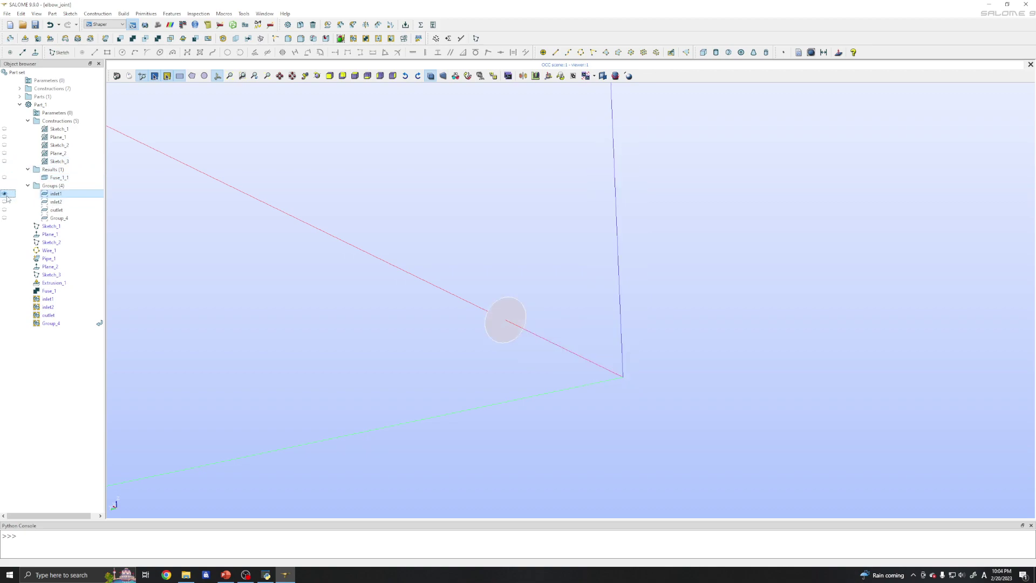
click(5, 202)
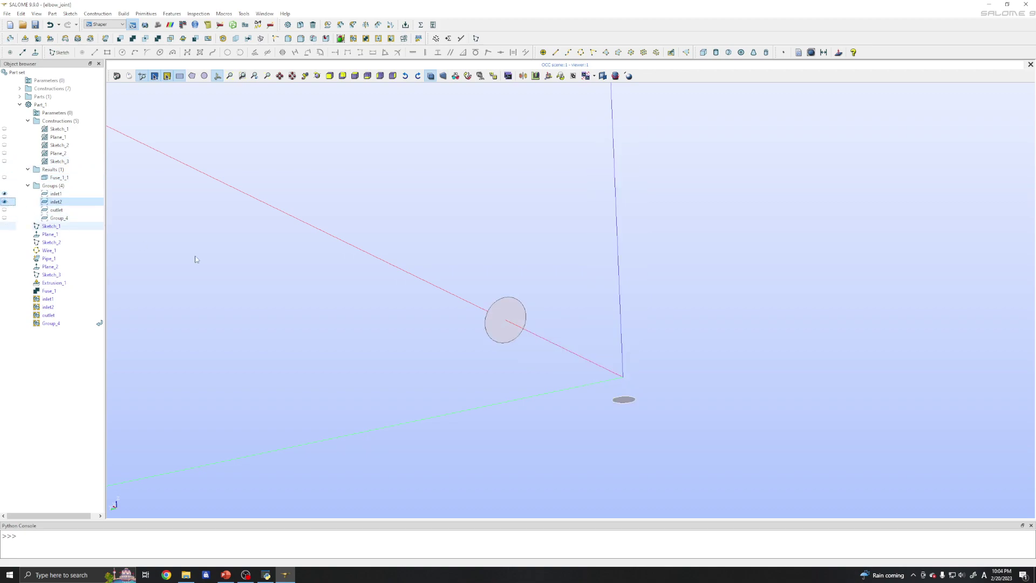
click(5, 210)
click(5, 218)
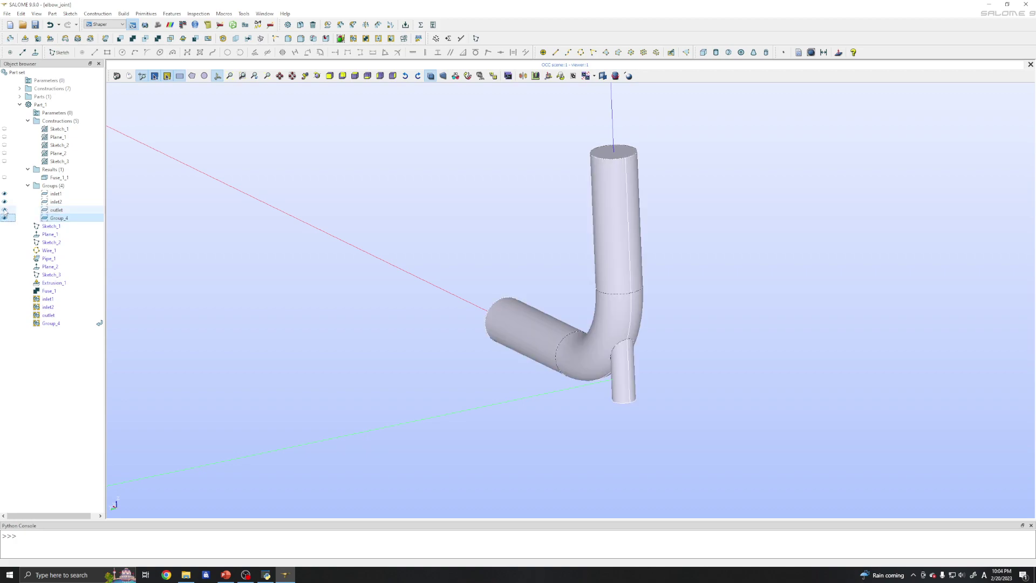
Hide outlet, inlet2 and inlet1 and inspect the wall faces of Group_4 alone.
click(5, 210)
click(4, 201)
click(5, 193)
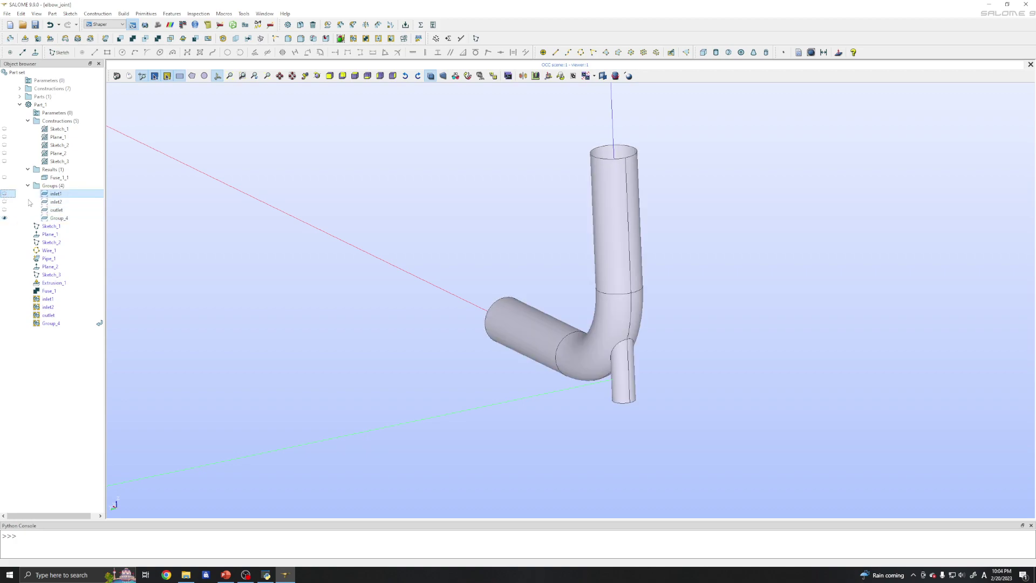
ctrl+right_drag(400, 230, 203, 248)
Edit the wall face group Group_4 and rename it walls.
click(52, 218)
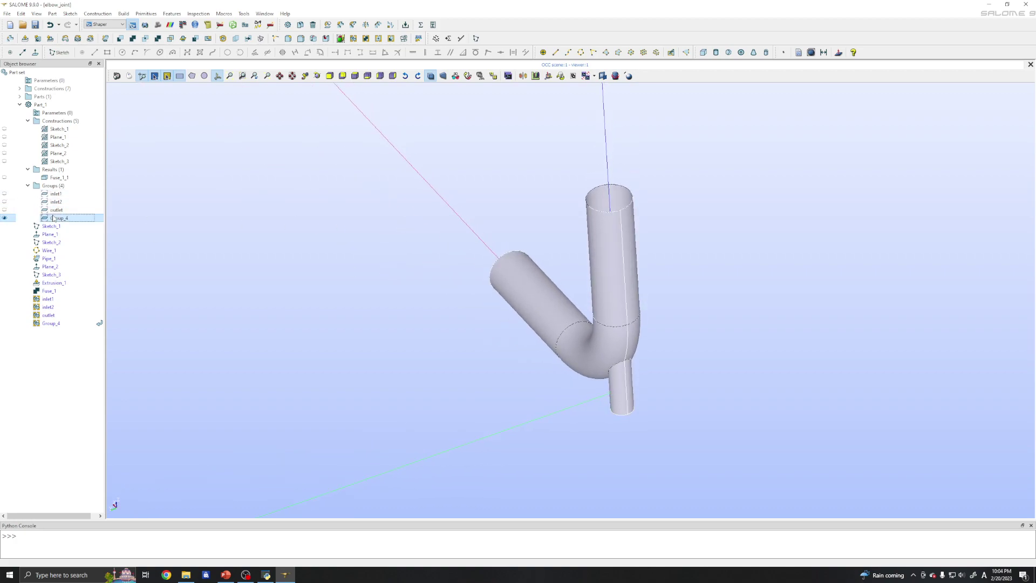
right_click(53, 216)
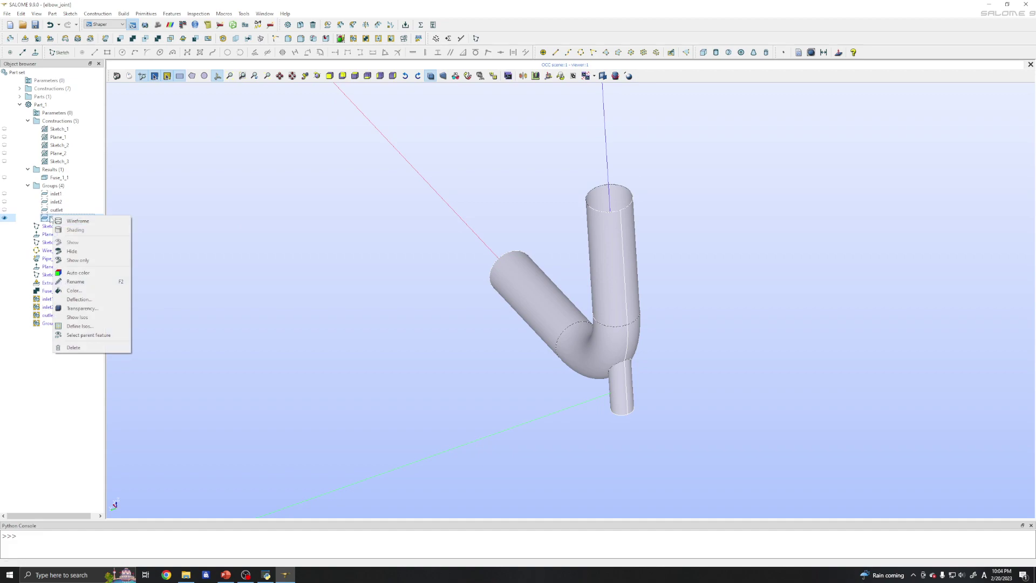
click(50, 323)
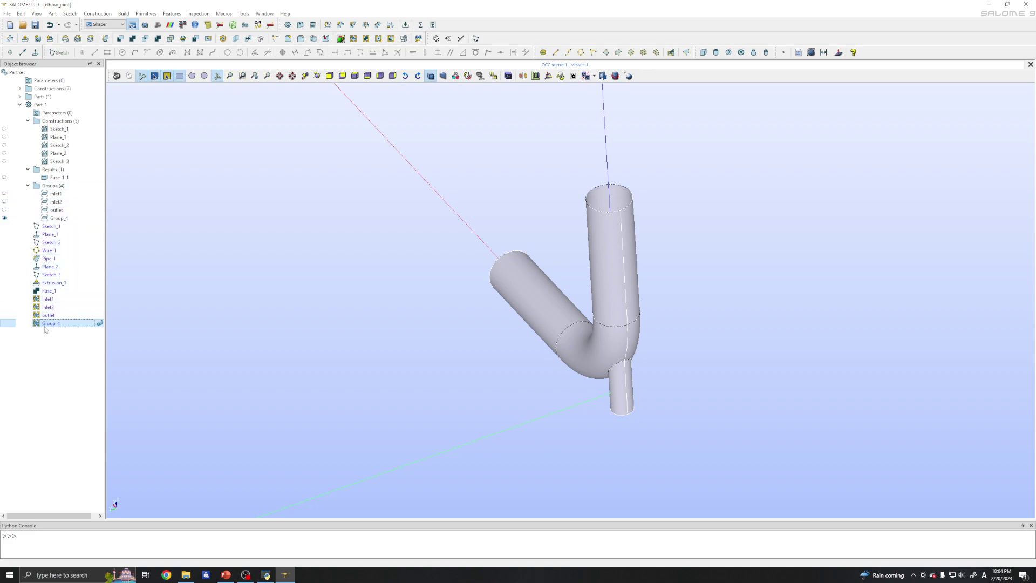
right_click(47, 327)
click(60, 330)
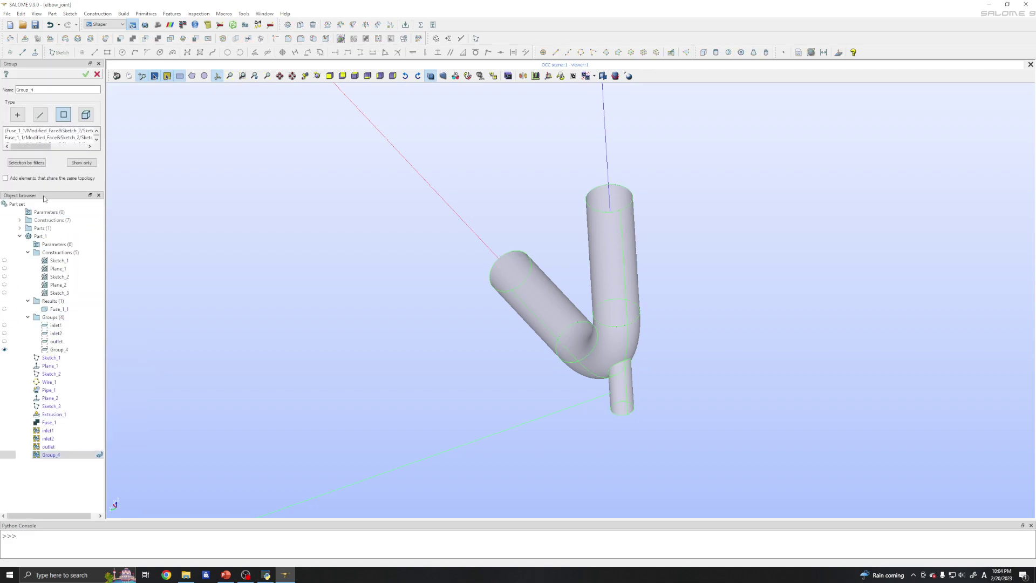
double_click(47, 89)
text(walls)
click(85, 74)
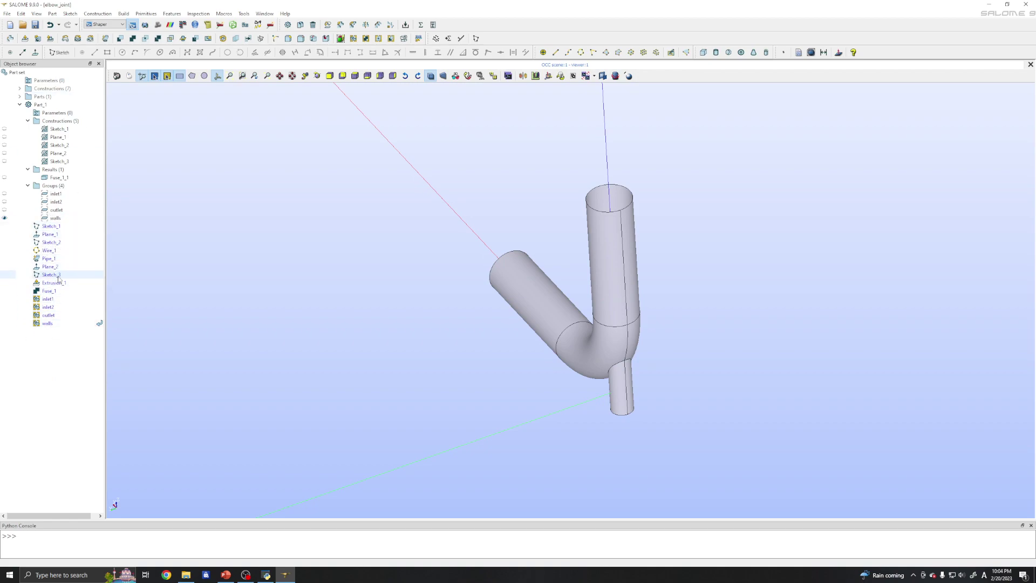
right_click(59, 323)
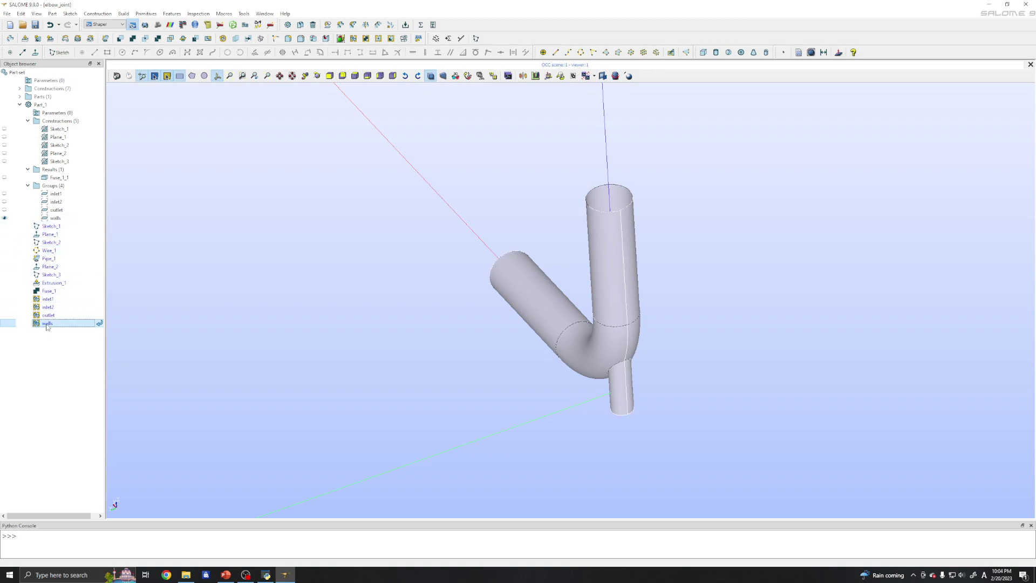
key(Escape)
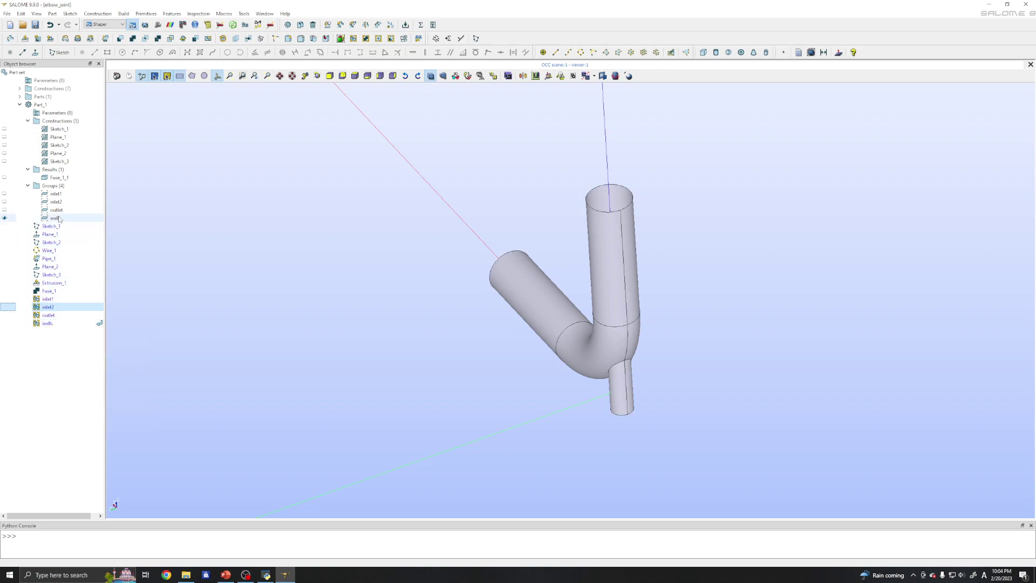
click(59, 217)
click(57, 210)
right_click(56, 211)
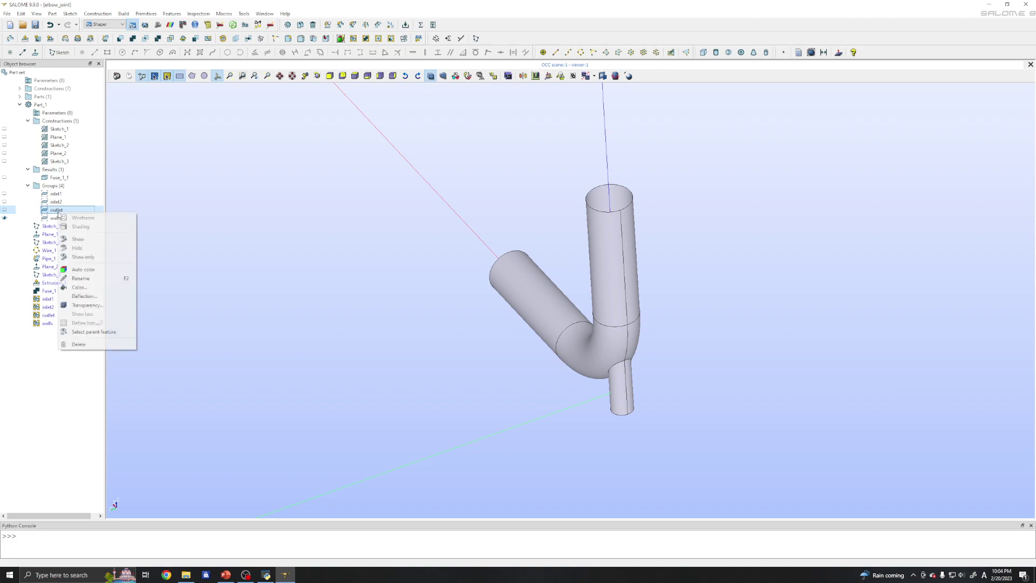
key(Escape)
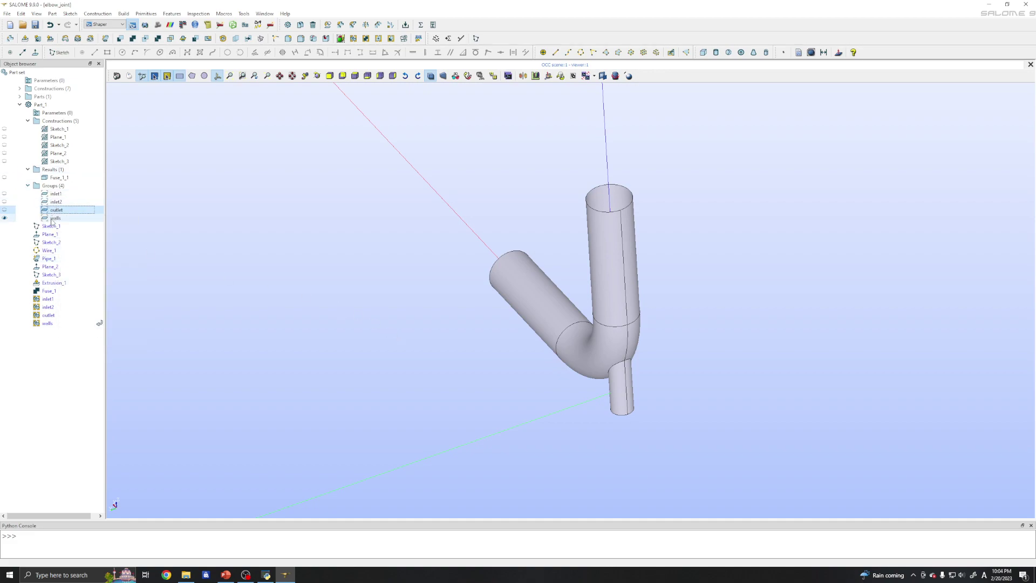
Display inlet1, inlet2 and the fused solid Fuse_1_1 again and save the study.
click(4, 193)
click(4, 201)
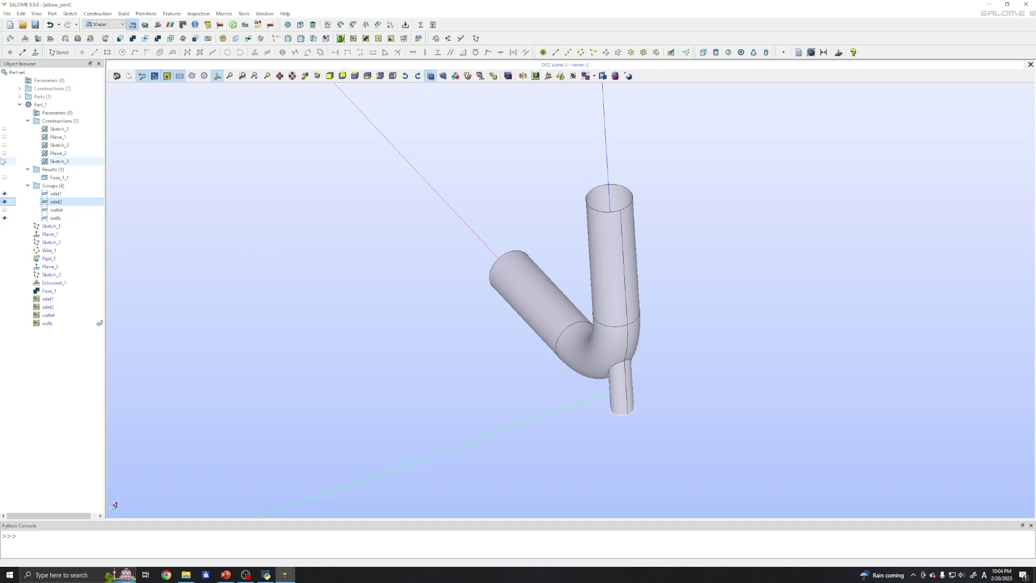
click(4, 177)
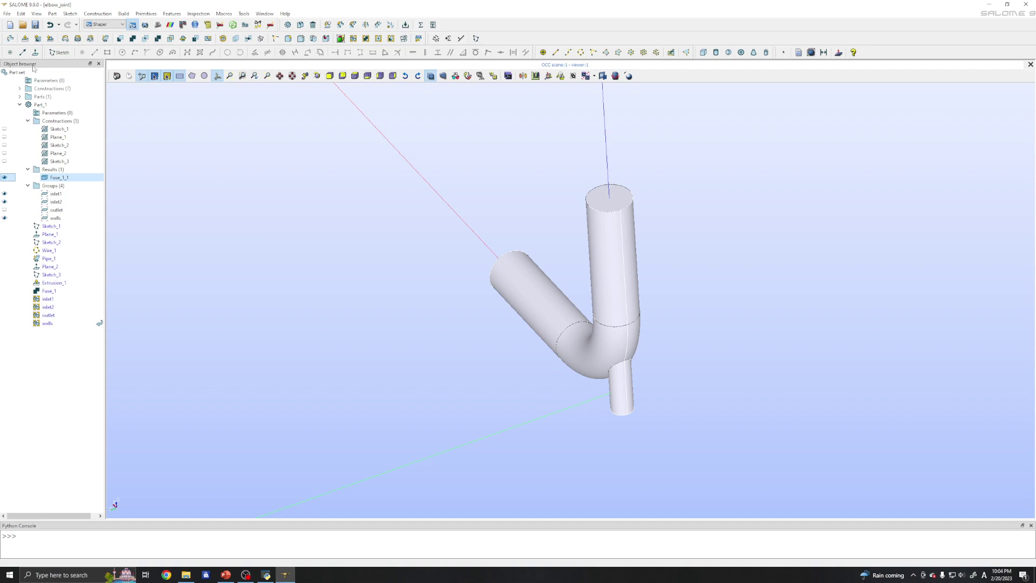
key(ctrl+s)
click(381, 265)
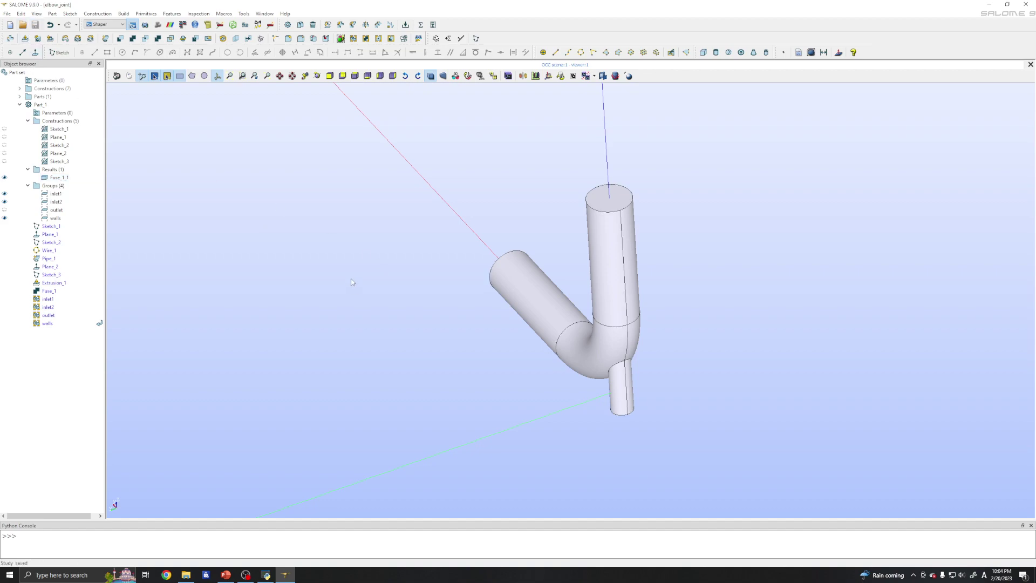